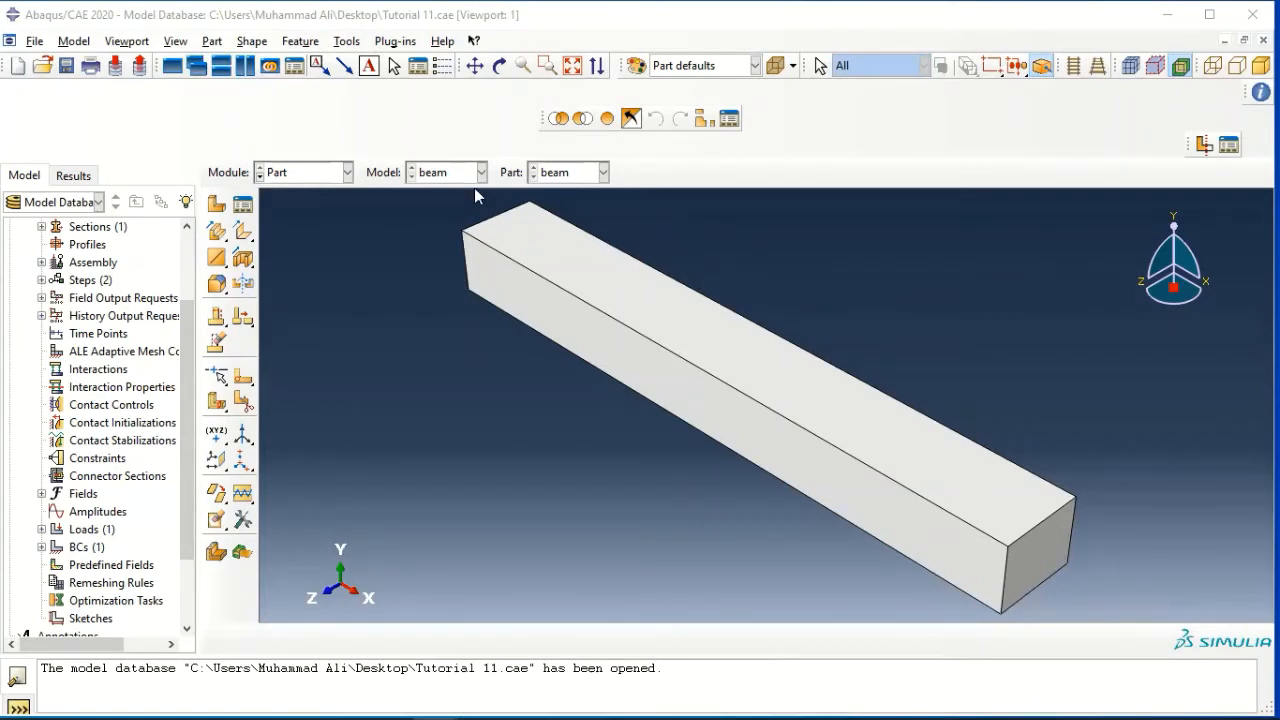
Copy the part beam to a new part named "beam -lc"
{"action": "scroll", "coordinate": [89, 348], "scroll_direction": "up", "scroll_amount": 2}
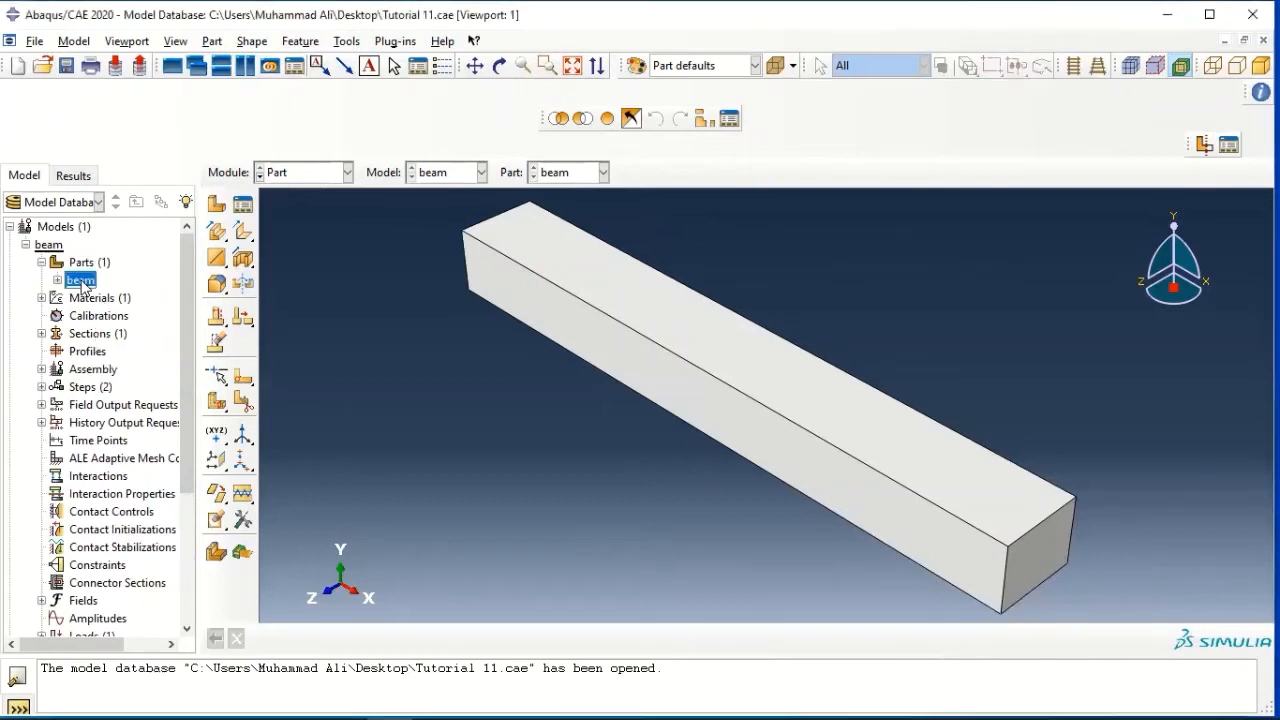
{"action": "right_click", "coordinate": [84, 278]}
{"action": "left_click", "coordinate": [118, 349]}
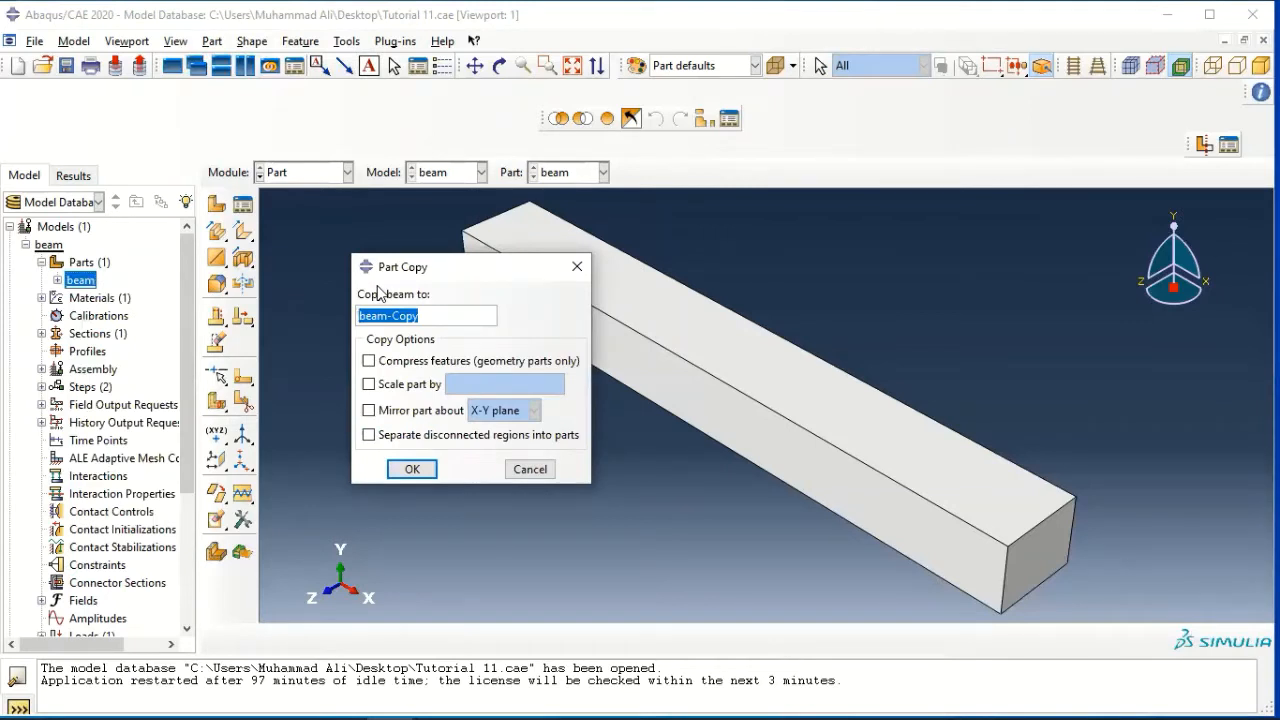
{"action": "type", "text": "beam"}
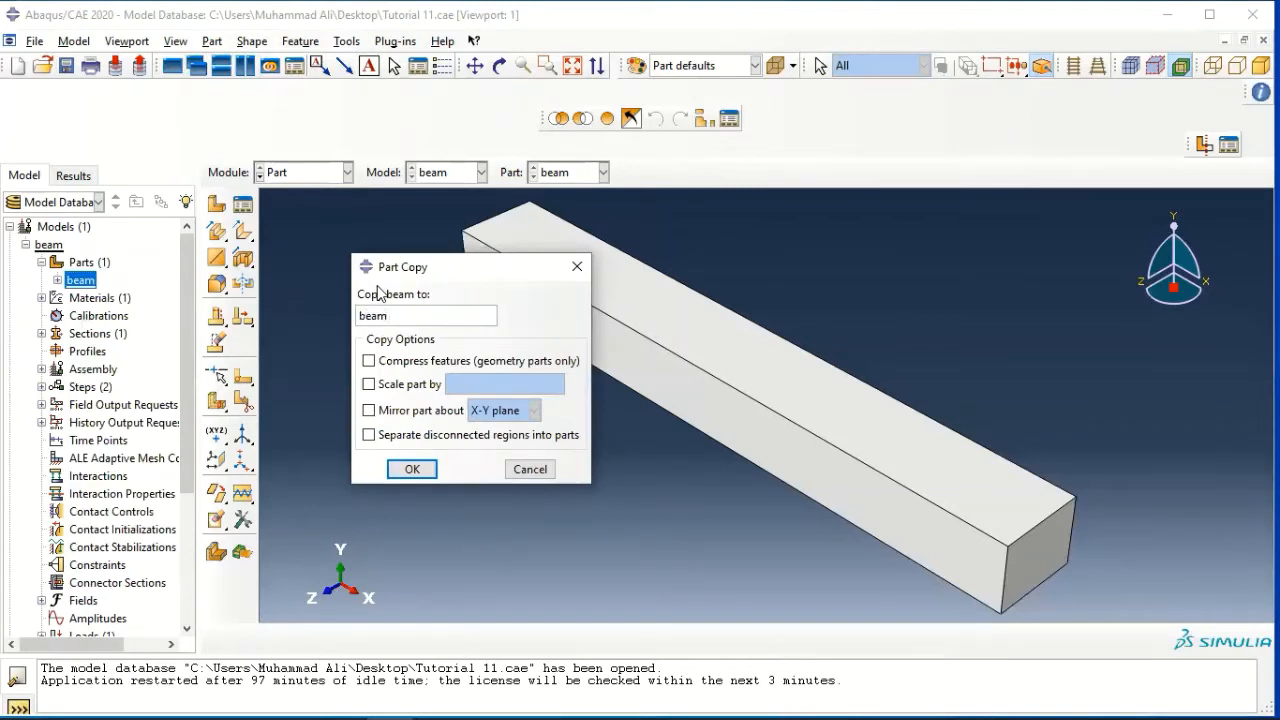
{"action": "type", "text": " -lc"}
{"action": "left_click", "coordinate": [409, 470]}
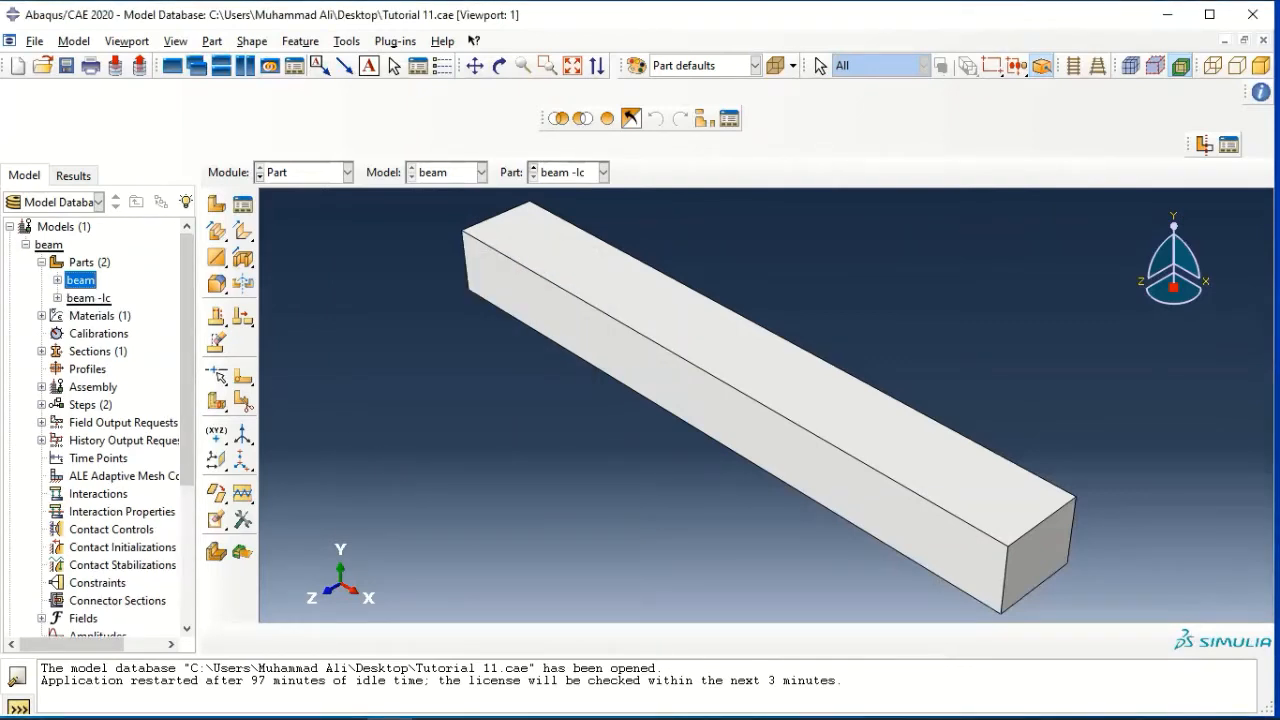
Set the part "beam -lc" as the root of the model tree
{"action": "left_click", "coordinate": [86, 298]}
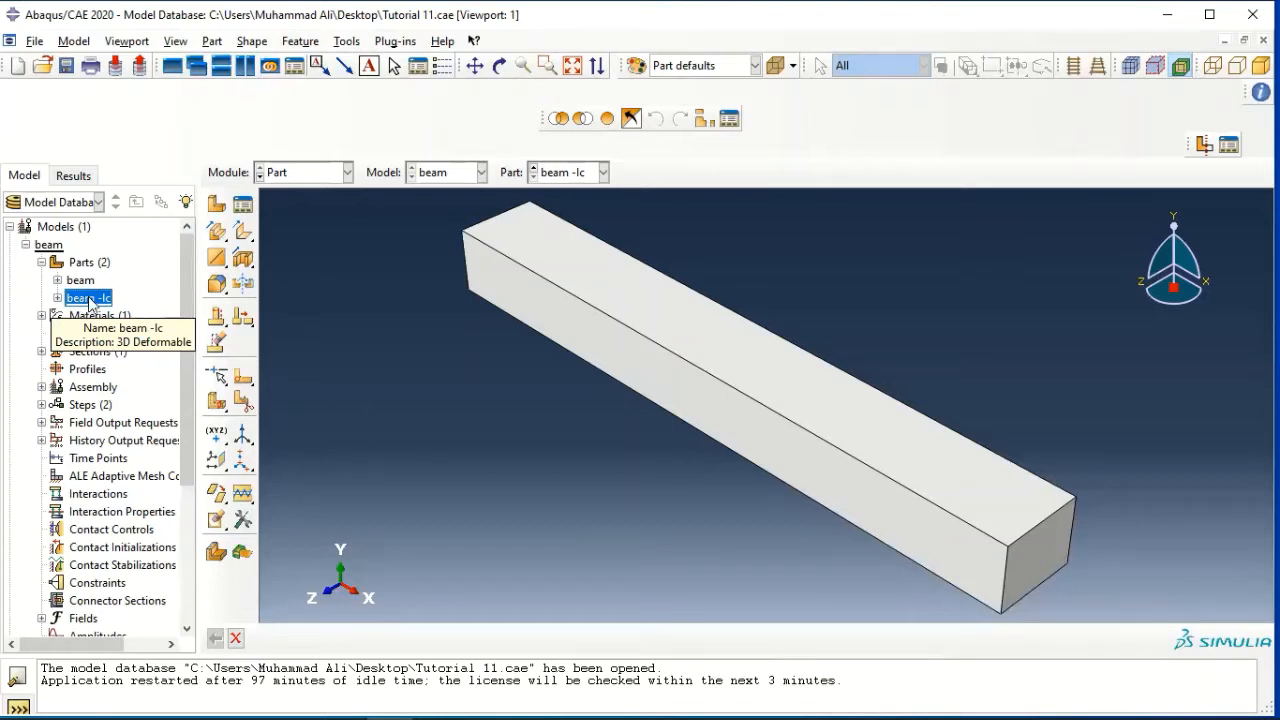
{"action": "right_click", "coordinate": [97, 303]}
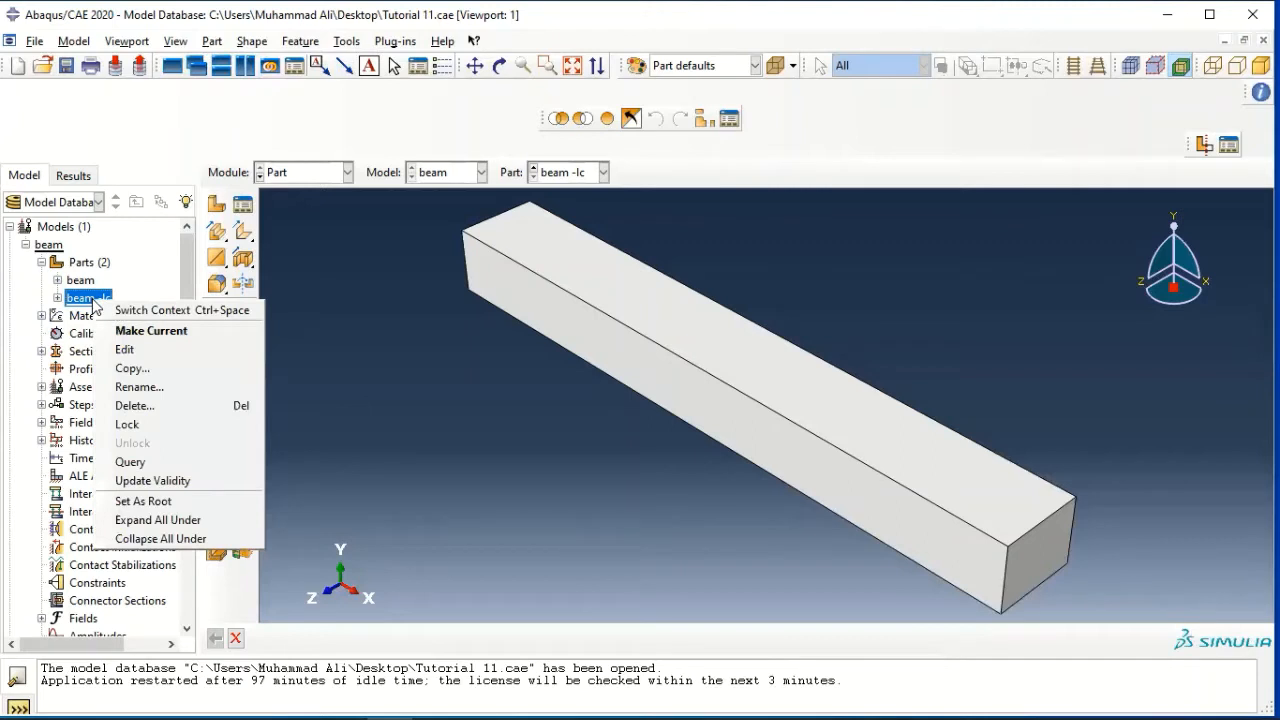
{"action": "left_click", "coordinate": [157, 503]}
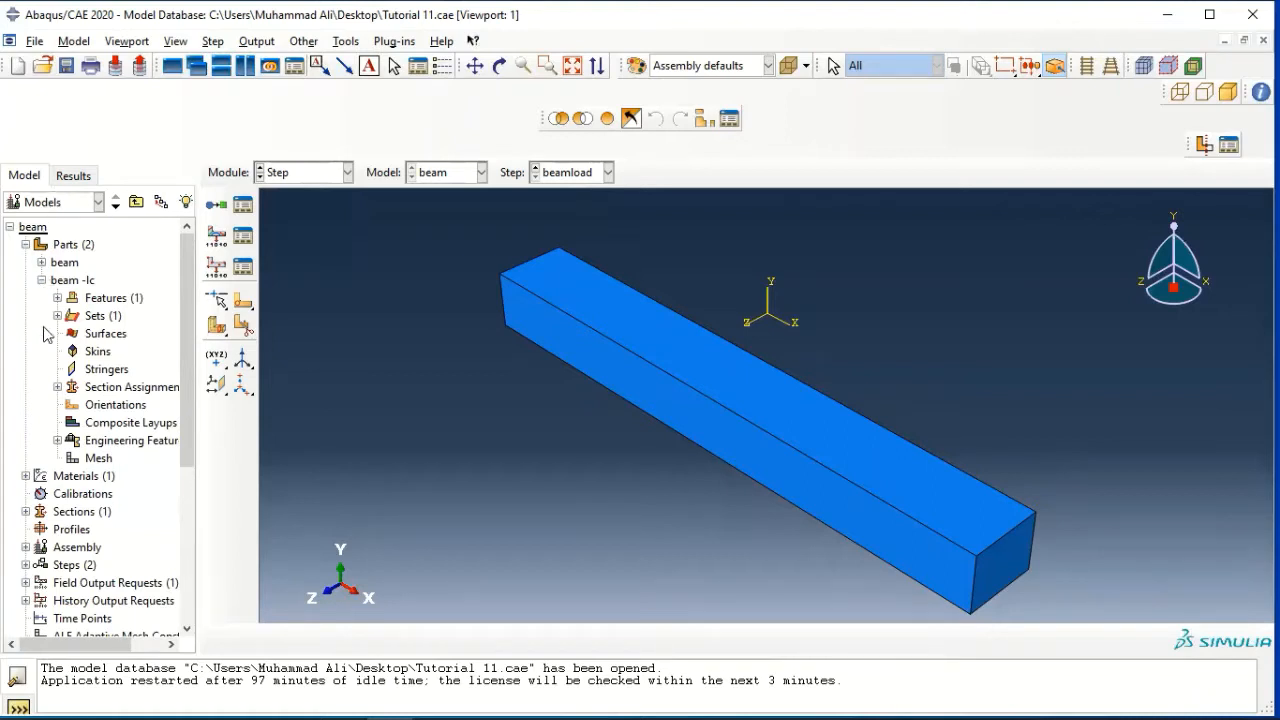
Delete the analysis step "beamload" together with its dependent objects
{"action": "scroll", "coordinate": [55, 368], "scroll_direction": "down", "scroll_amount": 1}
{"action": "scroll", "coordinate": [55, 368], "scroll_direction": "down", "scroll_amount": 2}
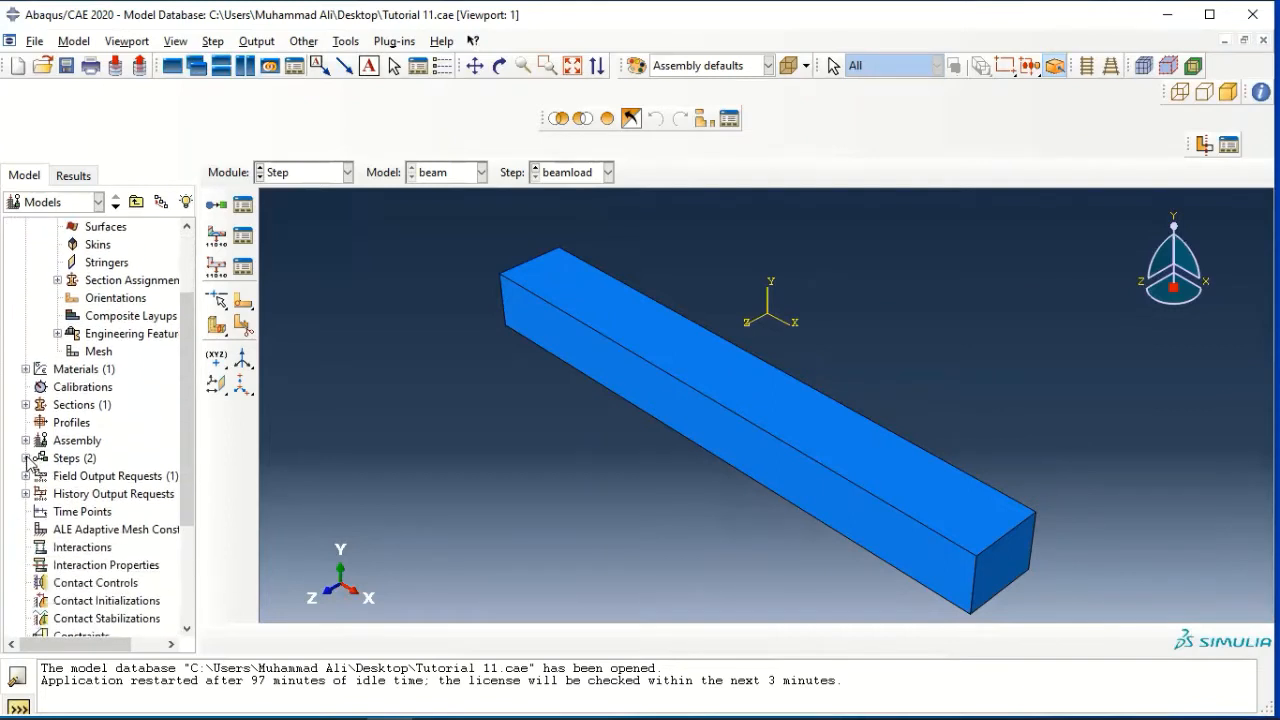
{"action": "left_click", "coordinate": [25, 458]}
{"action": "mouse_move", "coordinate": [88, 493]}
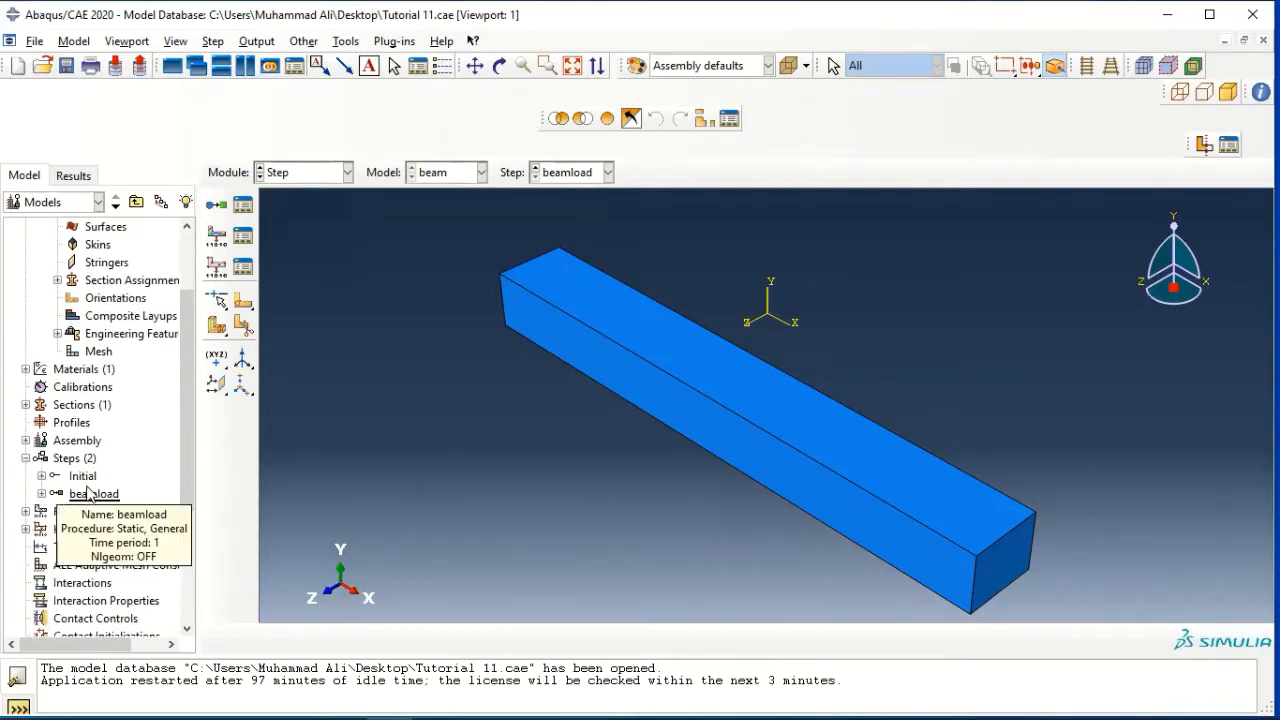
{"action": "left_click", "coordinate": [90, 494]}
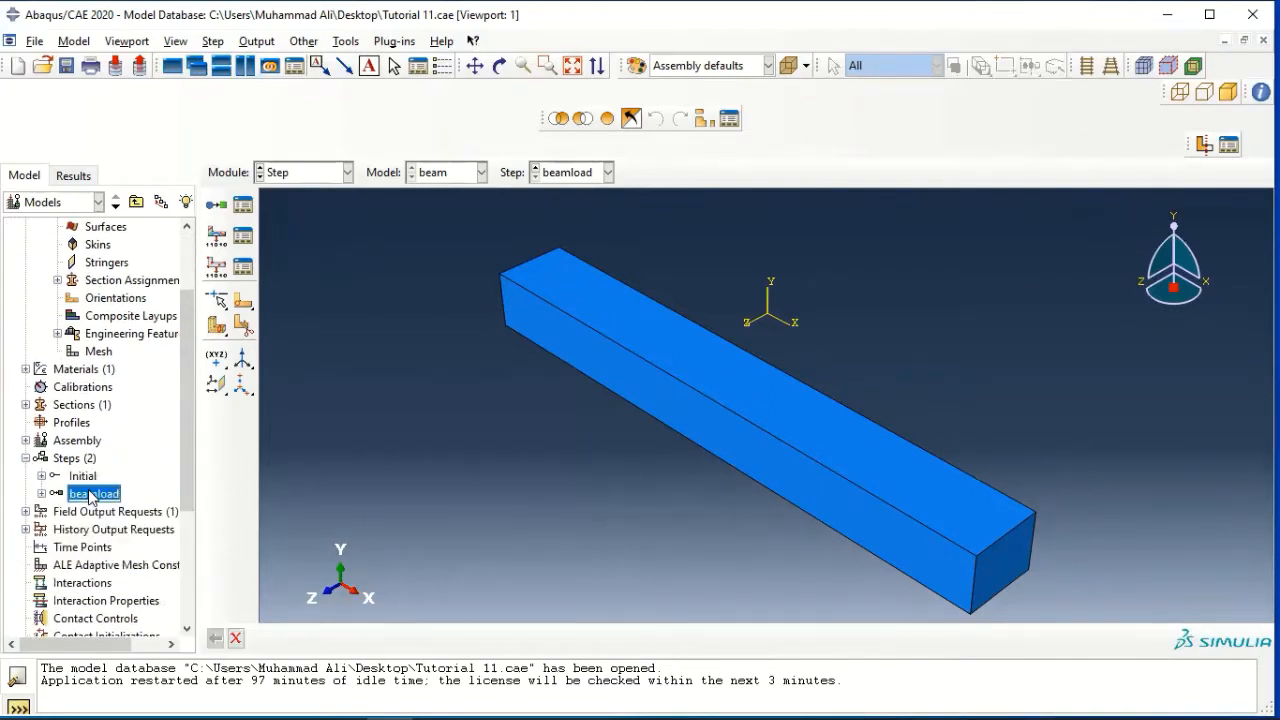
{"action": "right_click", "coordinate": [91, 493]}
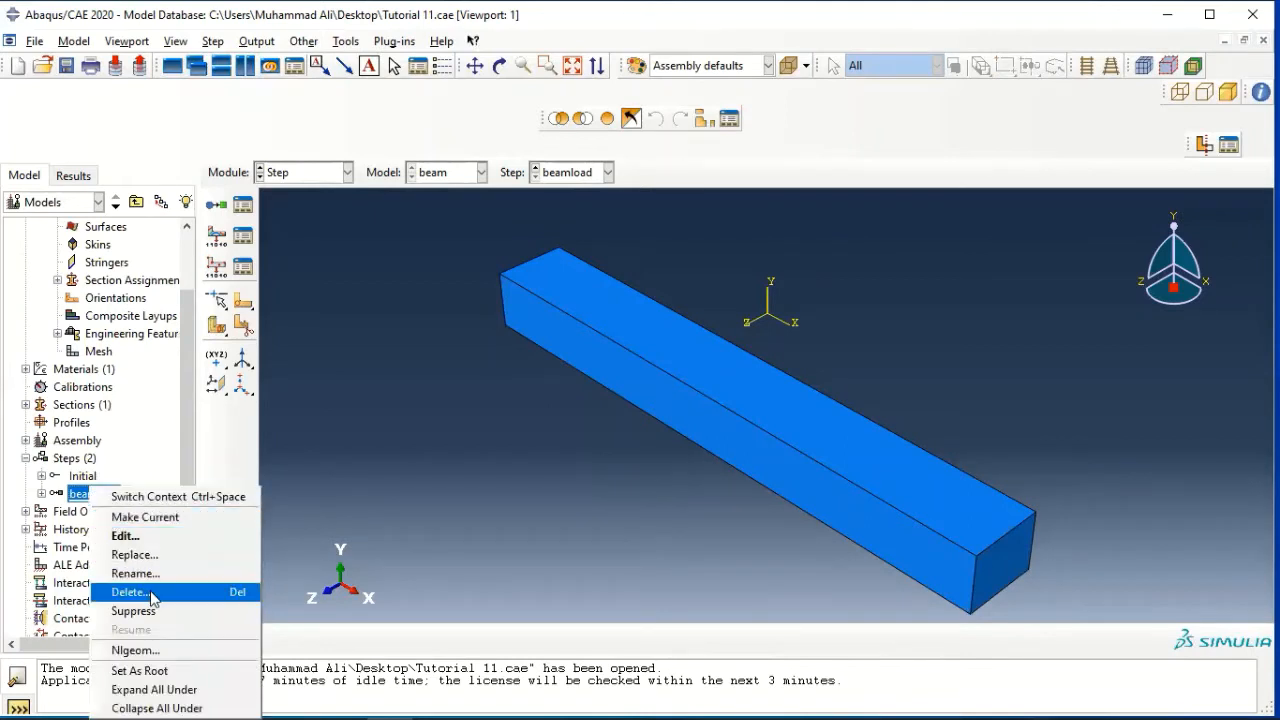
{"action": "left_click", "coordinate": [130, 592]}
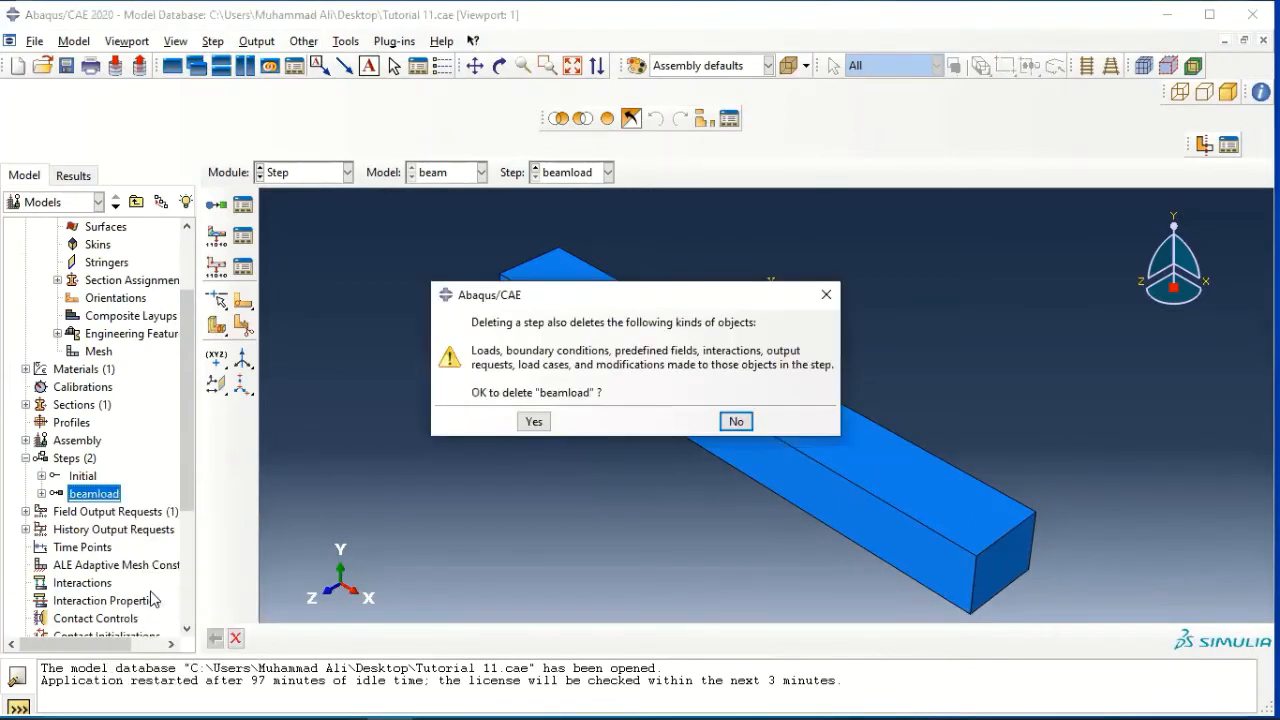
{"action": "left_click", "coordinate": [534, 421]}
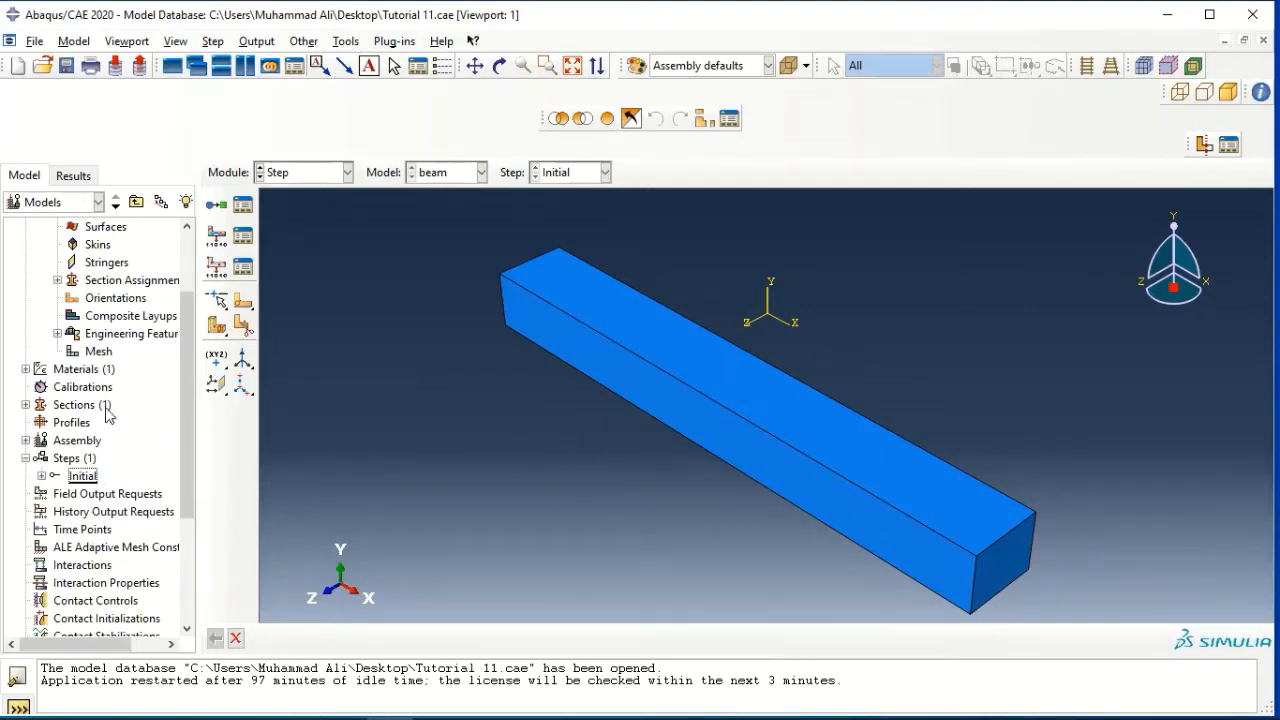
Create a Static, Linear perturbation step named "beamloadcases" after the Initial step
{"action": "scroll", "coordinate": [107, 410], "scroll_direction": "up", "scroll_amount": 2}
{"action": "scroll", "coordinate": [107, 412], "scroll_direction": "up", "scroll_amount": 1}
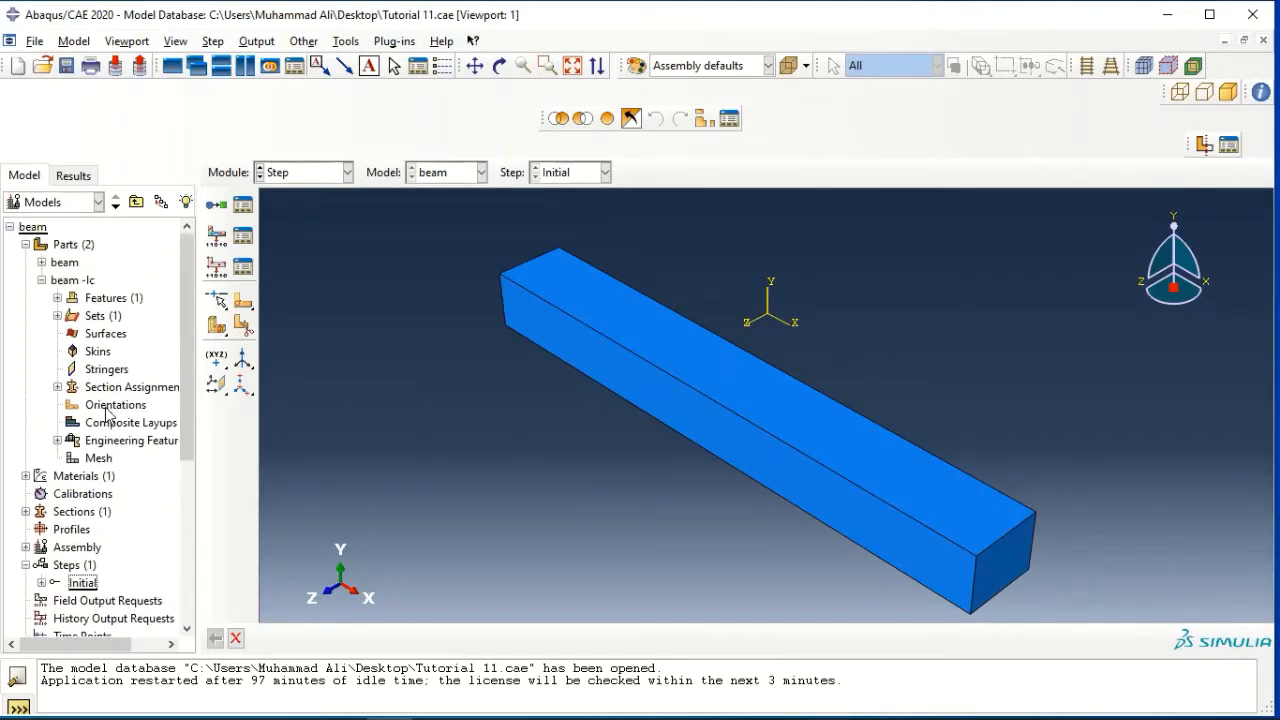
{"action": "scroll", "coordinate": [95, 440], "scroll_direction": "down", "scroll_amount": 2}
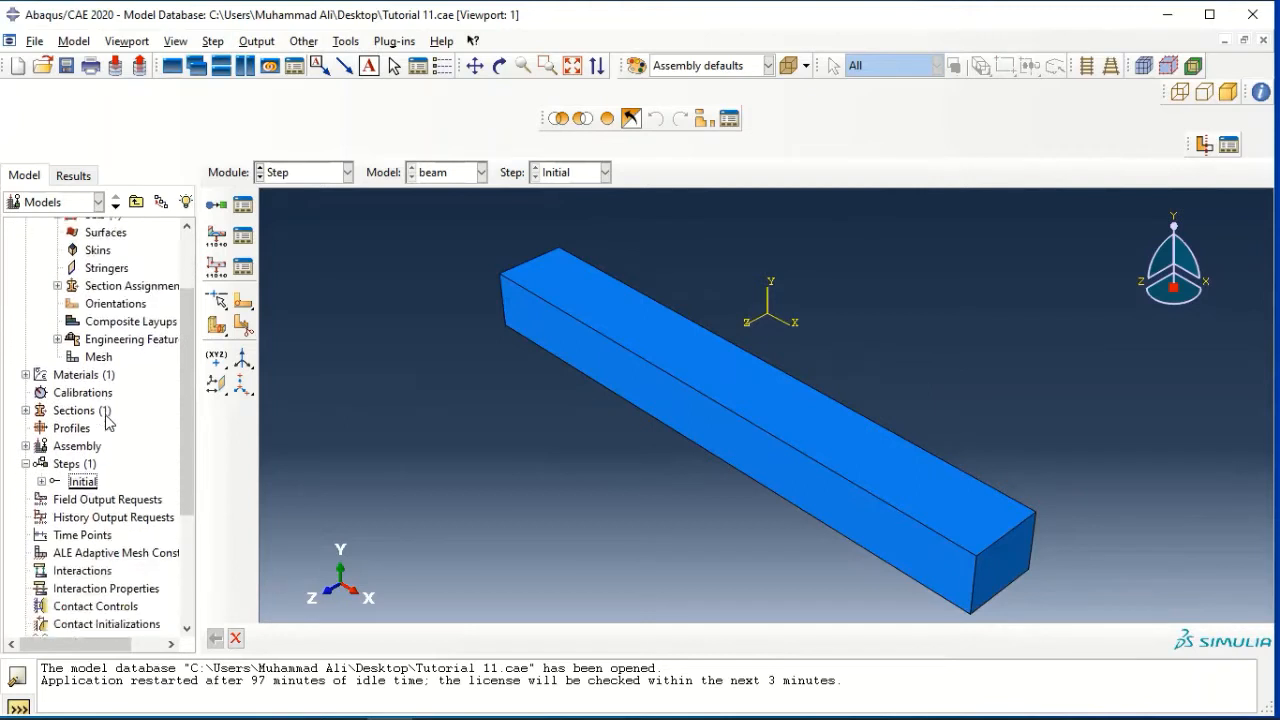
{"action": "double_click", "coordinate": [88, 460]}
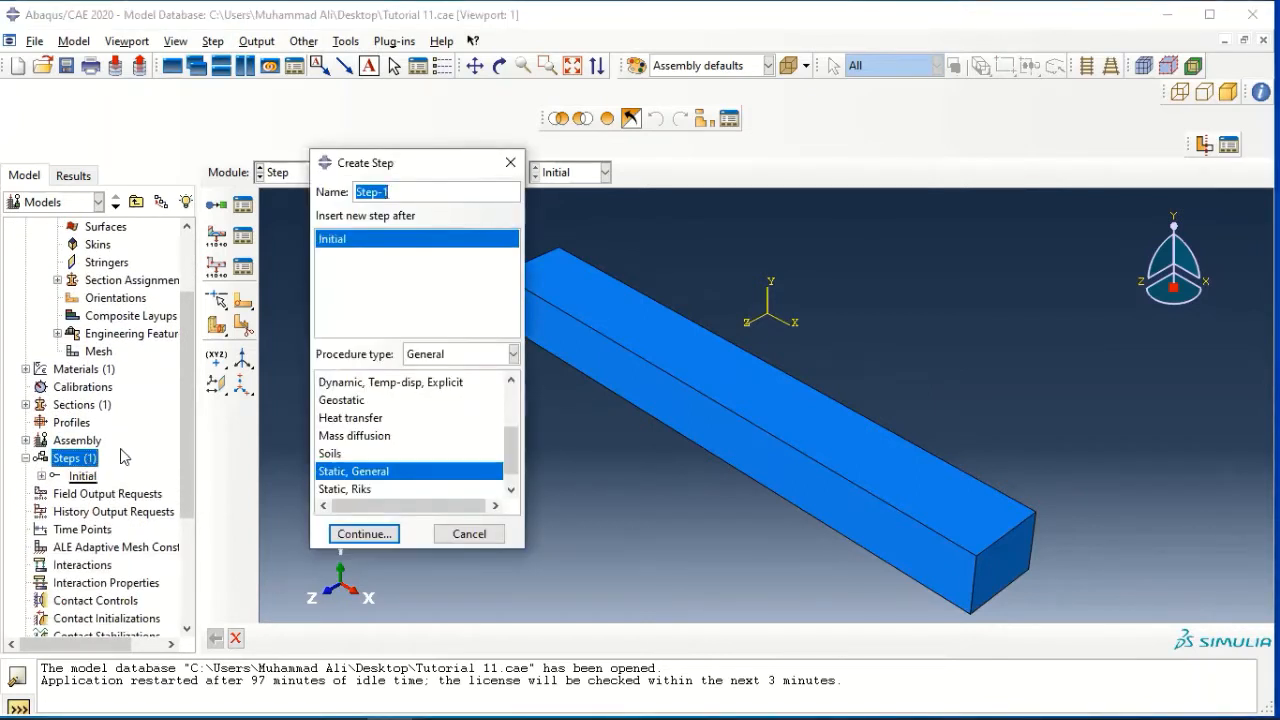
{"action": "type", "text": "beamloadcases"}
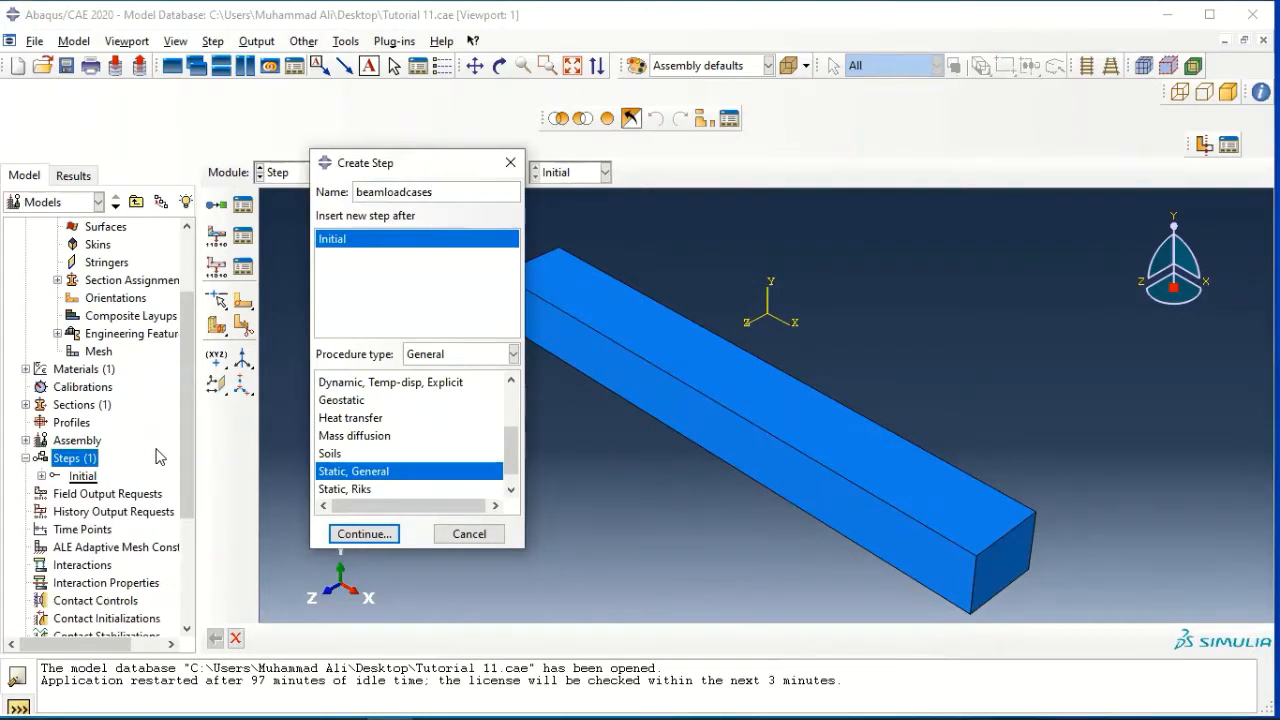
{"action": "left_click", "coordinate": [456, 360]}
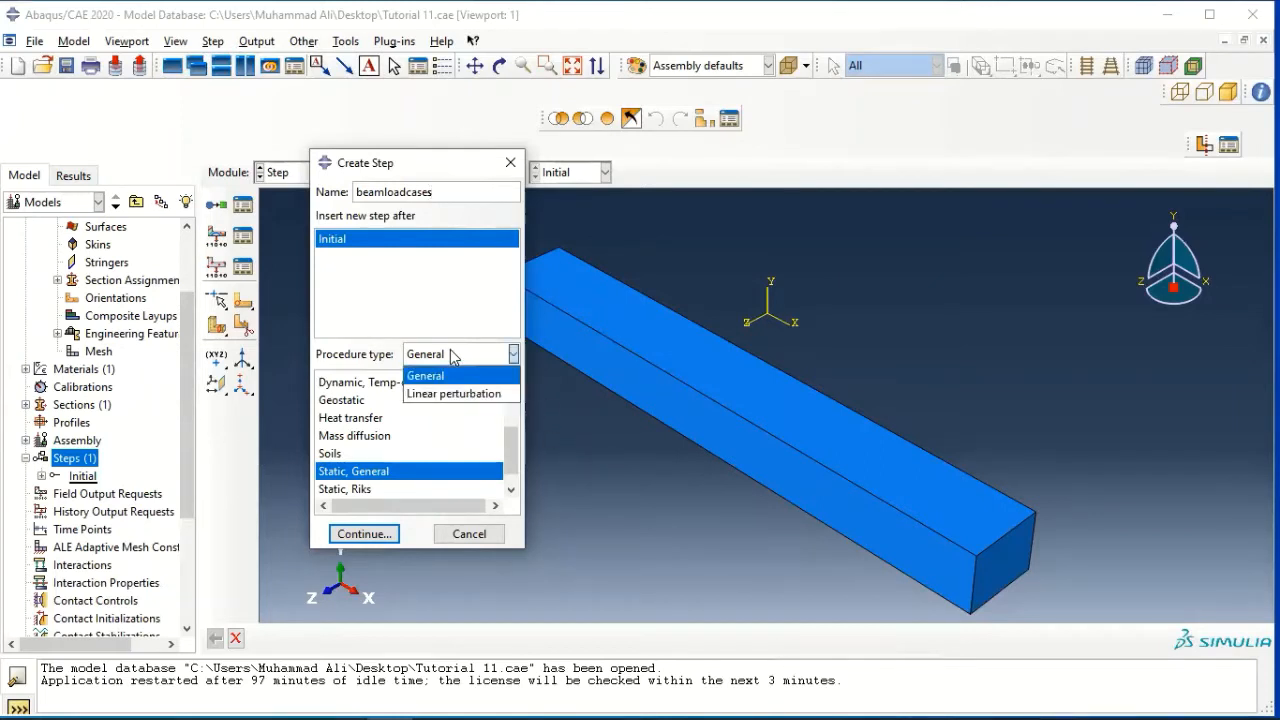
{"action": "left_click", "coordinate": [436, 394]}
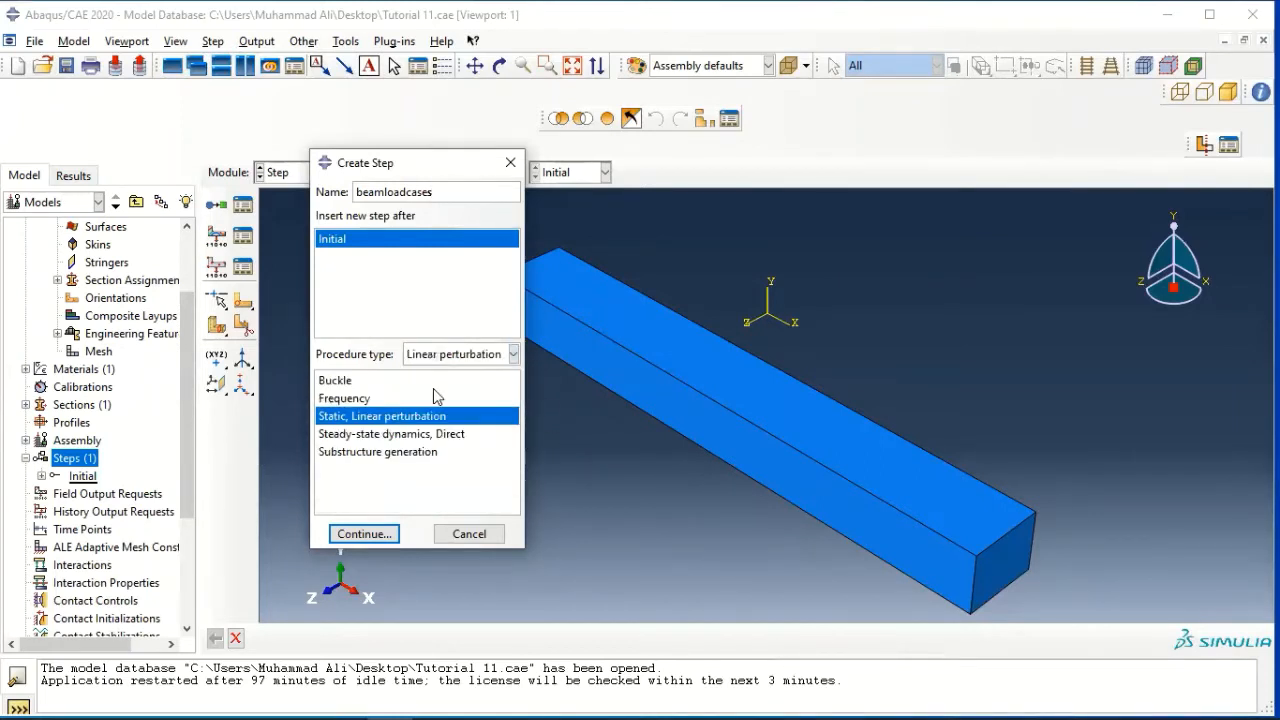
{"action": "left_click", "coordinate": [365, 534]}
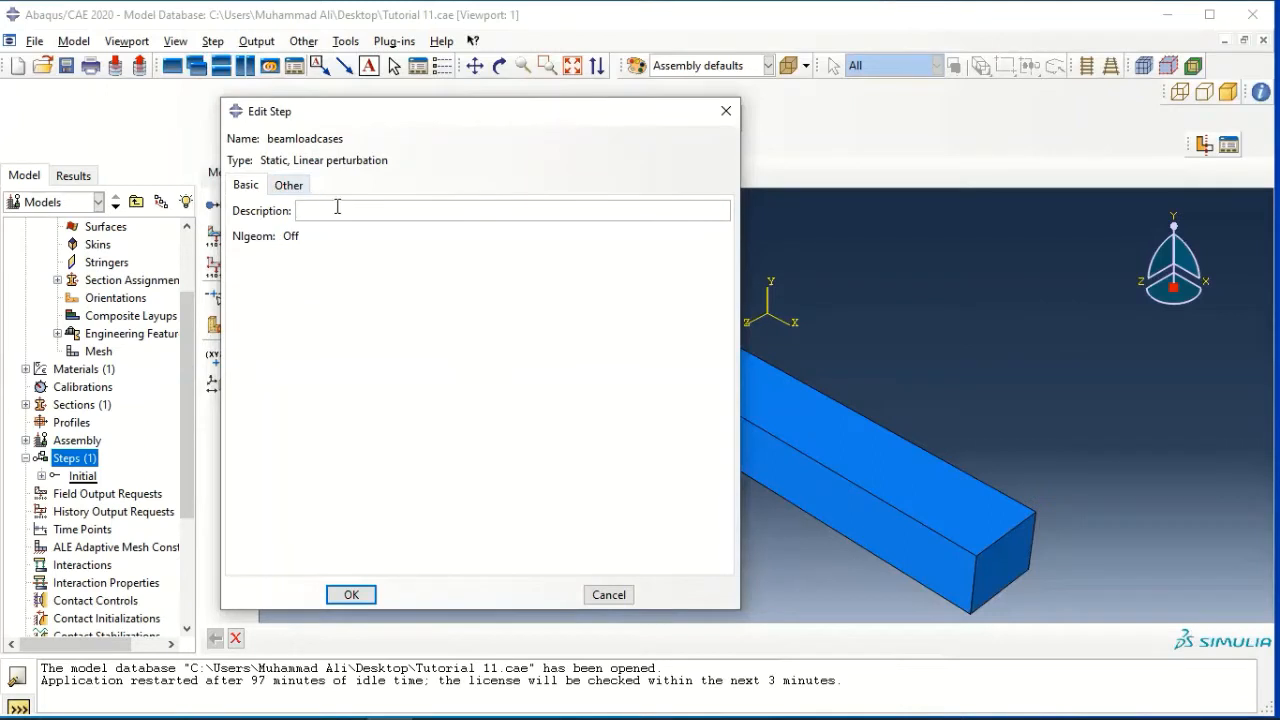
Give the beamloadcases step the description "six load cases applied to the right end of beam" and accept the step settings
{"action": "type", "text": "six load cases applied to the right end of beam"}
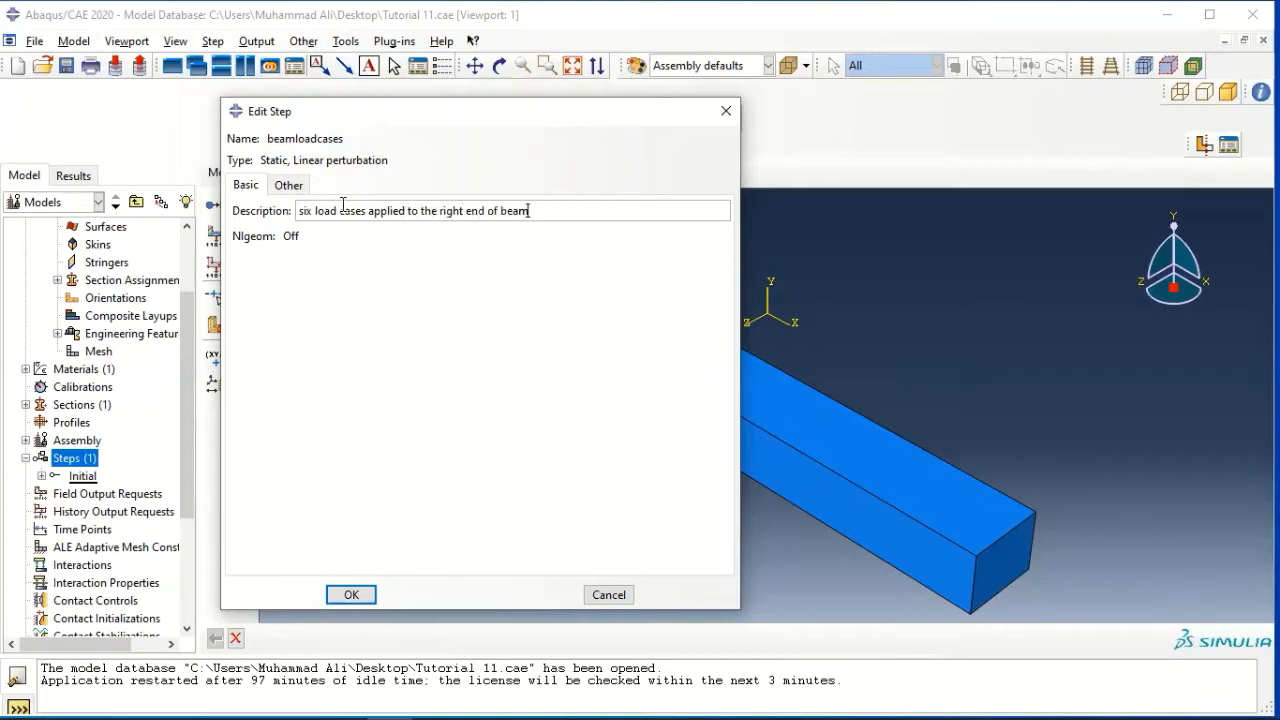
{"action": "left_click", "coordinate": [351, 594]}
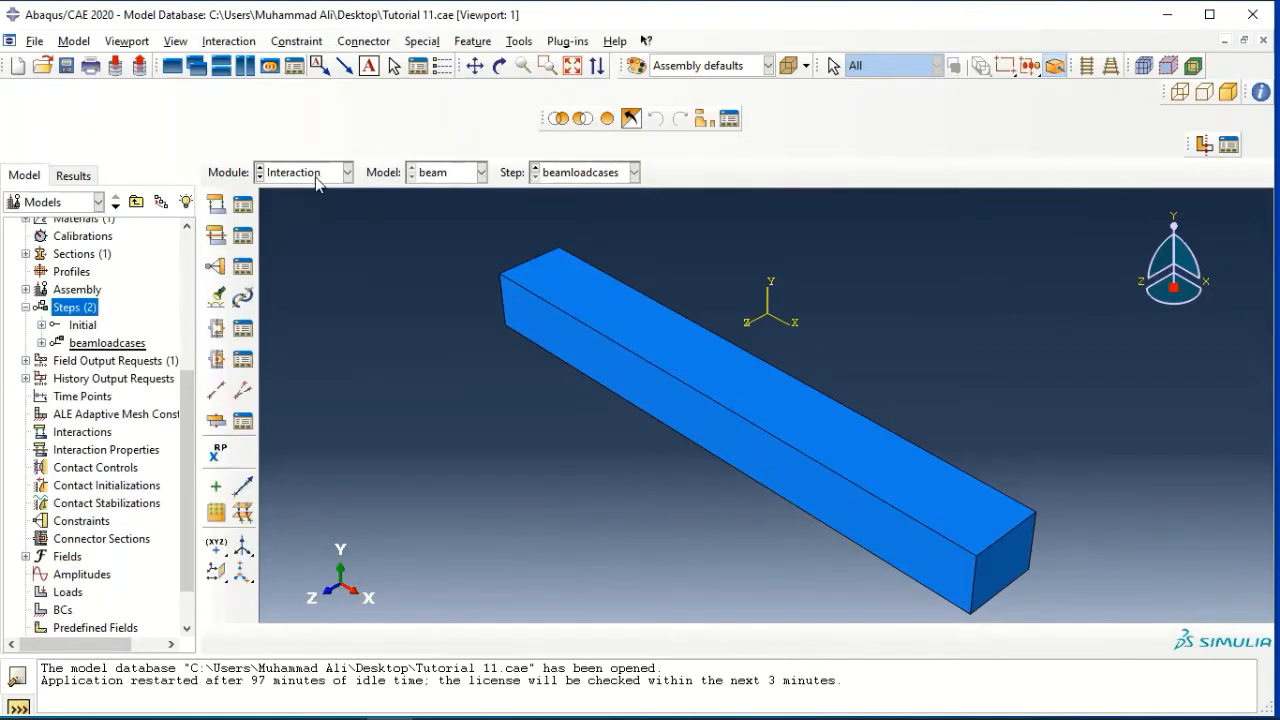
In the Interaction module, create a datum point midway between two diagonally opposite corners of the beam's right end face
{"action": "left_click", "coordinate": [315, 176]}
{"action": "left_click", "coordinate": [303, 264]}
{"action": "left_click", "coordinate": [519, 41]}
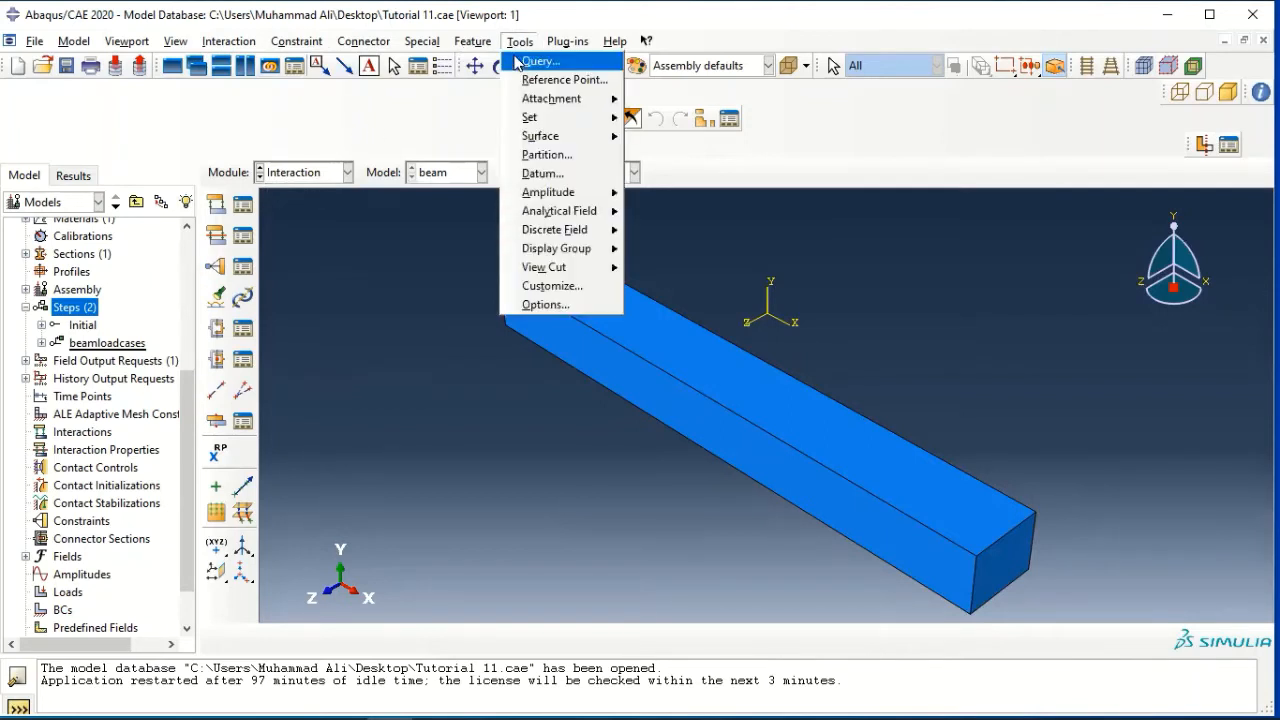
{"action": "left_click", "coordinate": [540, 174]}
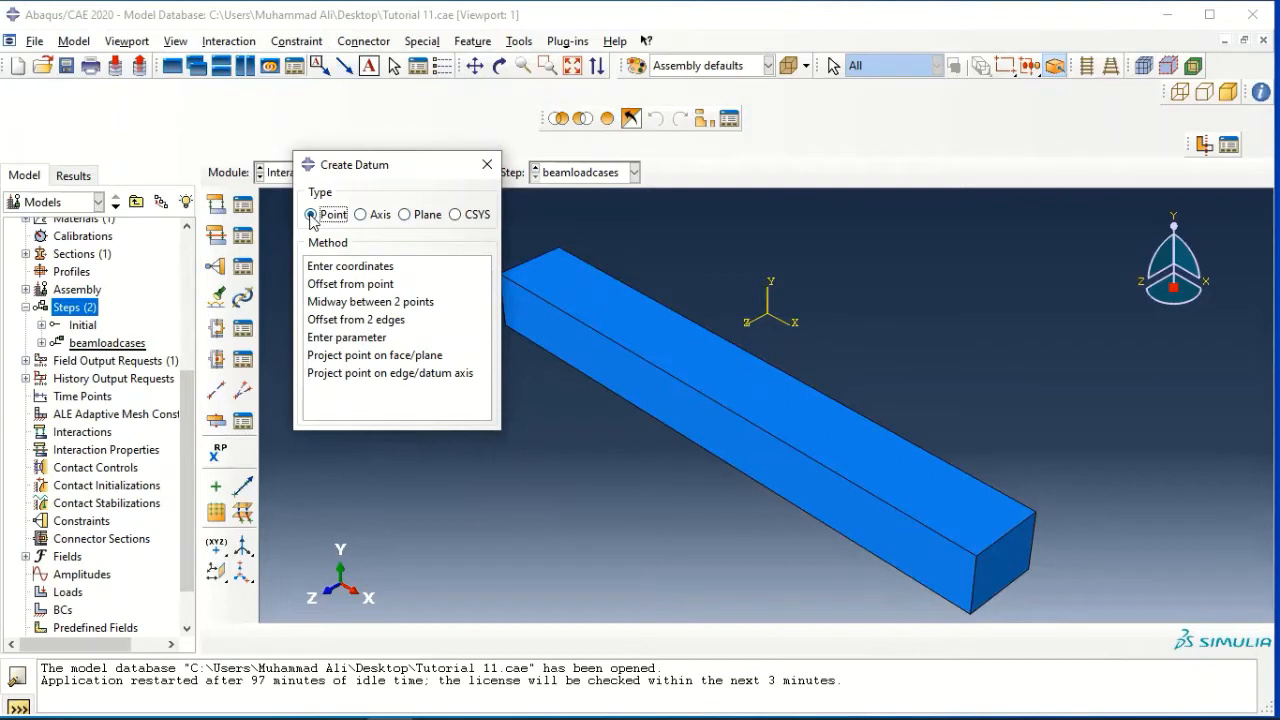
{"action": "left_click", "coordinate": [355, 302]}
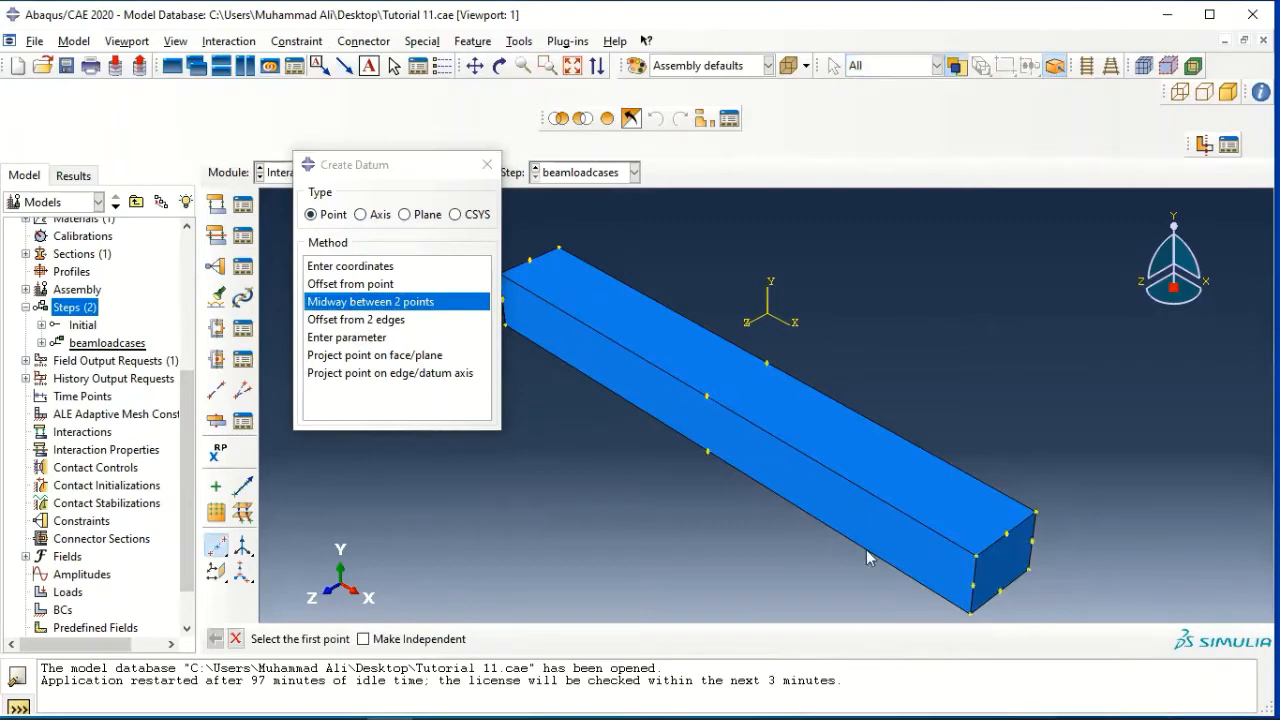
{"action": "scroll", "coordinate": [990, 580], "scroll_direction": "up", "scroll_amount": 2}
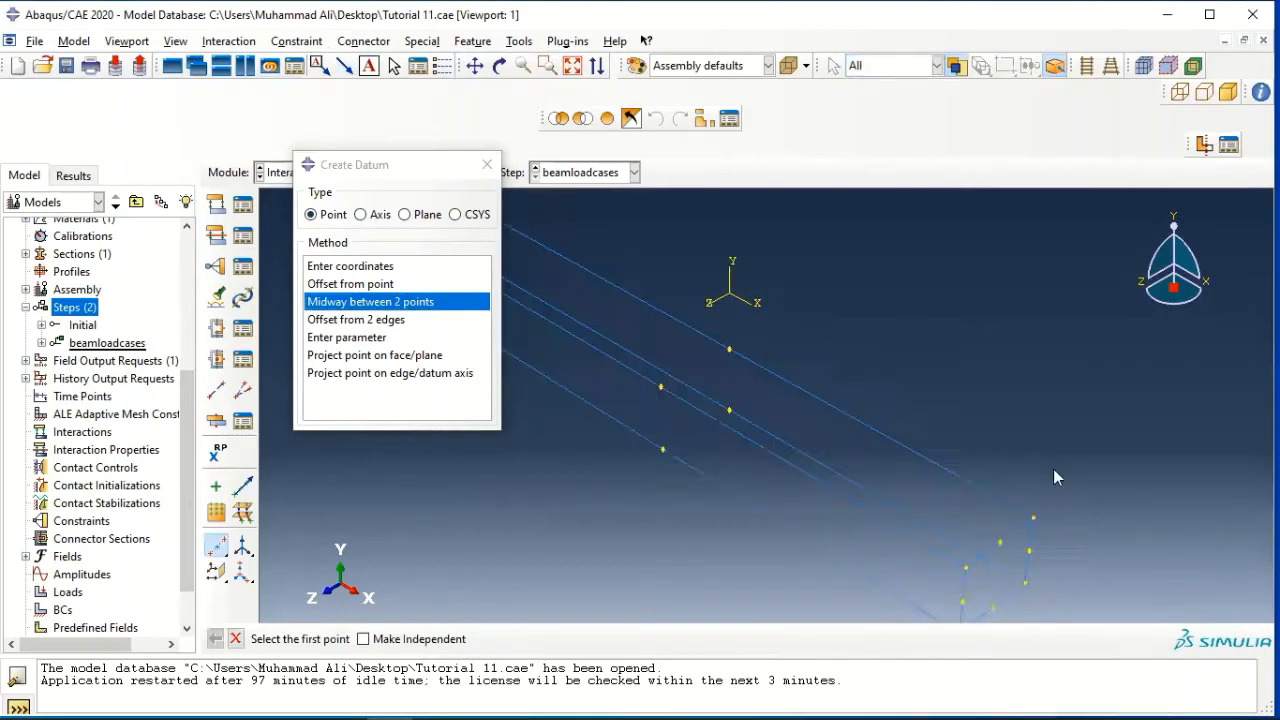
{"action": "left_click", "coordinate": [980, 568]}
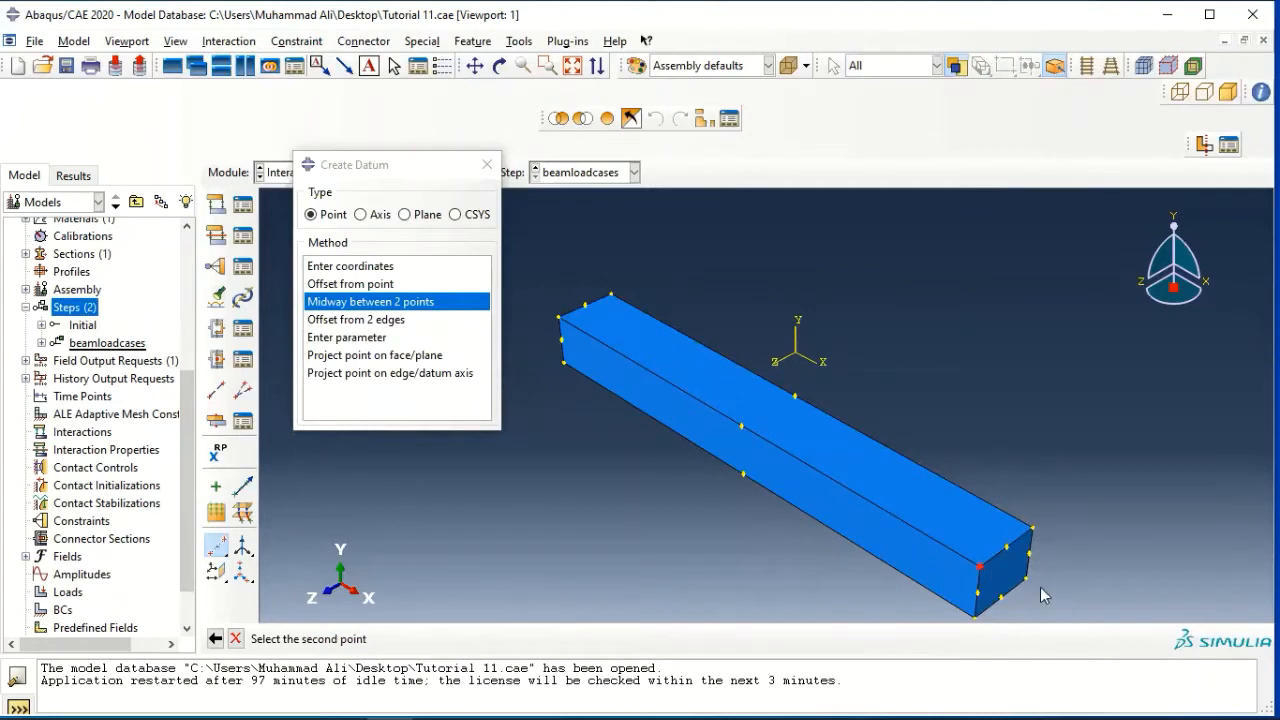
{"action": "left_click", "coordinate": [1024, 580]}
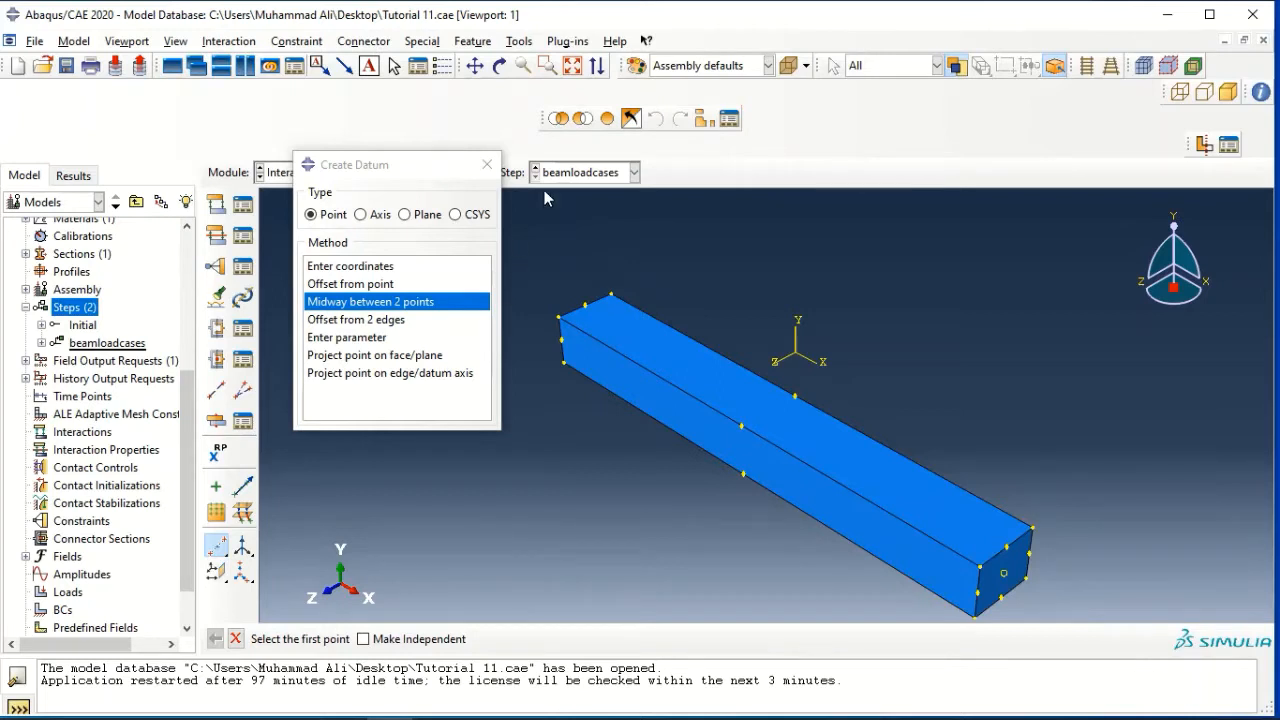
{"action": "left_click", "coordinate": [487, 166]}
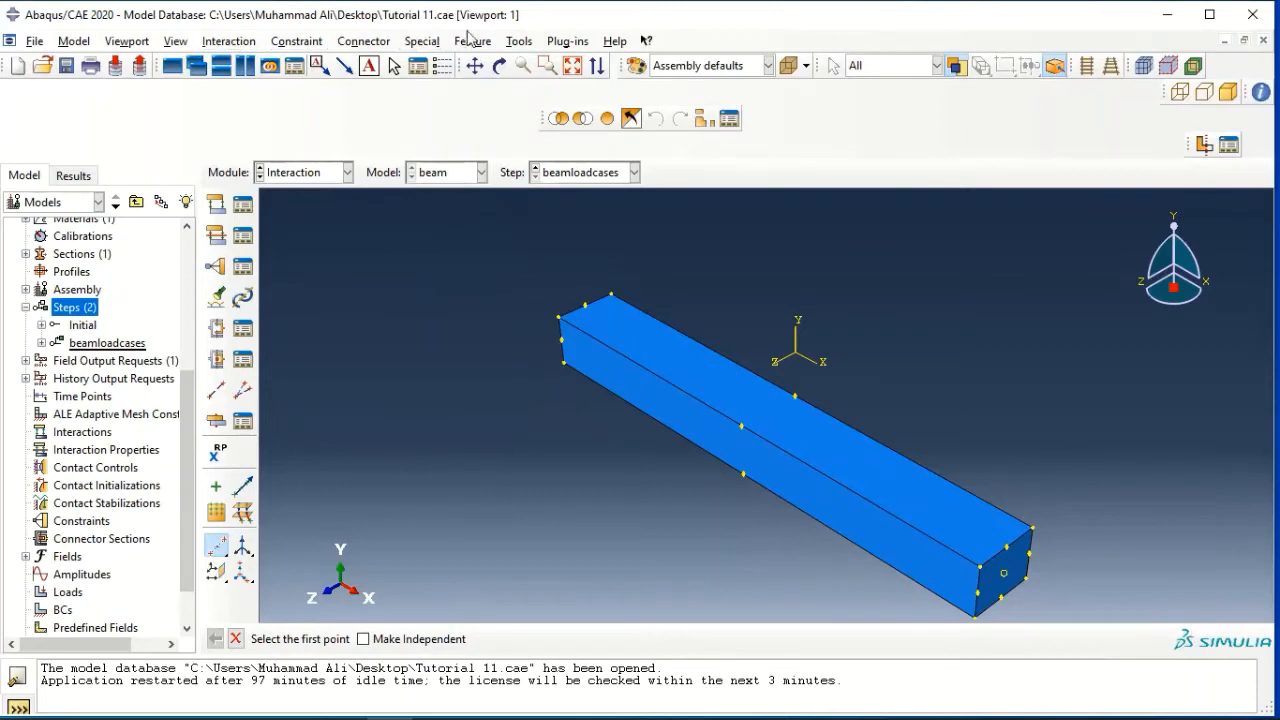
Create a reference point at the datum point in the centre of the beam's right end face
{"action": "left_click", "coordinate": [519, 41]}
{"action": "left_click", "coordinate": [535, 78]}
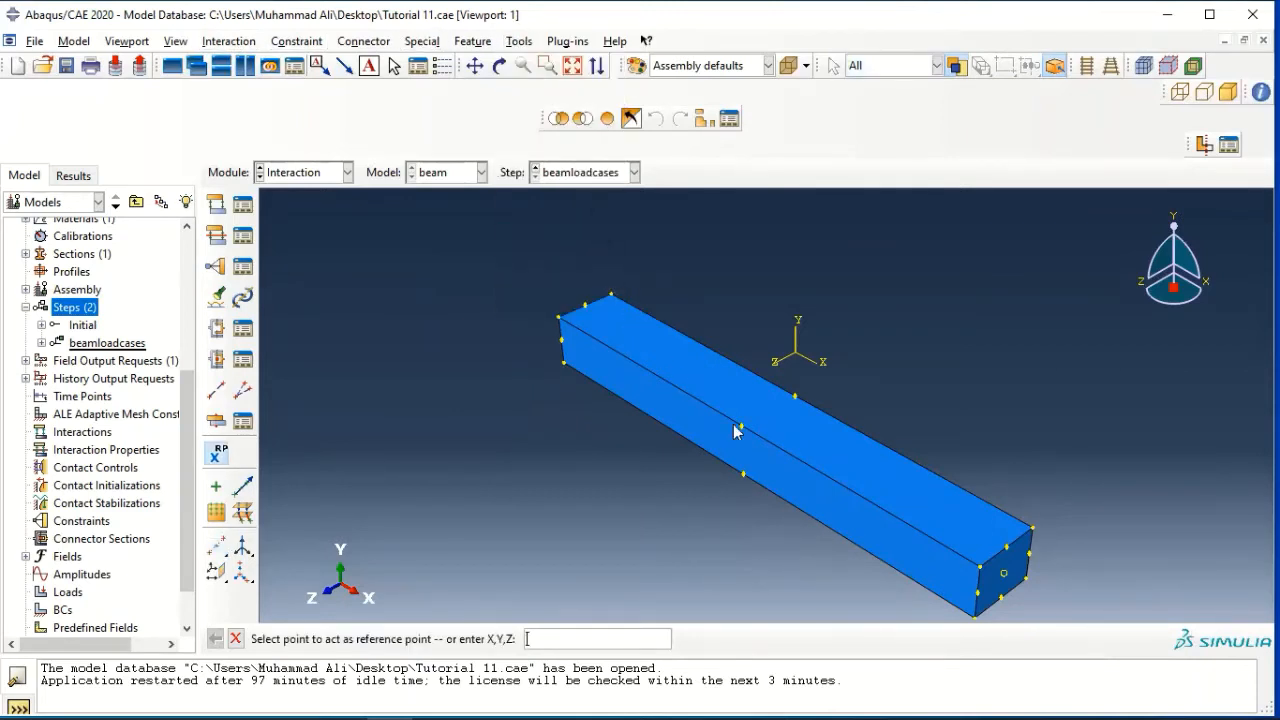
{"action": "left_click", "coordinate": [1004, 573]}
Create a rigid body constraint with the beam's right end face as its pin (nodes) region
{"action": "double_click", "coordinate": [90, 521]}
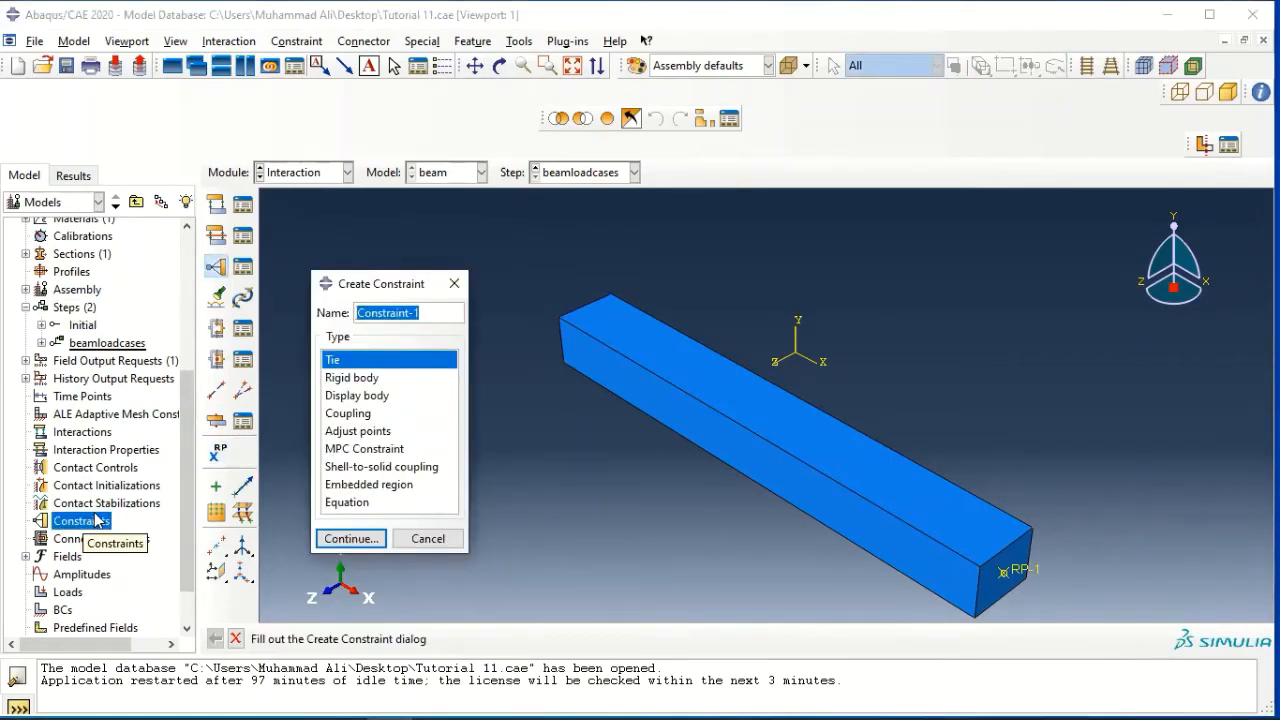
{"action": "left_click", "coordinate": [366, 380]}
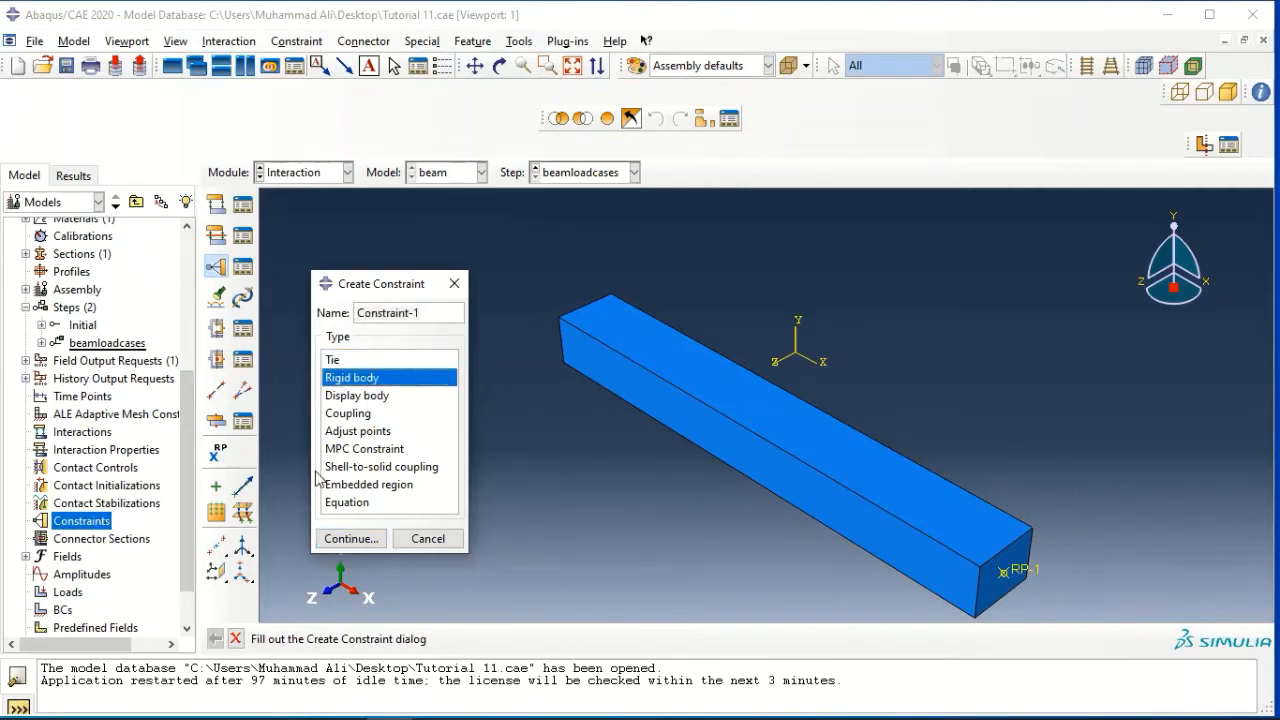
{"action": "left_click", "coordinate": [362, 538]}
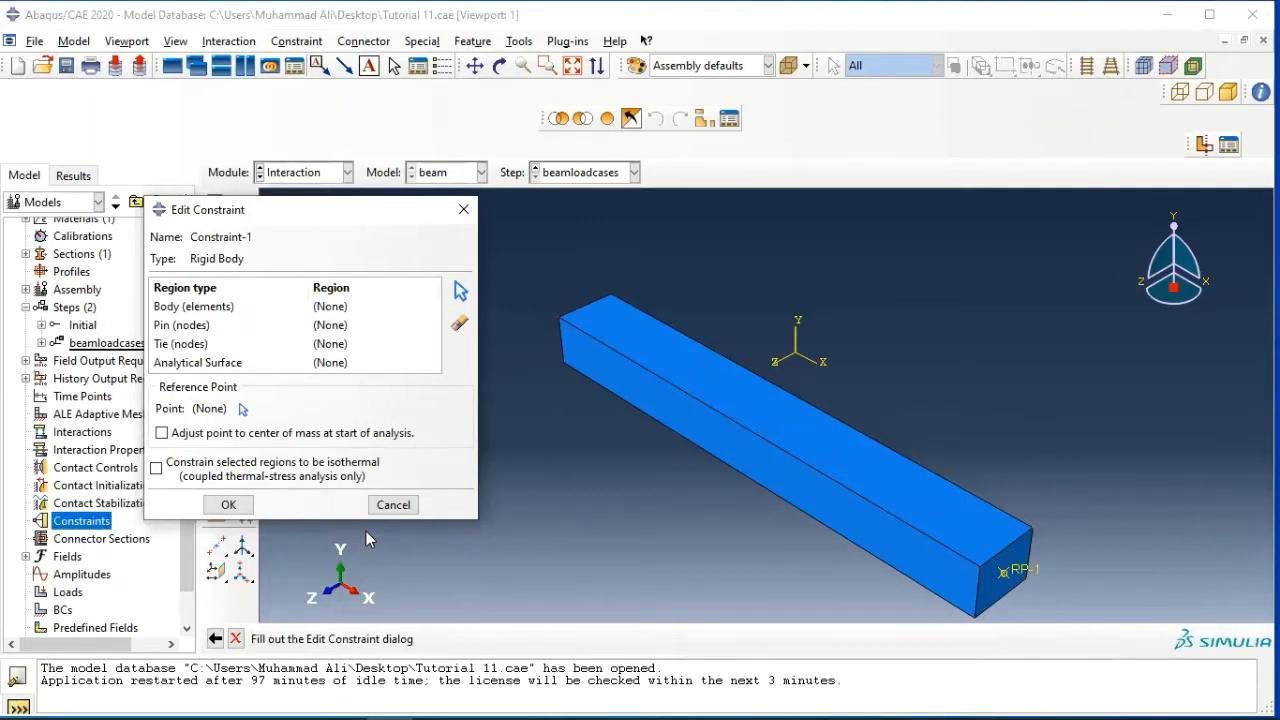
{"action": "left_click", "coordinate": [183, 328]}
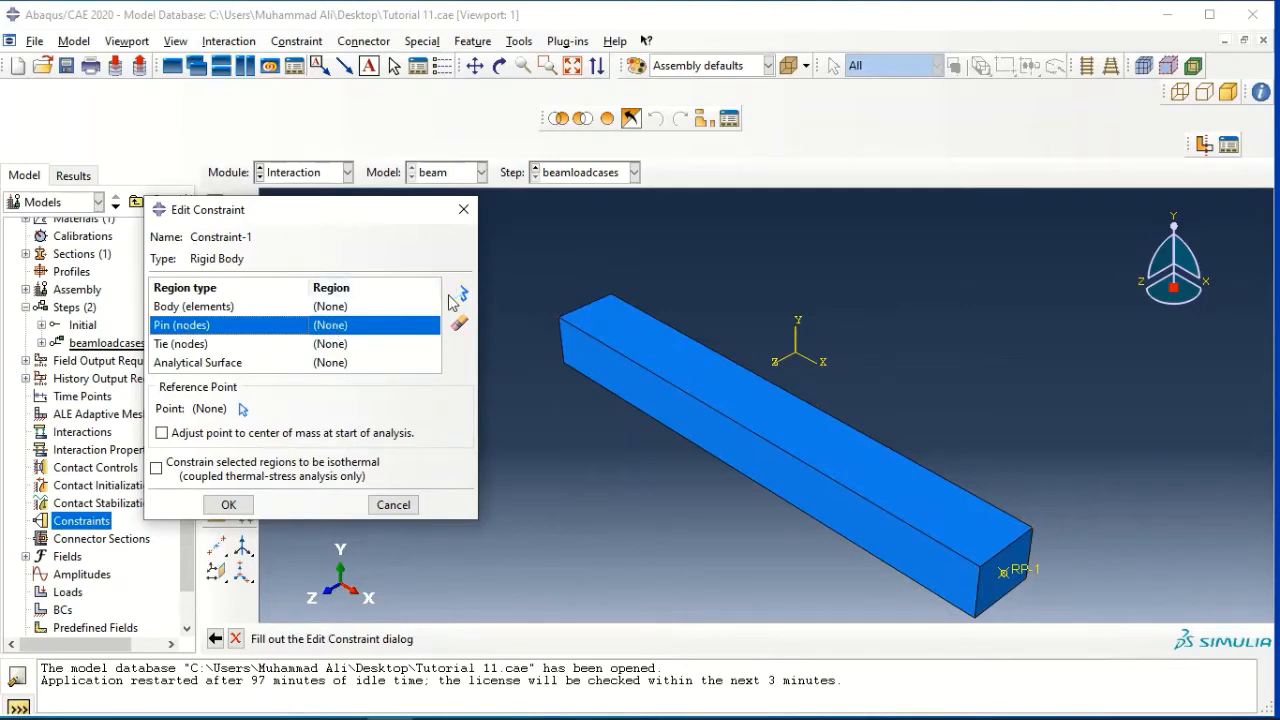
{"action": "left_click", "coordinate": [456, 292]}
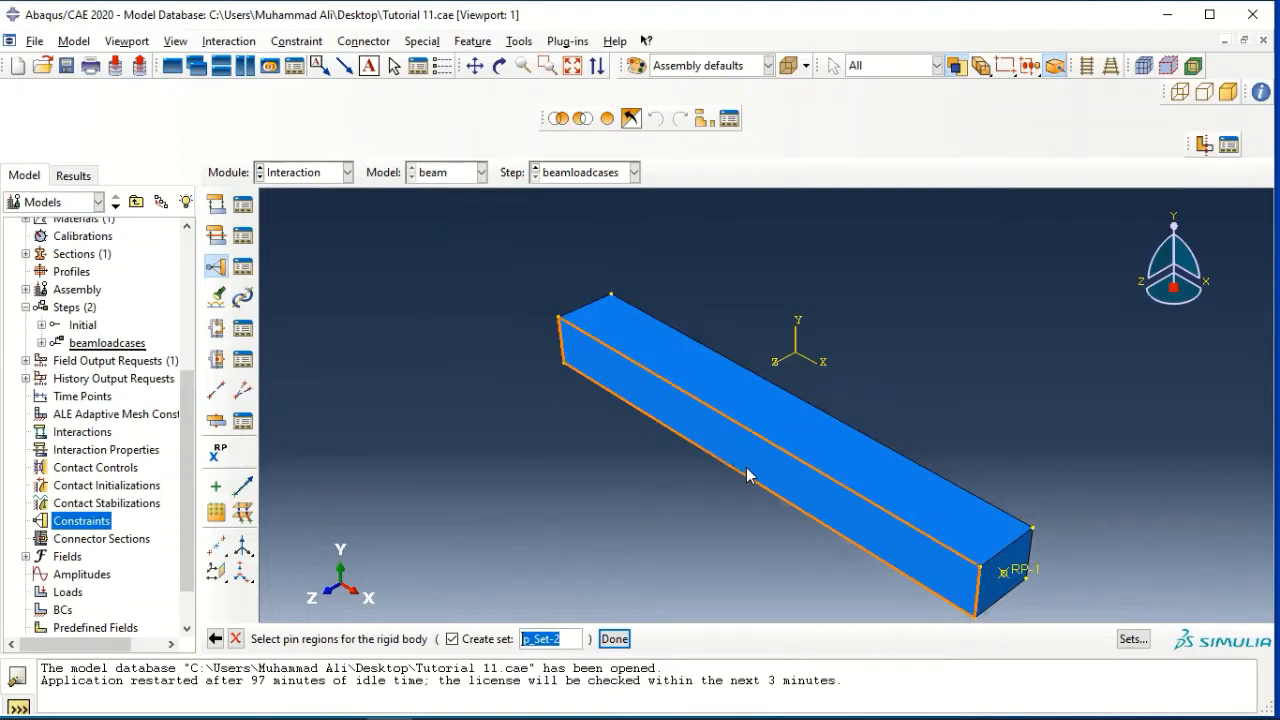
{"action": "left_click", "coordinate": [1014, 560]}
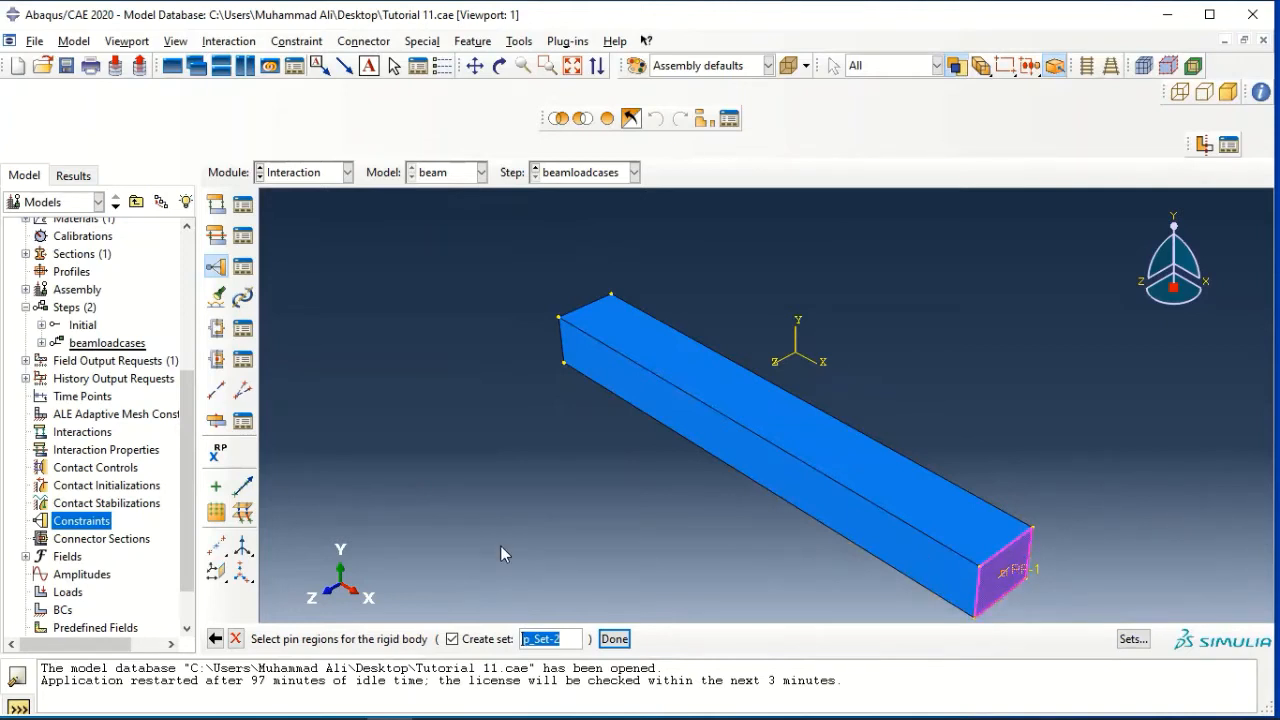
{"action": "left_click", "coordinate": [614, 638]}
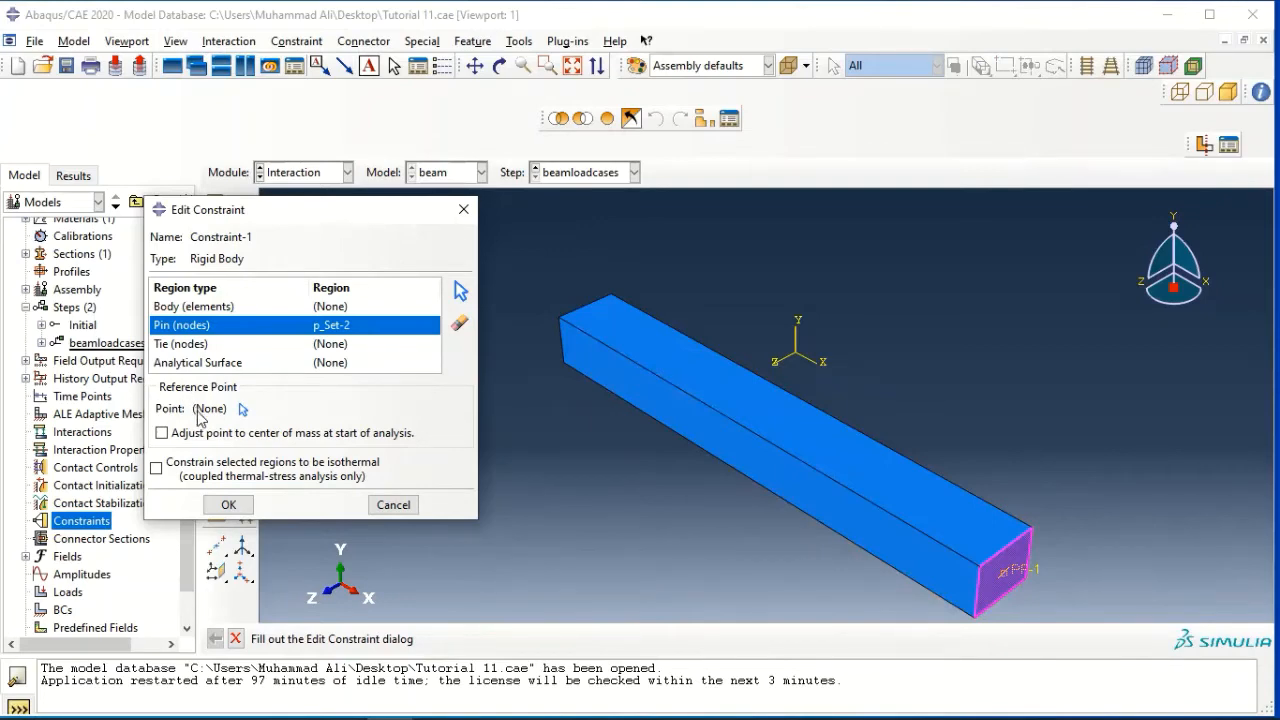
Assign RP-1 as the rigid body constraint's reference point and accept the constraint
{"action": "left_click", "coordinate": [242, 410]}
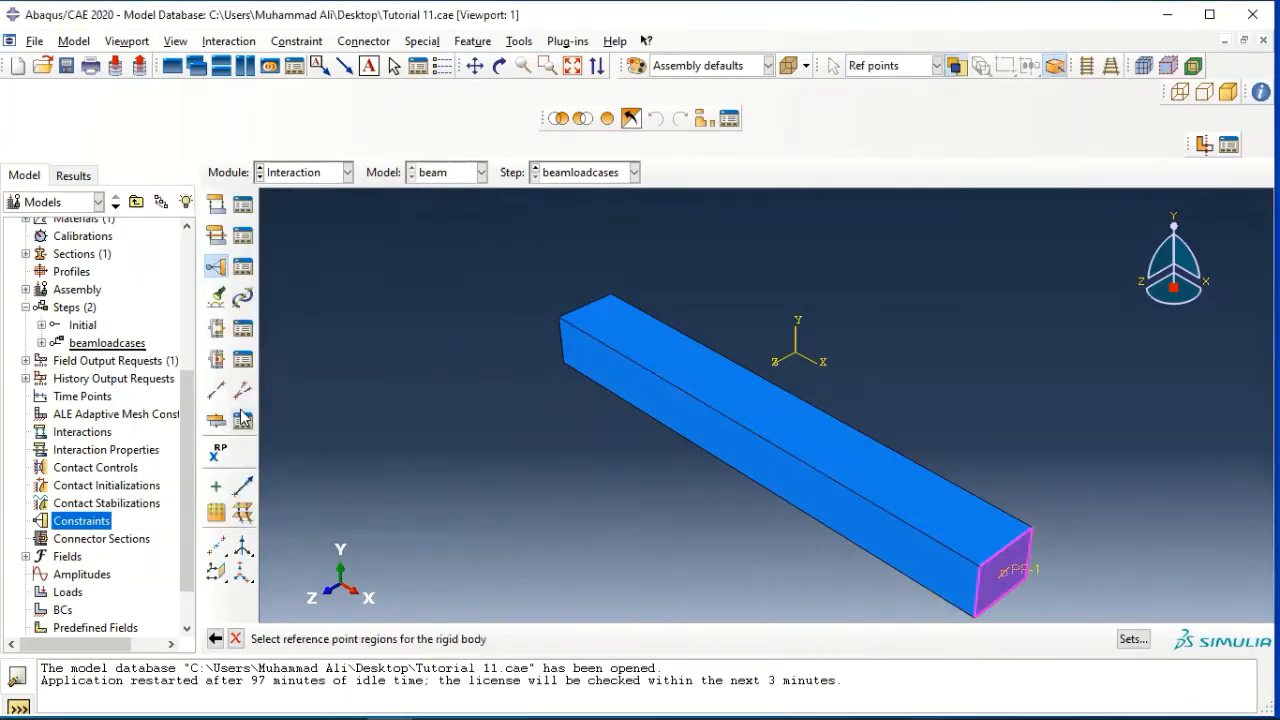
{"action": "left_click", "coordinate": [1006, 580]}
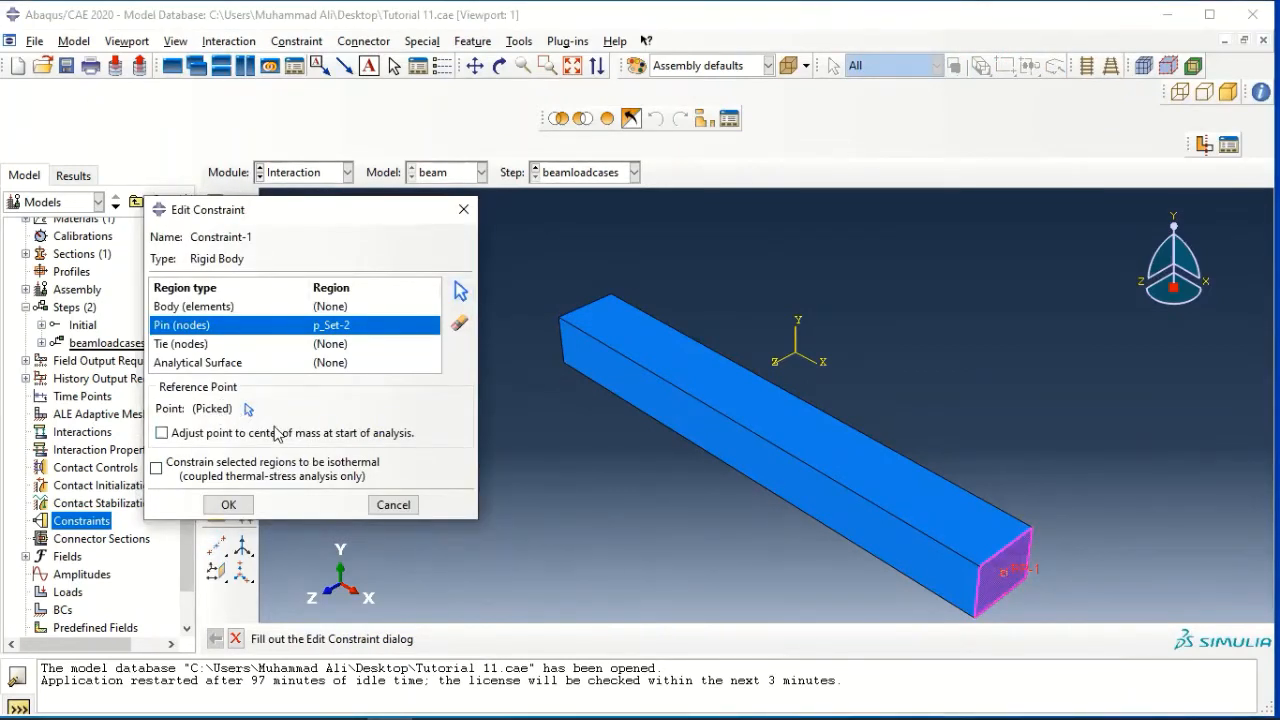
{"action": "left_click", "coordinate": [229, 505]}
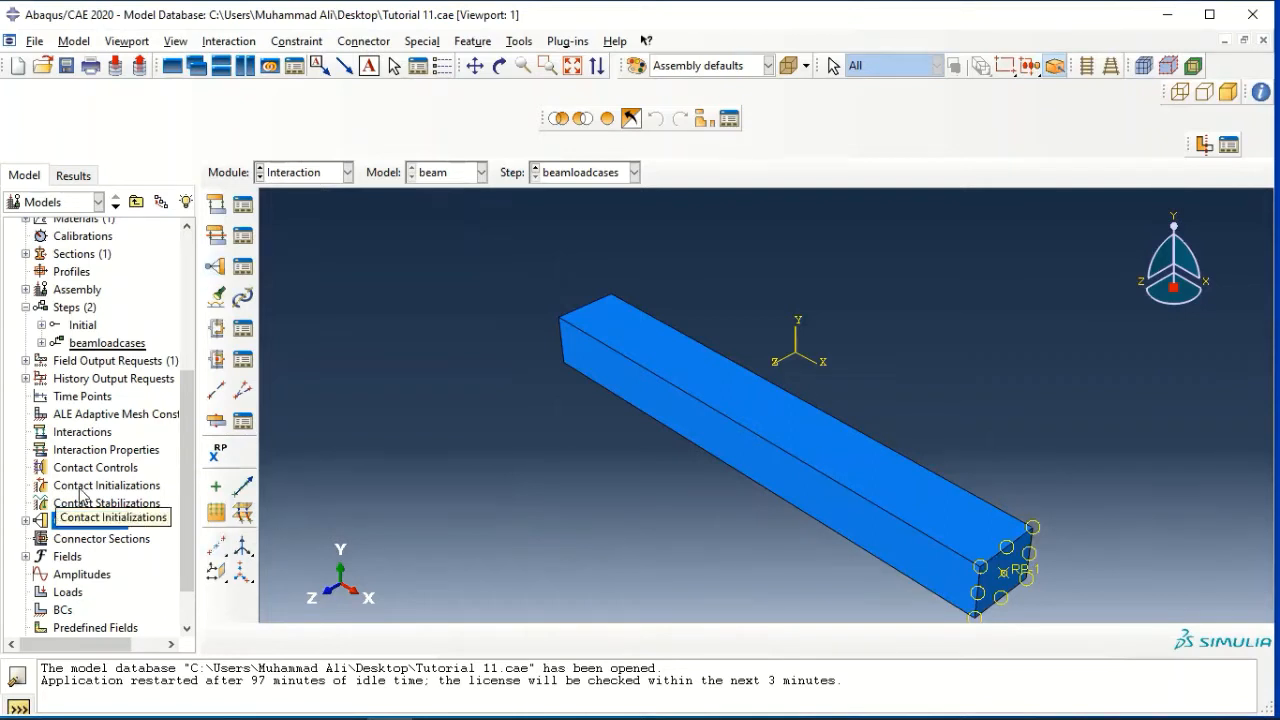
Create a concentrated force load named "force-X" in the beamloadcases step at reference point RP-1 with CF1 set to 1
{"action": "scroll", "coordinate": [84, 494], "scroll_direction": "down", "scroll_amount": 1}
{"action": "double_click", "coordinate": [68, 540]}
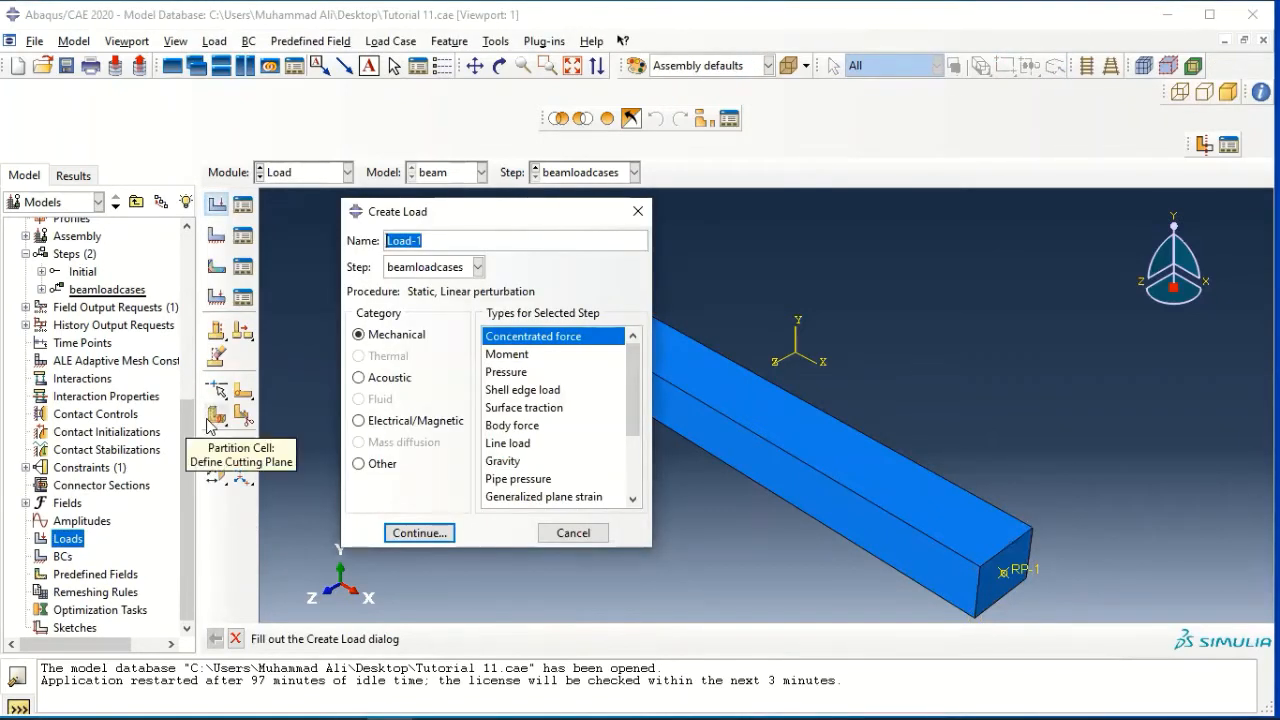
{"action": "type", "text": "force-"}
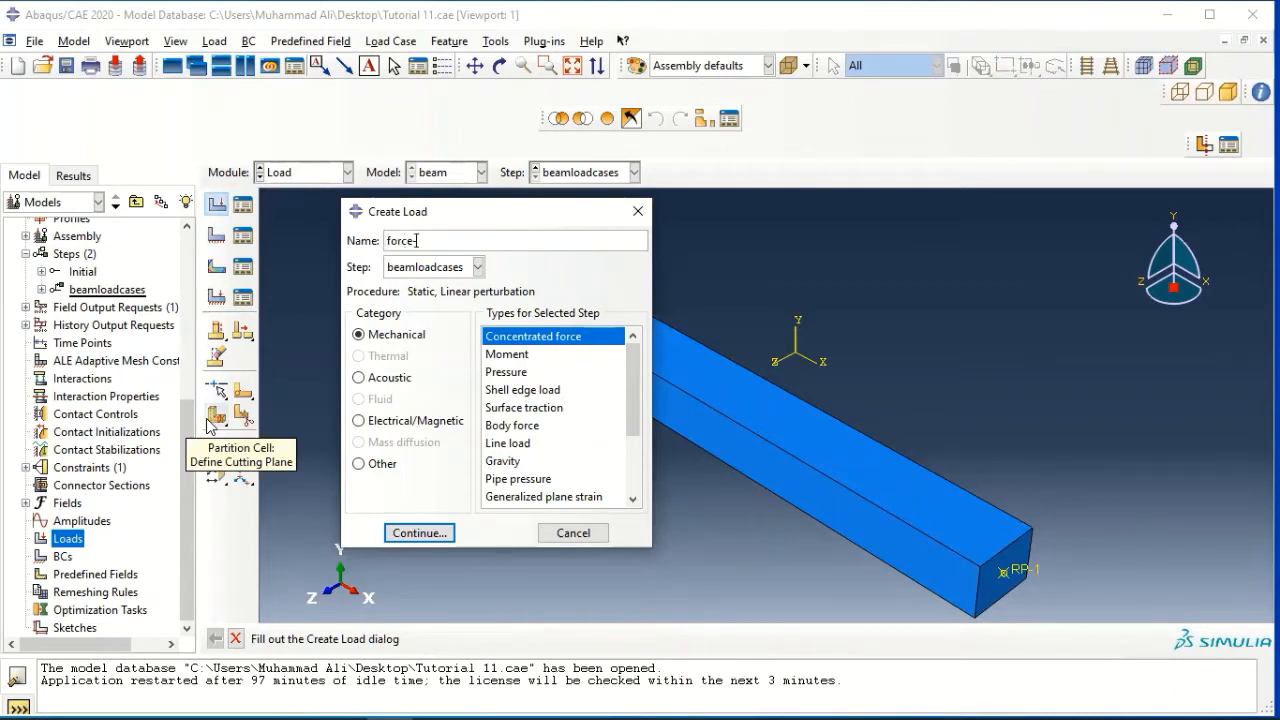
{"action": "type", "text": "X"}
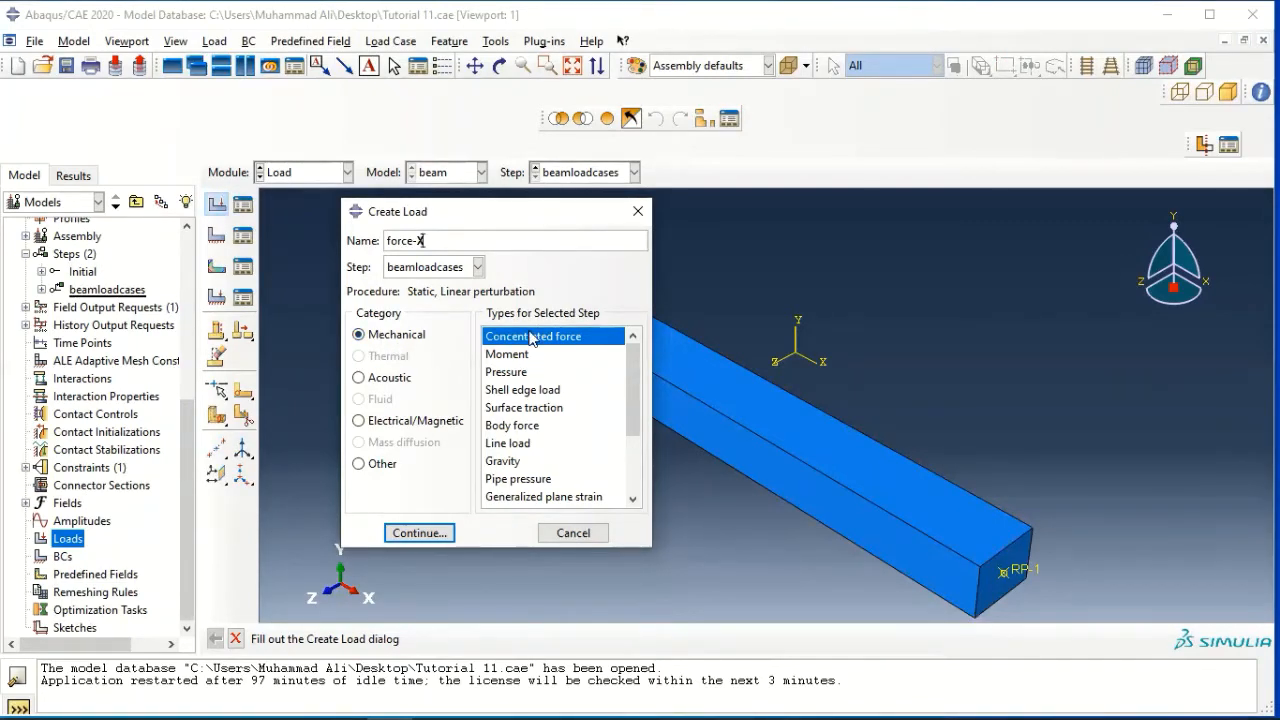
{"action": "left_click", "coordinate": [444, 529]}
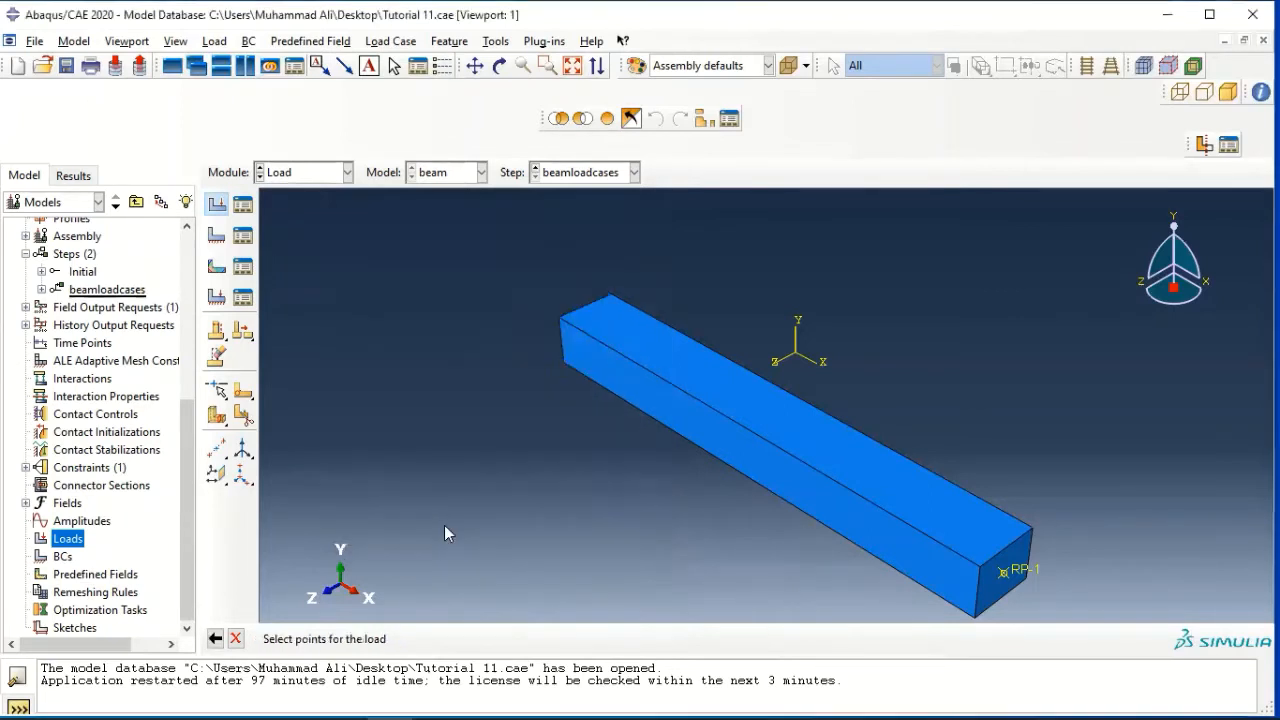
{"action": "left_click", "coordinate": [1005, 575]}
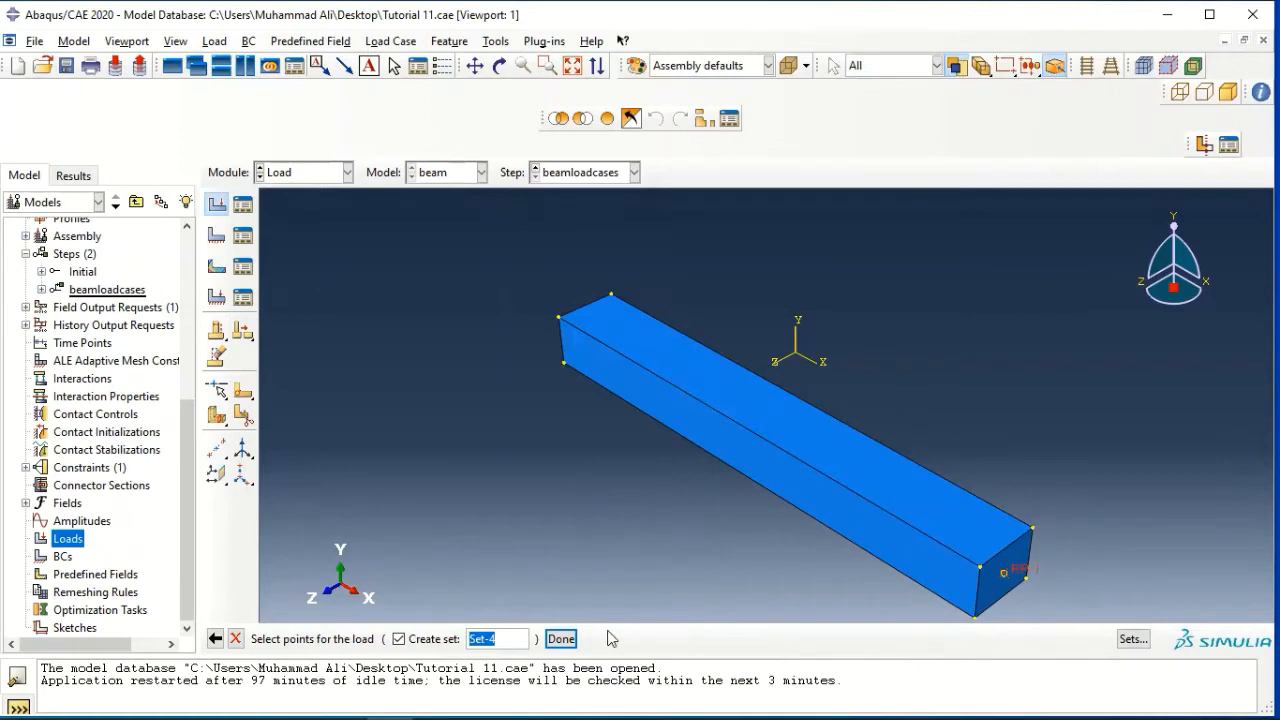
{"action": "left_click", "coordinate": [561, 639]}
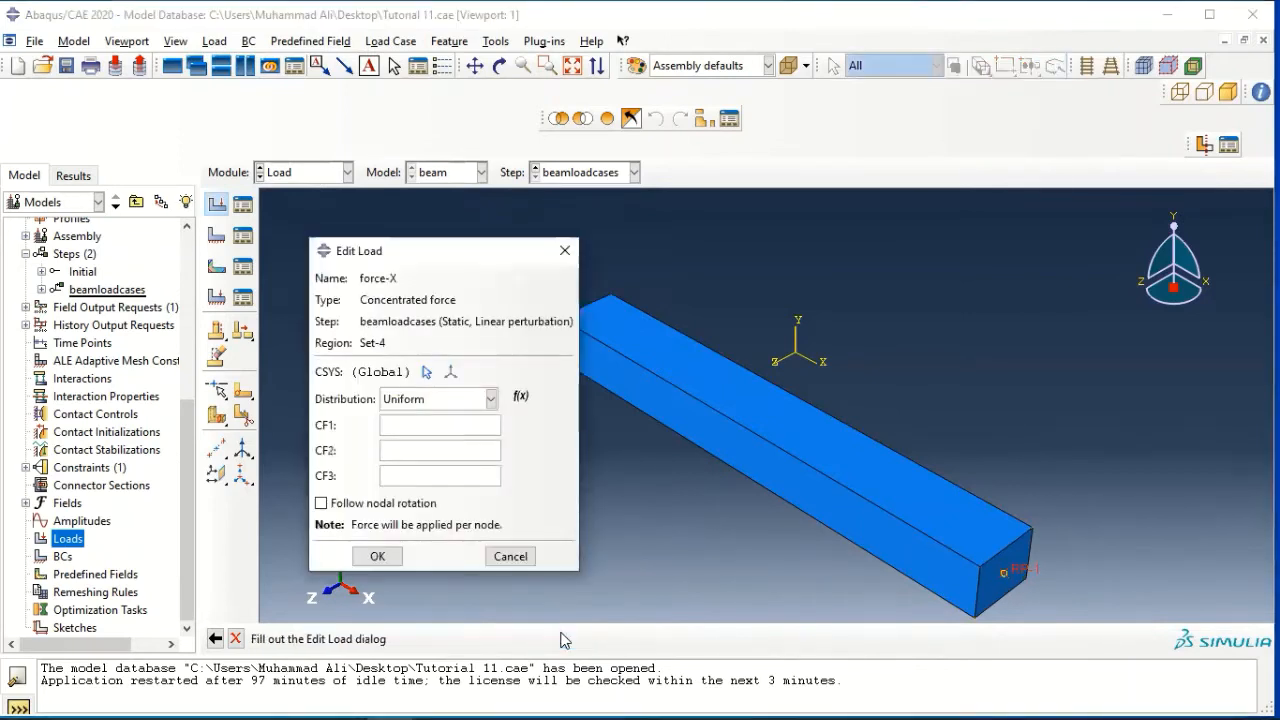
{"action": "left_click", "coordinate": [446, 425]}
{"action": "type", "text": "1"}
{"action": "left_click", "coordinate": [384, 557]}
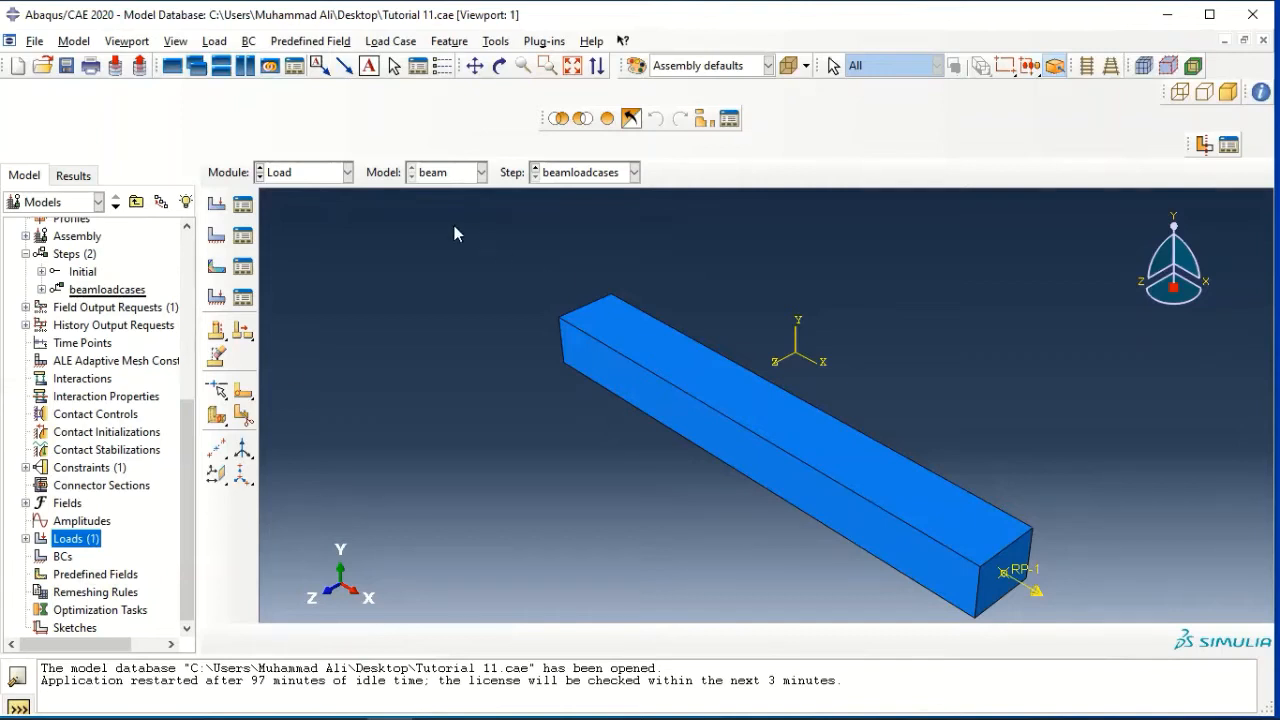
Create a concentrated force load named "Force-Y" in the beamloadcases step at reference point RP-1 with CF2 set to 1
{"action": "double_click", "coordinate": [55, 541]}
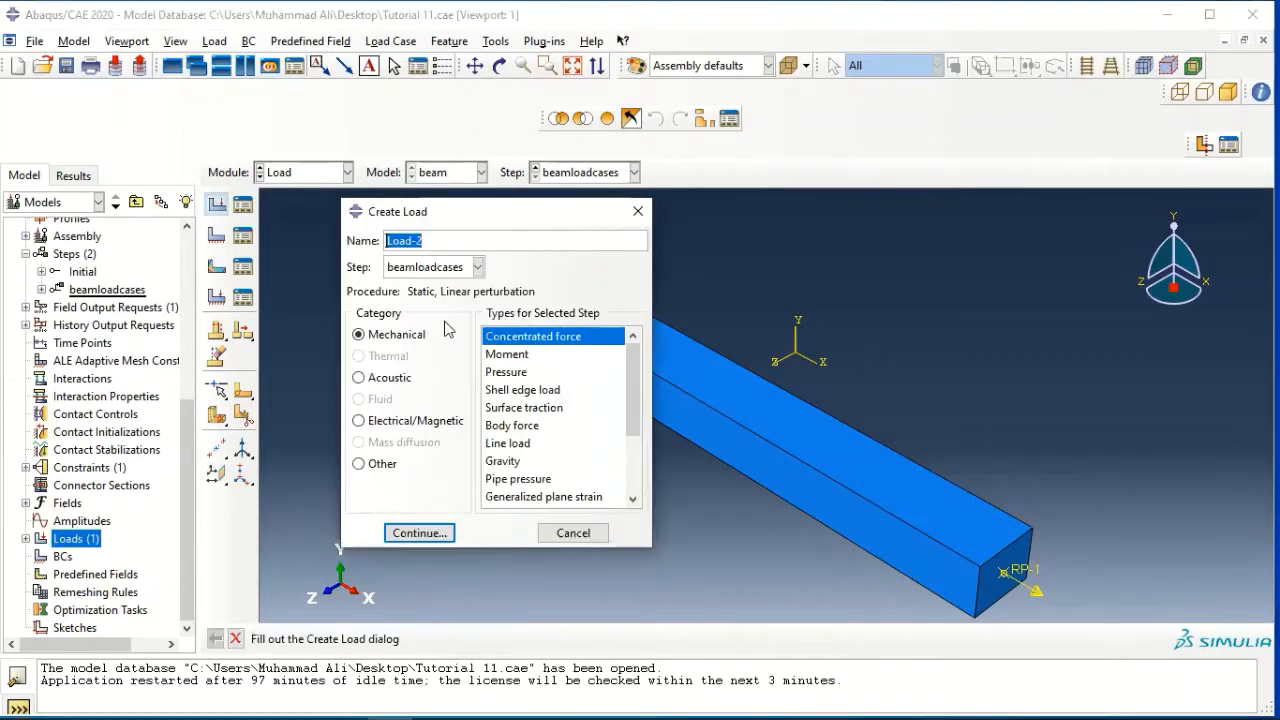
{"action": "type", "text": "ForceY-"}
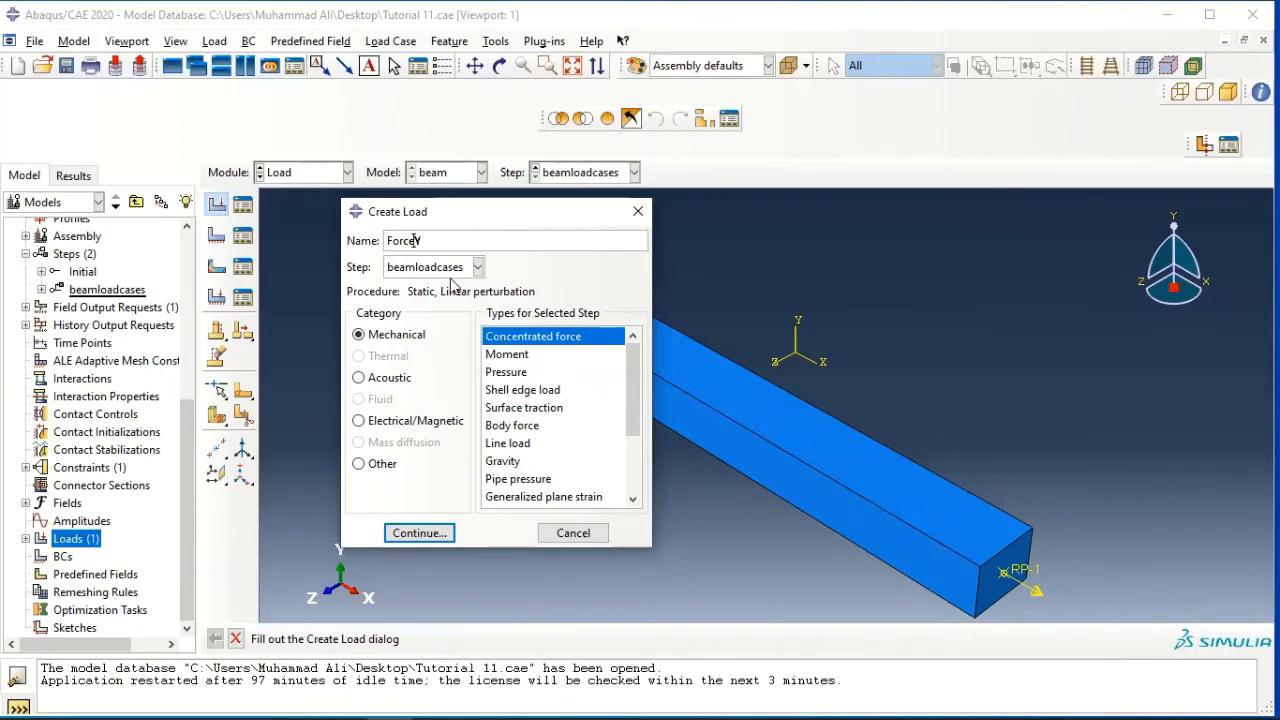
{"action": "left_click", "coordinate": [416, 533]}
{"action": "left_click", "coordinate": [1006, 577]}
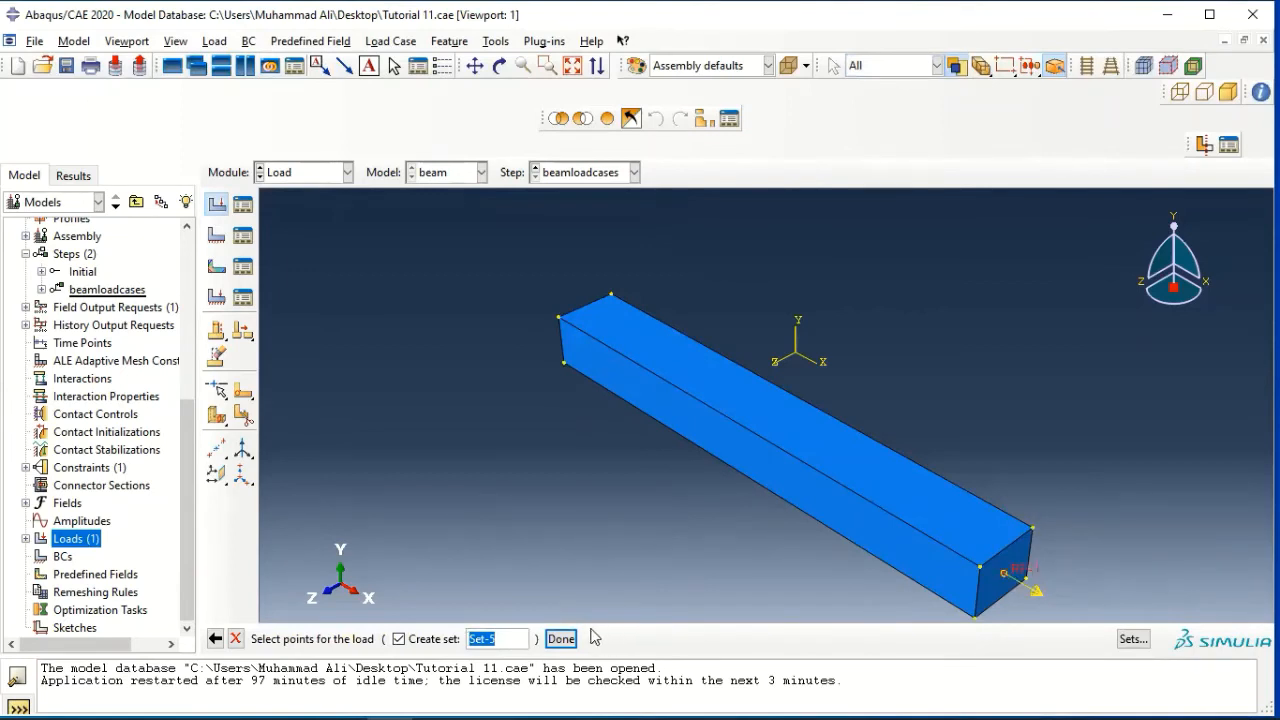
{"action": "left_click", "coordinate": [561, 638]}
{"action": "left_click", "coordinate": [412, 444]}
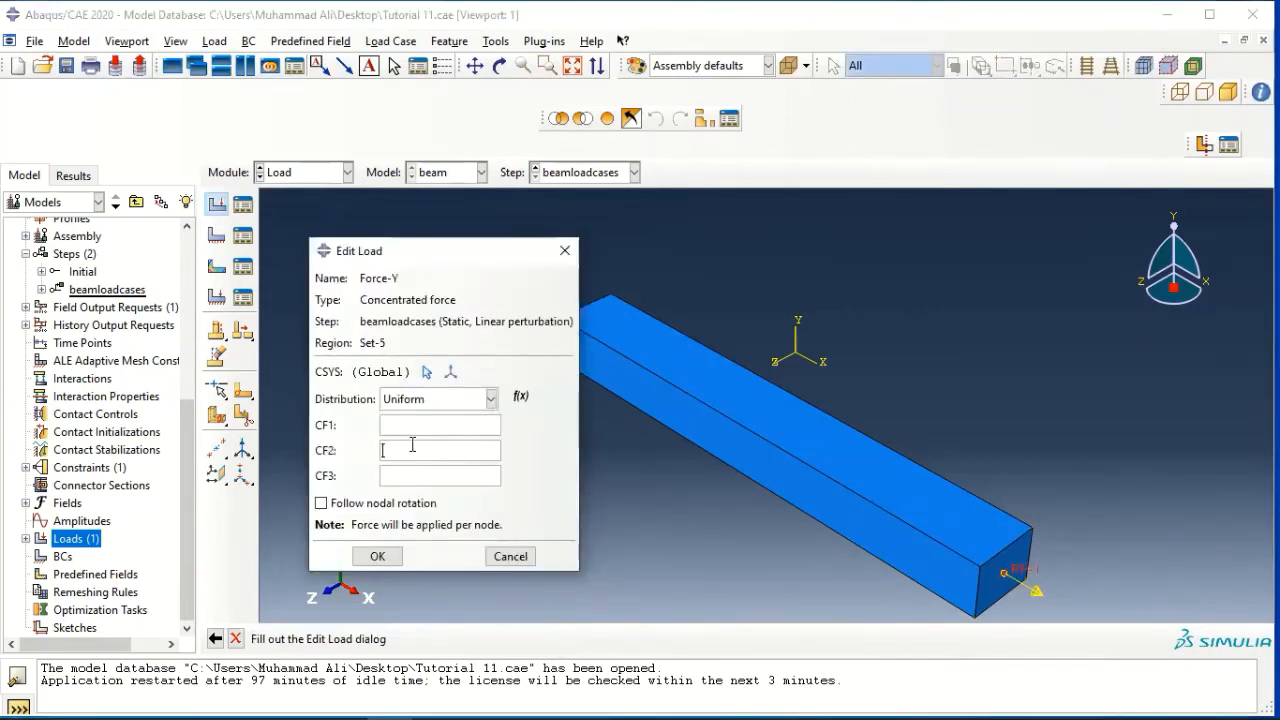
{"action": "type", "text": "1"}
{"action": "left_click", "coordinate": [381, 555]}
Create a concentrated force load named "Force-Z" in the beamloadcases step at reference point RP-1 with CF3 set to 1
{"action": "double_click", "coordinate": [78, 539]}
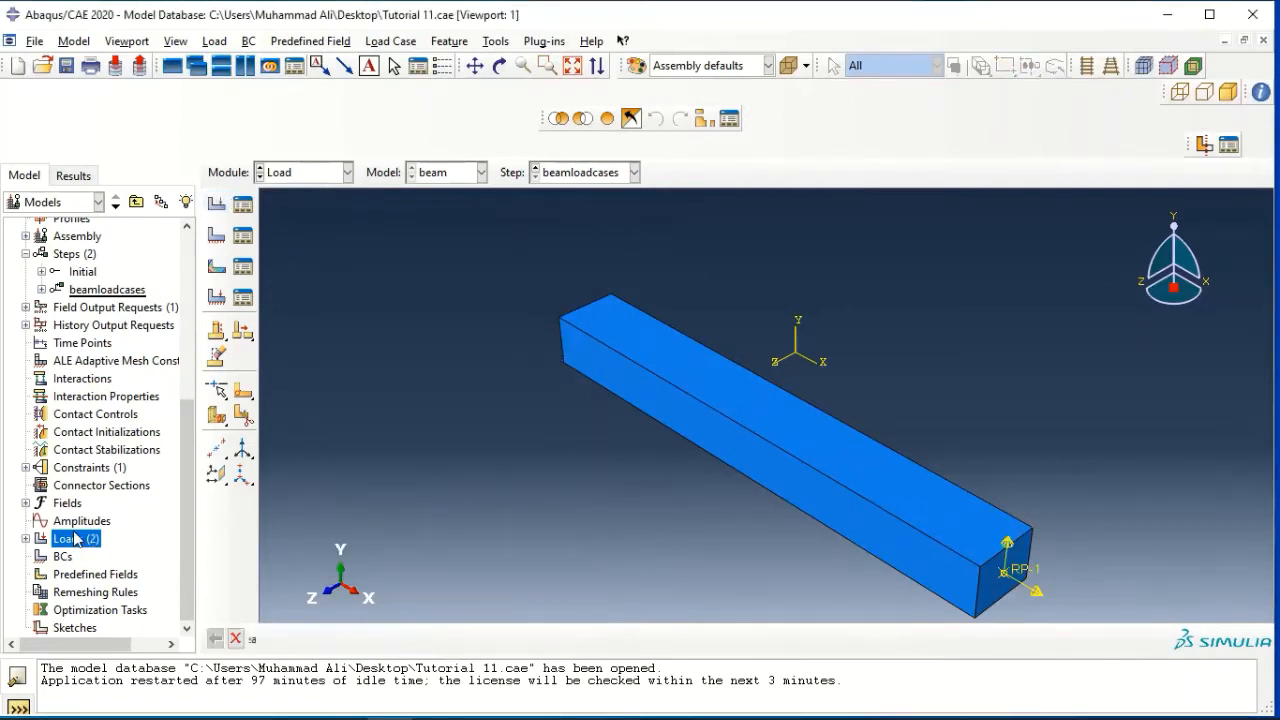
{"action": "type", "text": "Force-Z"}
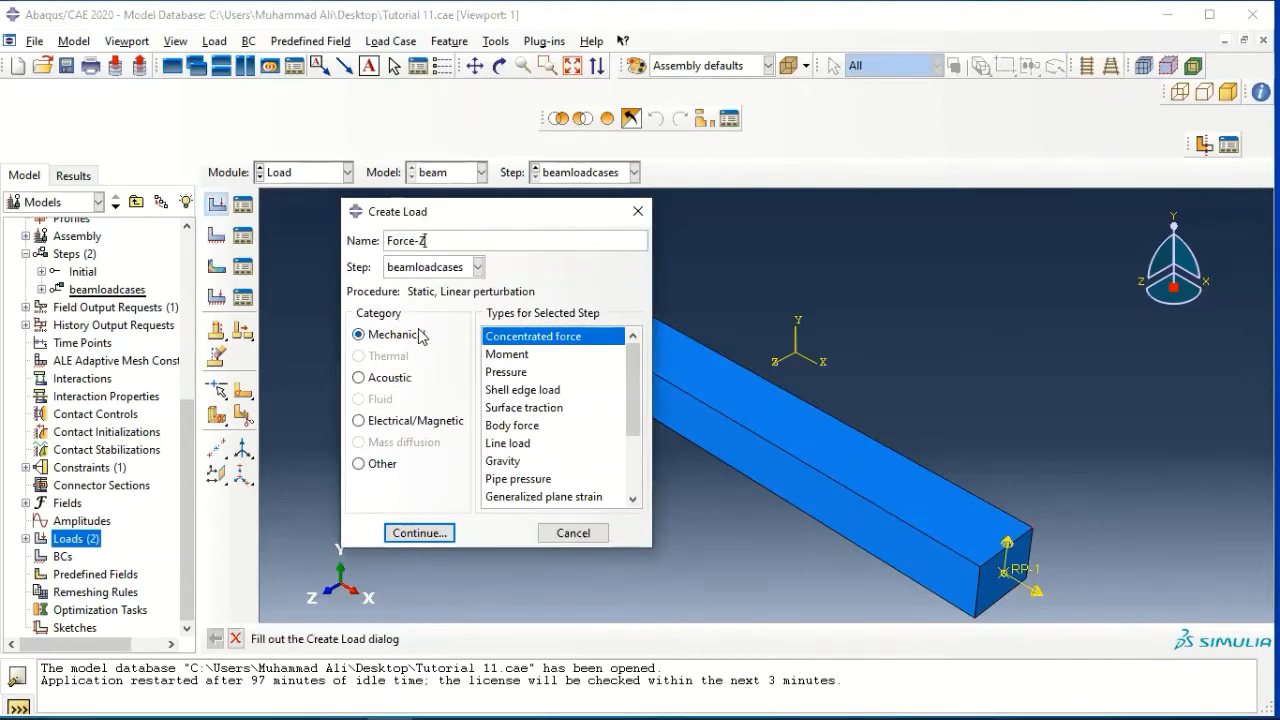
{"action": "left_click", "coordinate": [420, 534]}
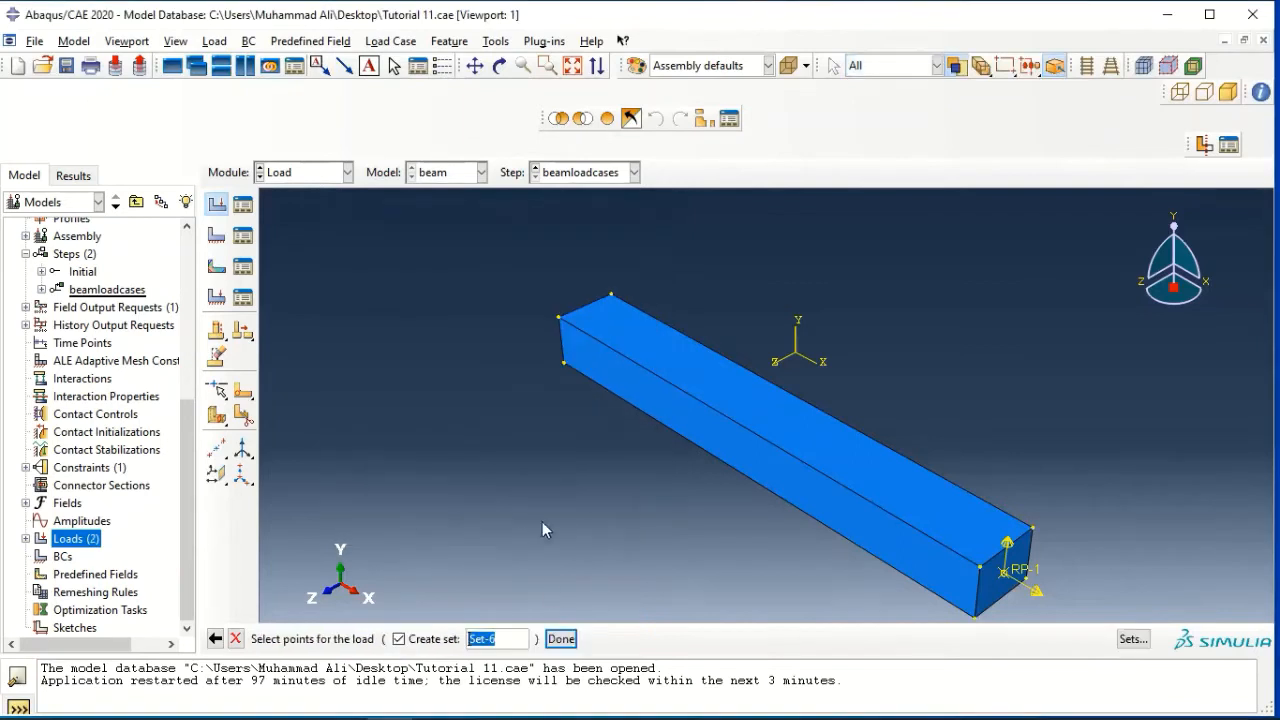
{"action": "left_click", "coordinate": [1004, 572]}
{"action": "left_click", "coordinate": [561, 638]}
{"action": "left_click", "coordinate": [412, 484]}
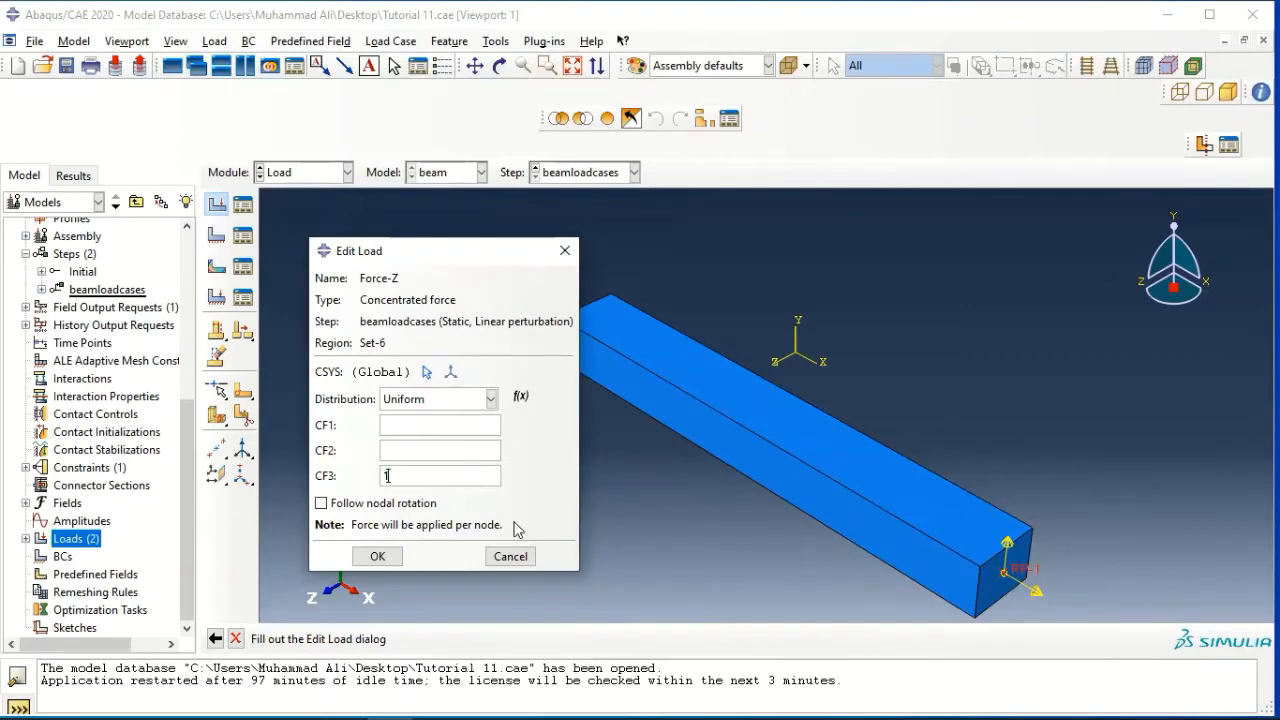
{"action": "left_click", "coordinate": [378, 556]}
Create a moment load named "Moment-X" in the beamloadcases step at reference point RP-1 with CM1 set to 1
{"action": "double_click", "coordinate": [78, 541]}
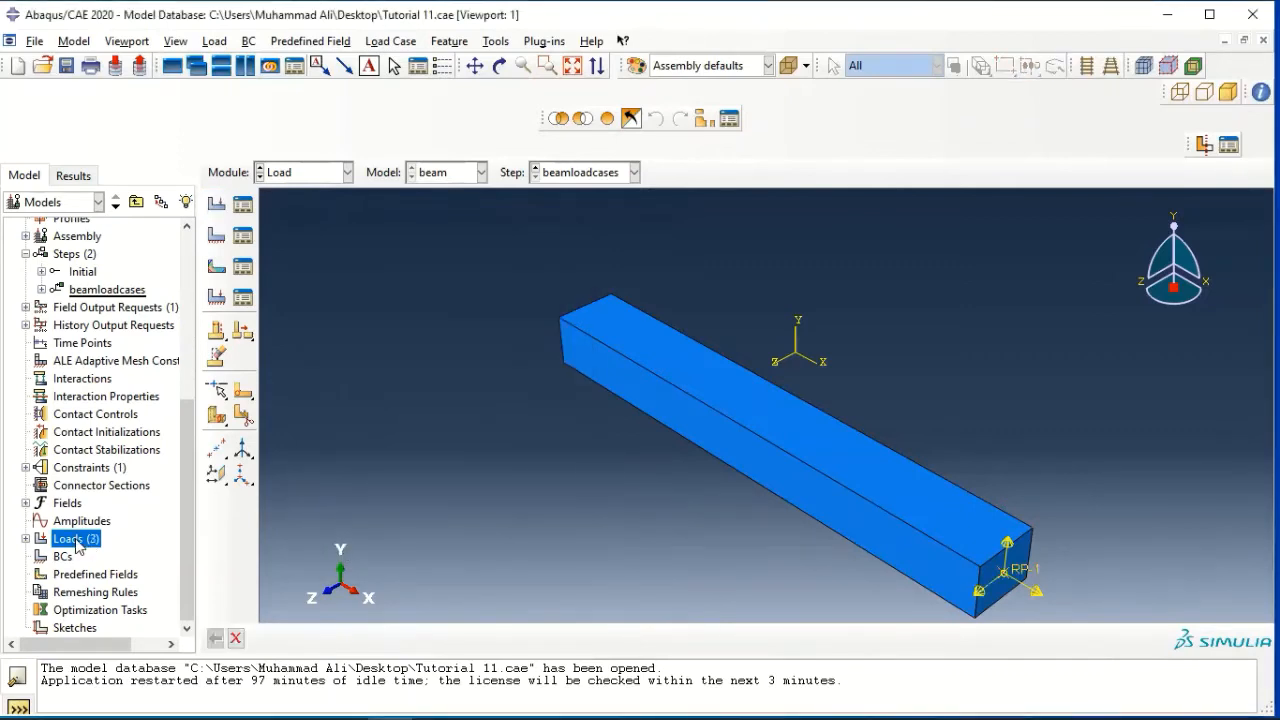
{"action": "type", "text": "Moment"}
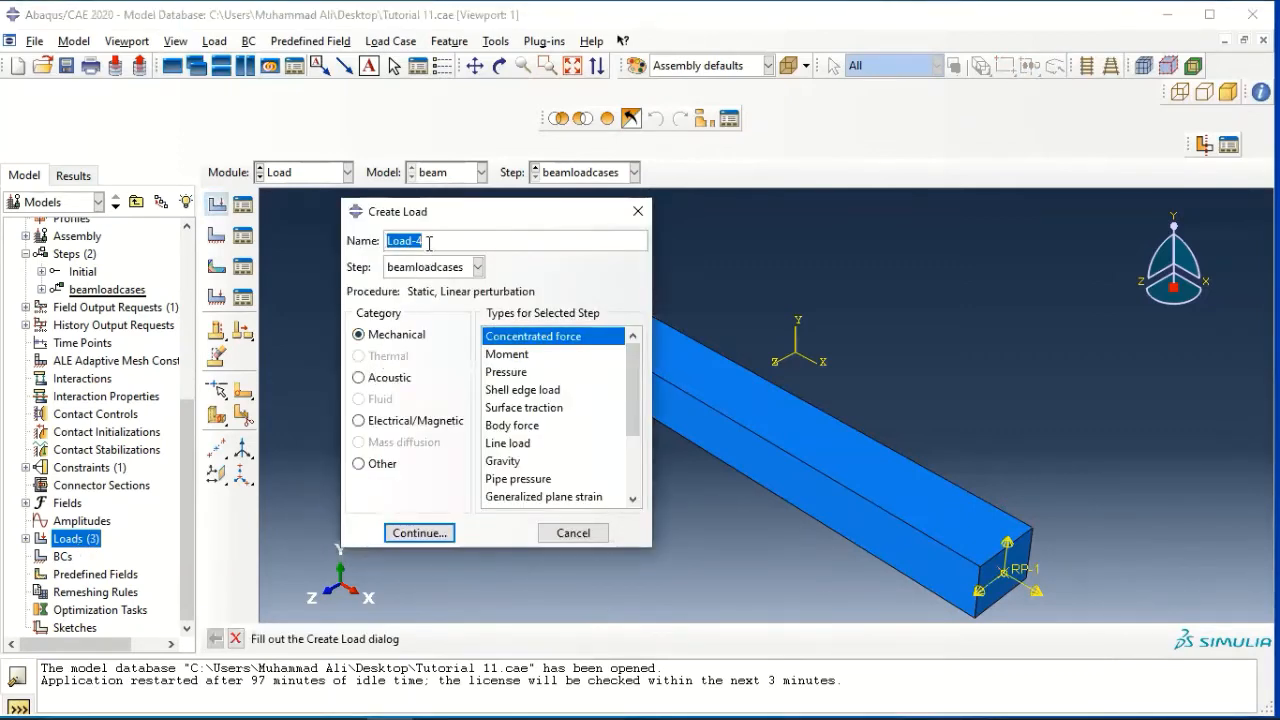
{"action": "type", "text": "-X"}
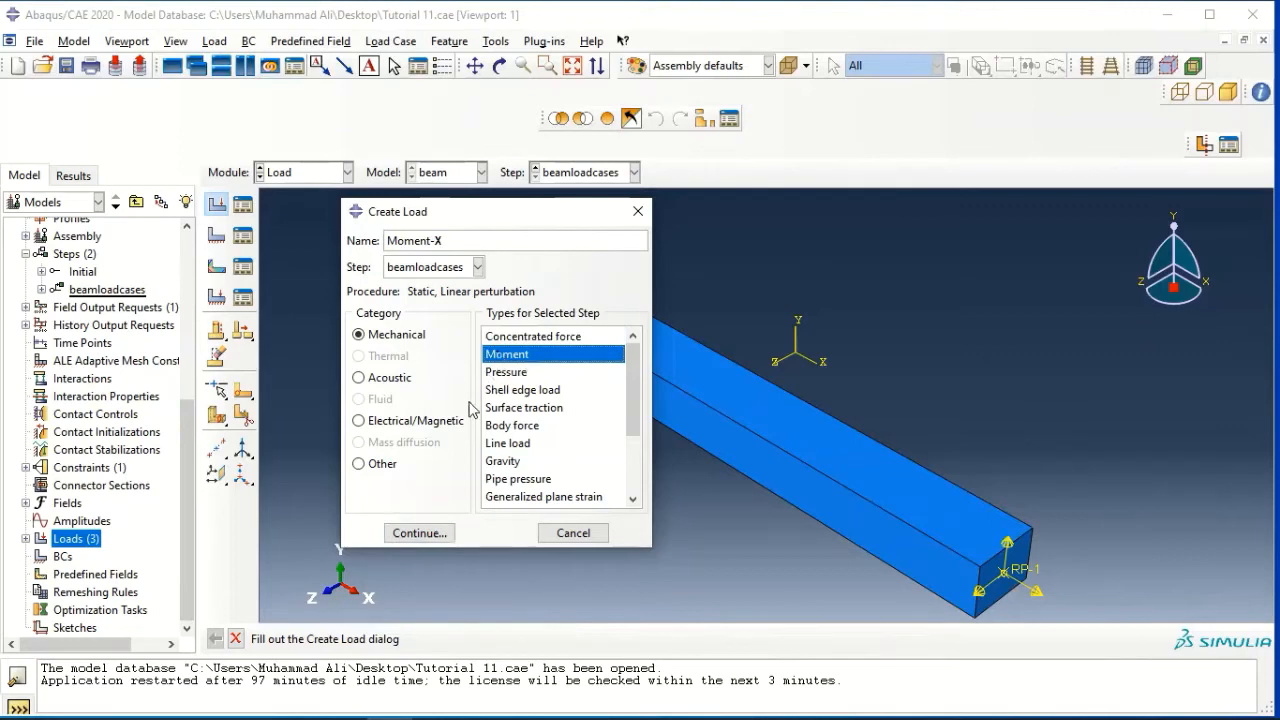
{"action": "left_click", "coordinate": [405, 533]}
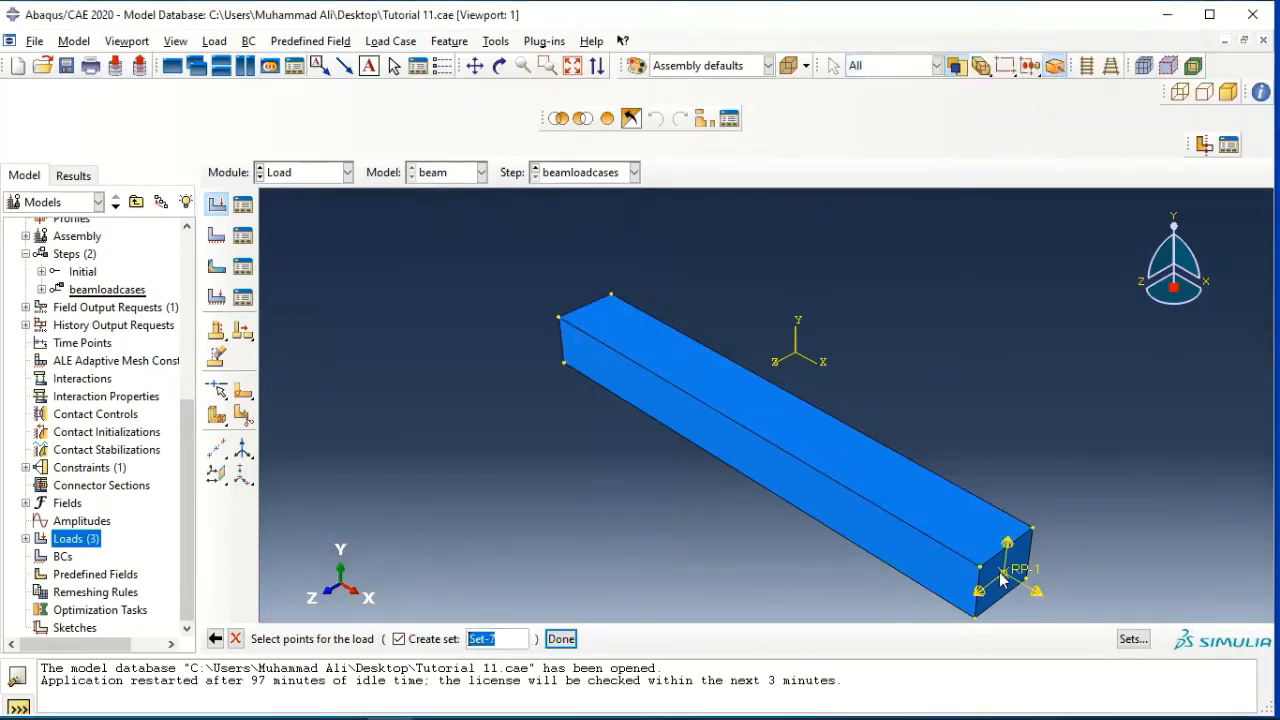
{"action": "left_click", "coordinate": [561, 638]}
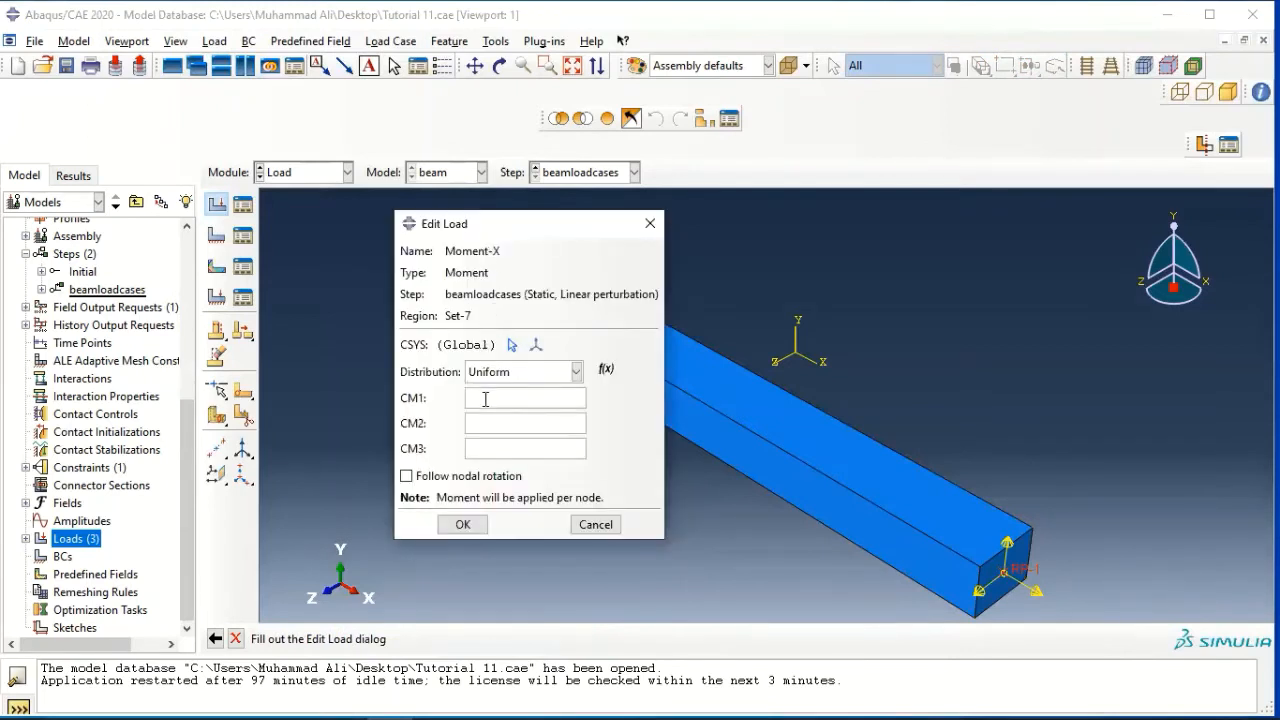
{"action": "type", "text": "1"}
{"action": "left_click", "coordinate": [463, 524]}
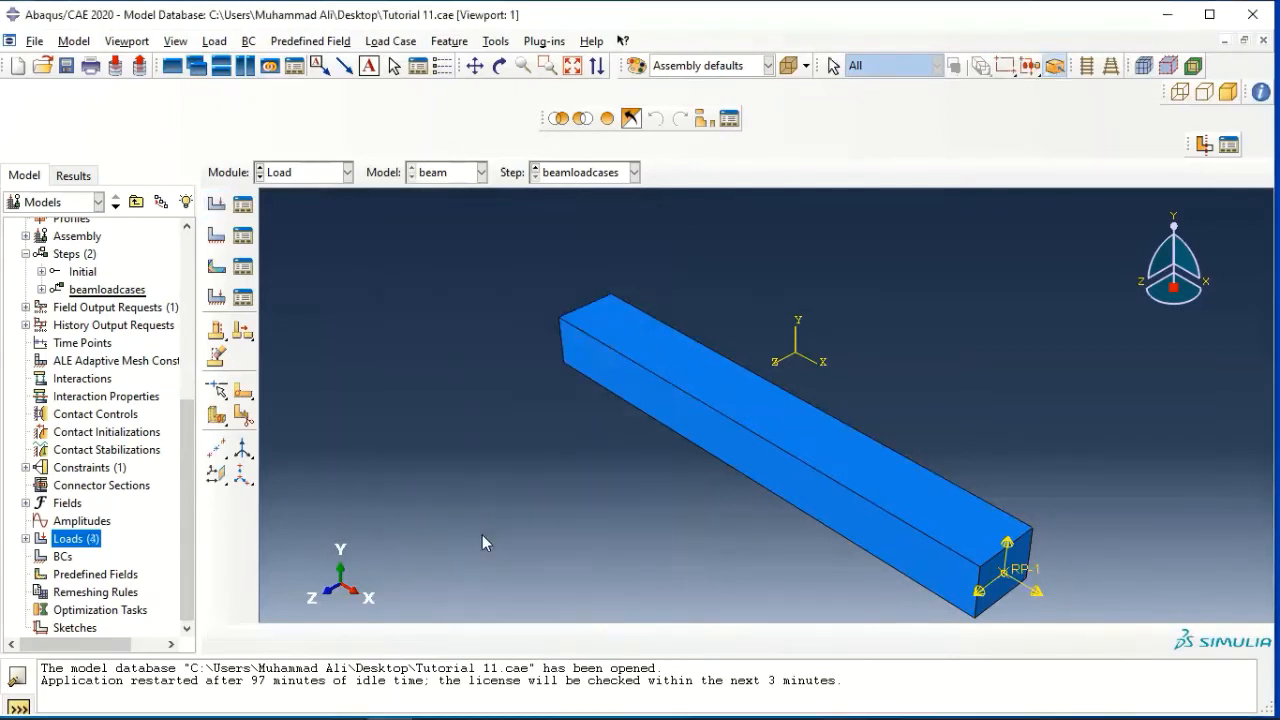
Create a moment load named "Moment-Y" in the beamloadcases step at reference point RP-1 with CM2 set to 1
{"action": "double_click", "coordinate": [80, 540]}
{"action": "type", "text": "Moment-Y"}
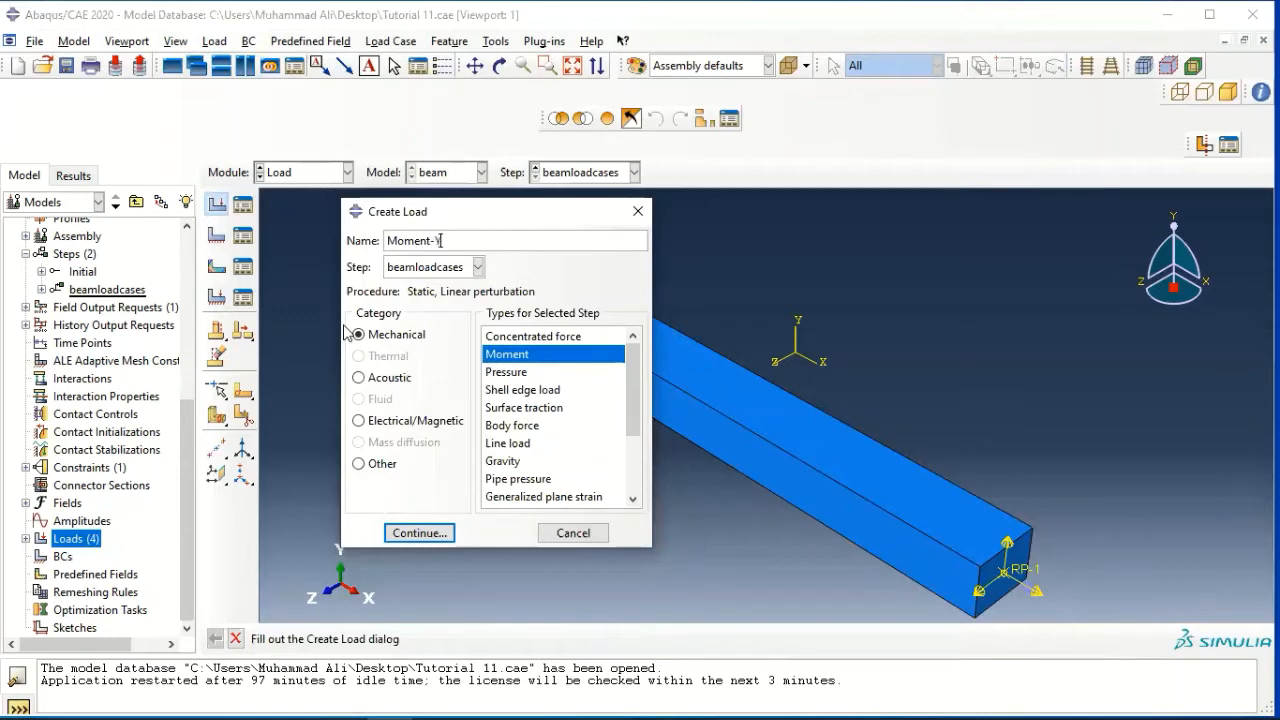
{"action": "left_click", "coordinate": [433, 527]}
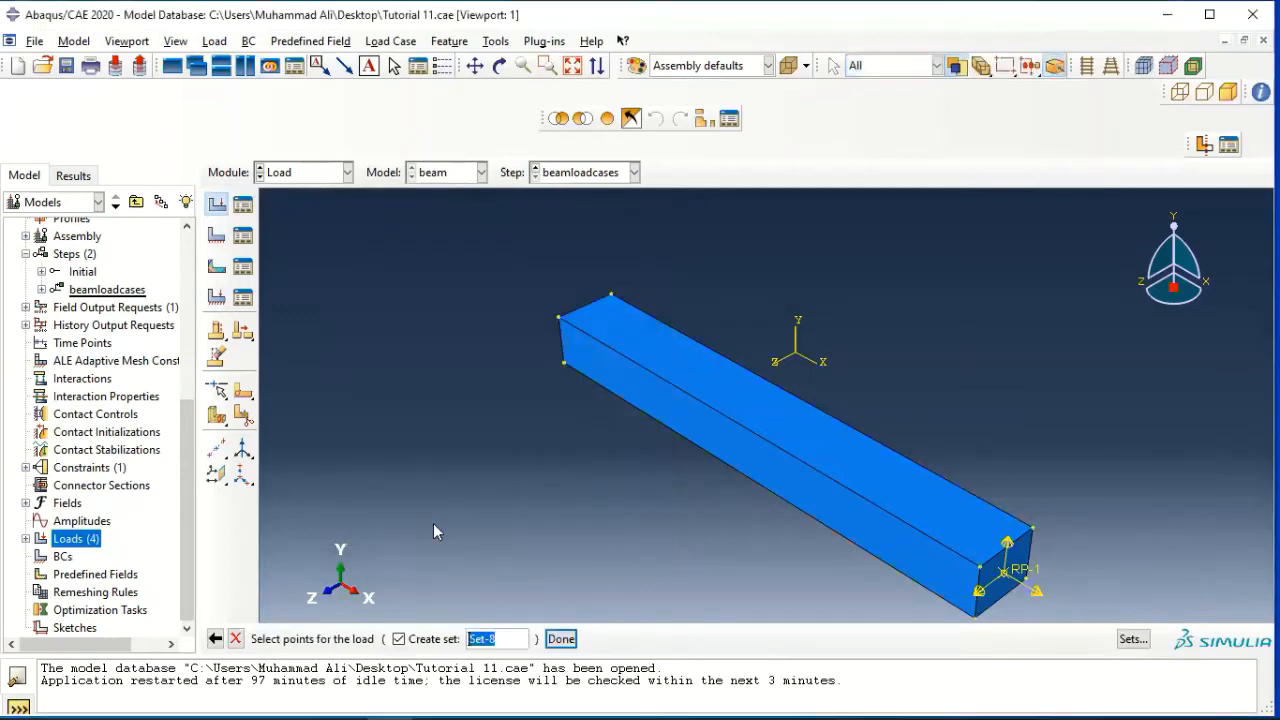
{"action": "left_click", "coordinate": [1007, 580]}
{"action": "left_click", "coordinate": [561, 638]}
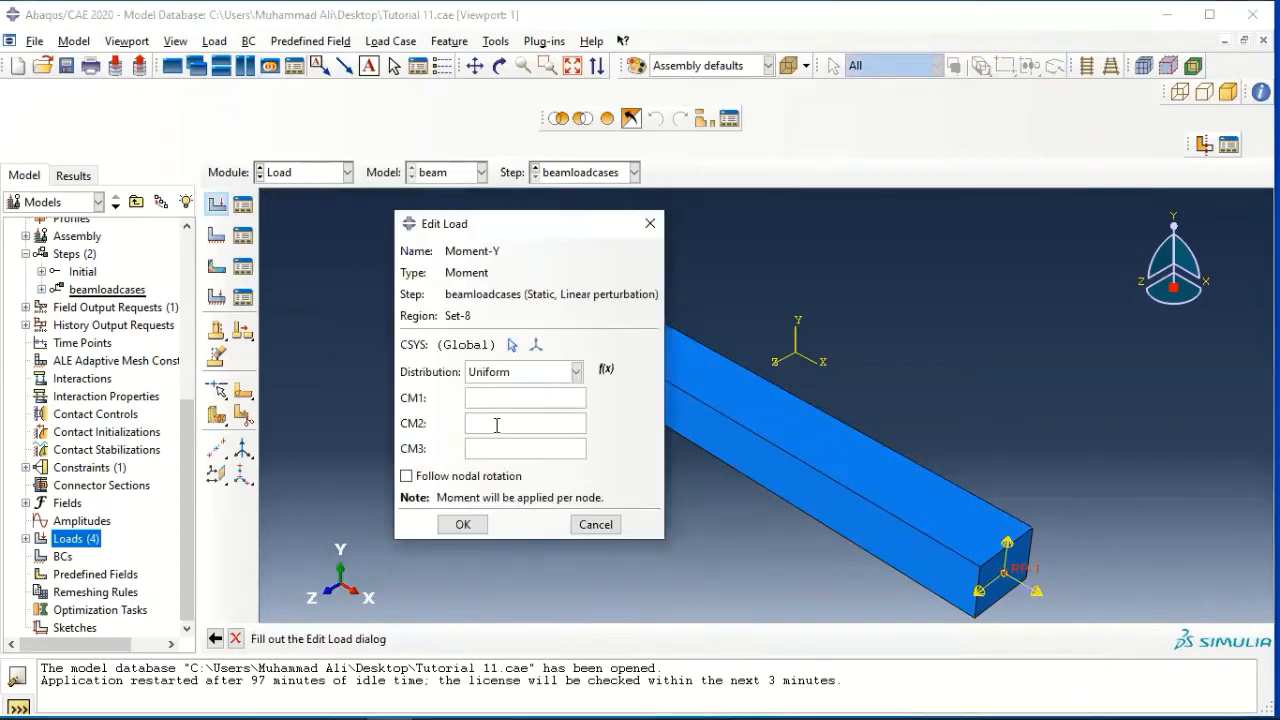
{"action": "left_click", "coordinate": [497, 425]}
{"action": "type", "text": "1"}
{"action": "left_click", "coordinate": [448, 524]}
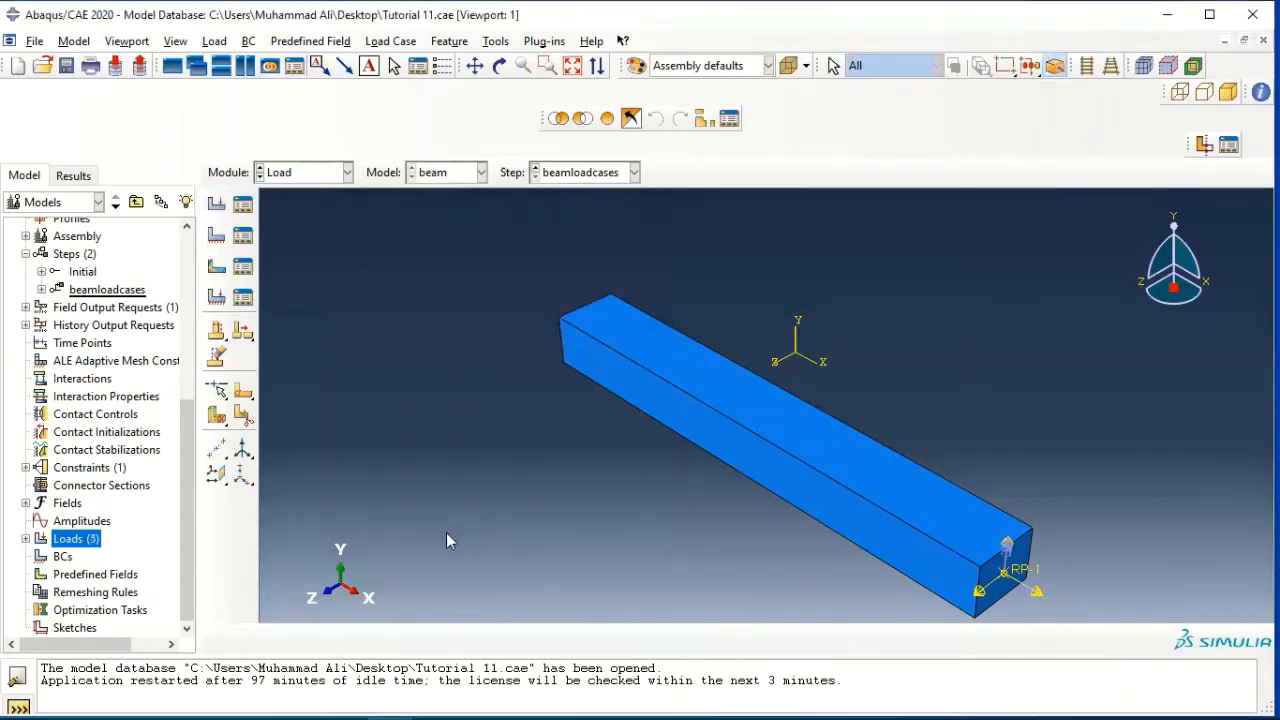
Create a moment load named "Moment-Z" in the beamloadcases step at reference point RP-1 with CM3 set to 1
{"action": "double_click", "coordinate": [78, 540]}
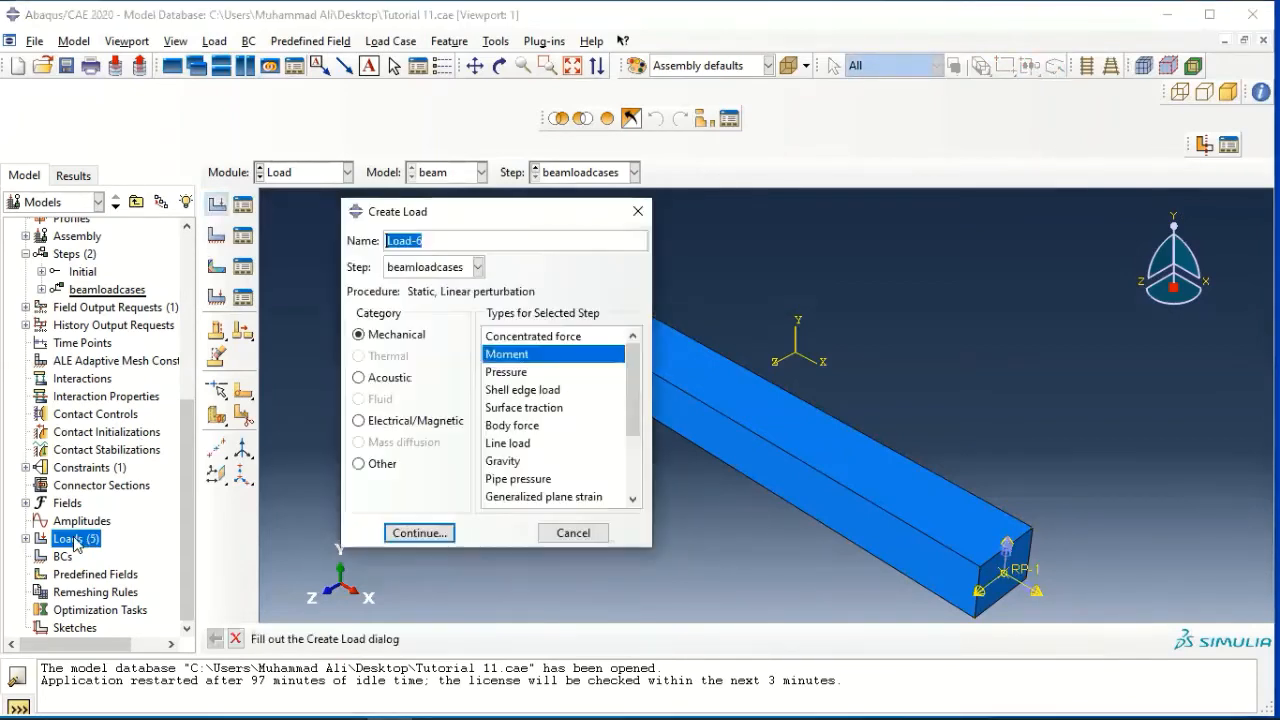
{"action": "type", "text": "Mom"}
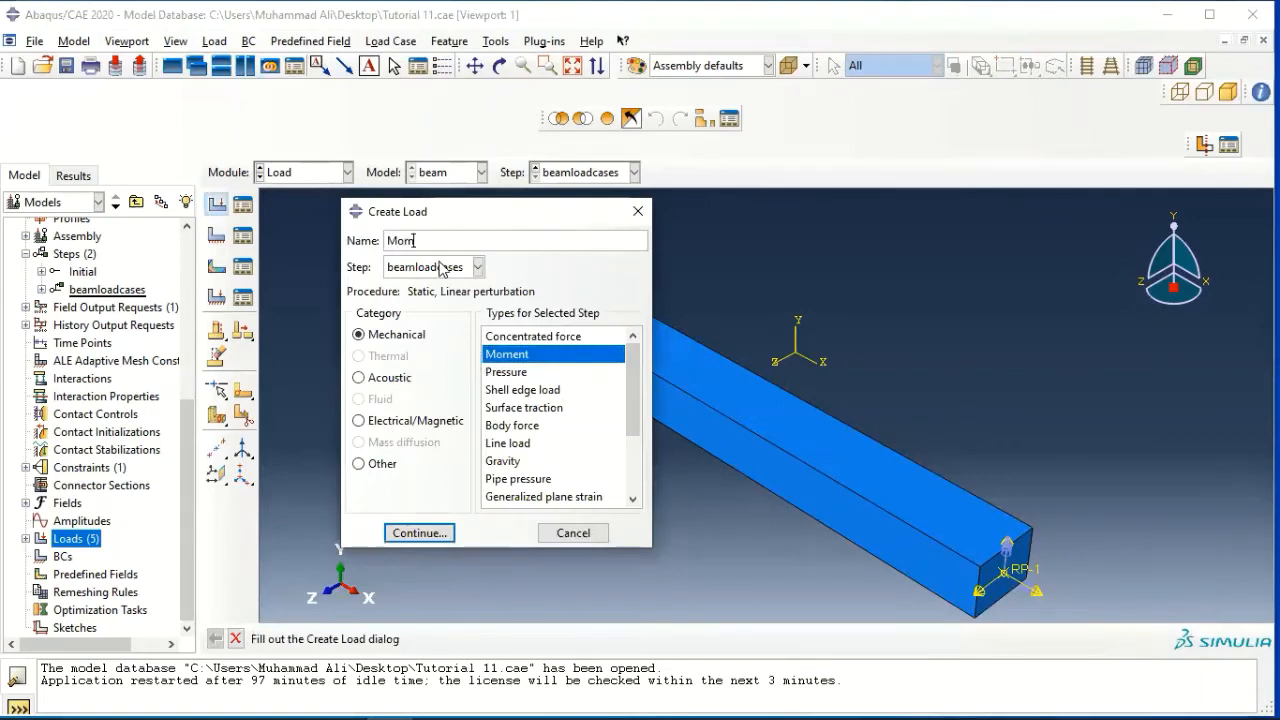
{"action": "type", "text": "ent-2"}
{"action": "left_click", "coordinate": [420, 533]}
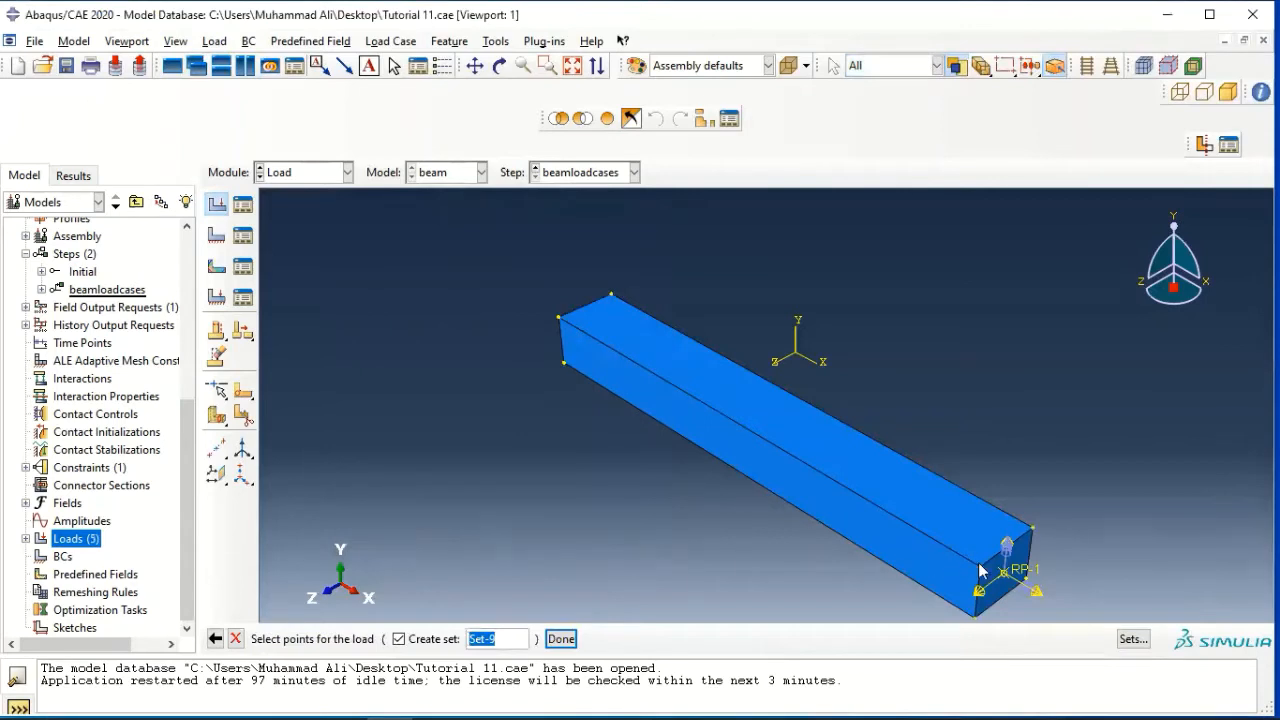
{"action": "left_click", "coordinate": [1008, 576]}
{"action": "left_click", "coordinate": [561, 638]}
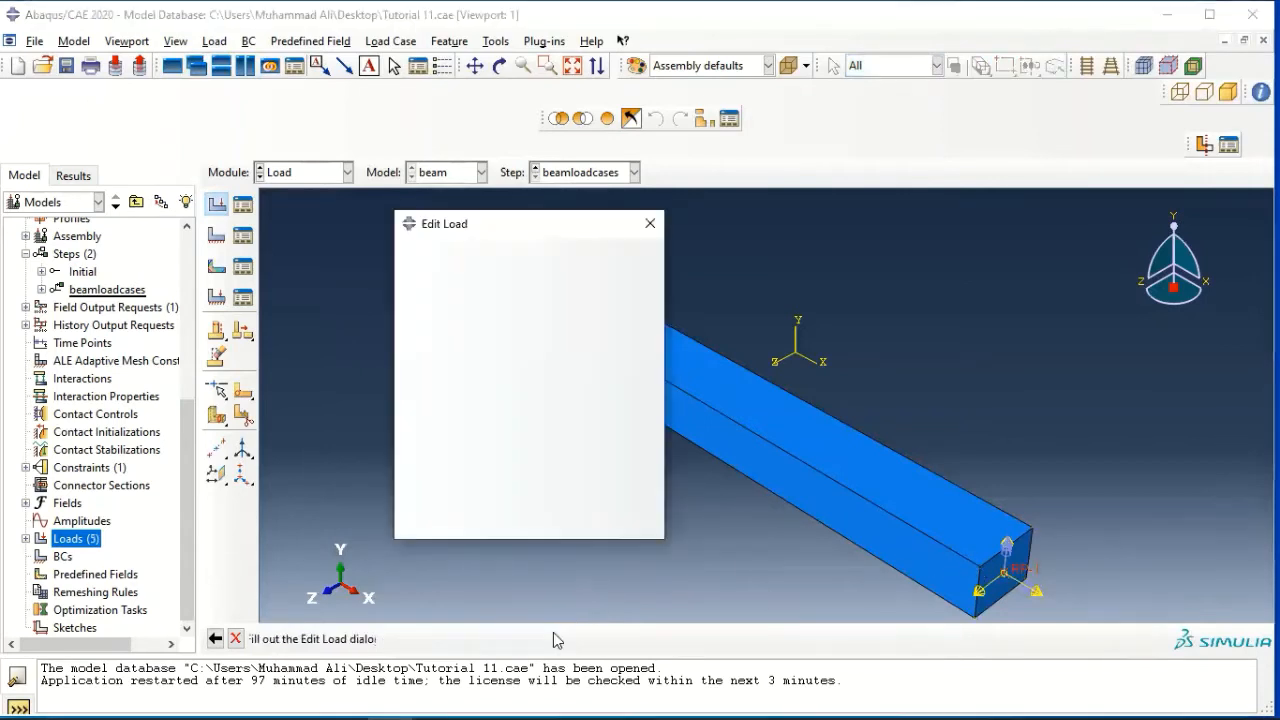
{"action": "type", "text": "1"}
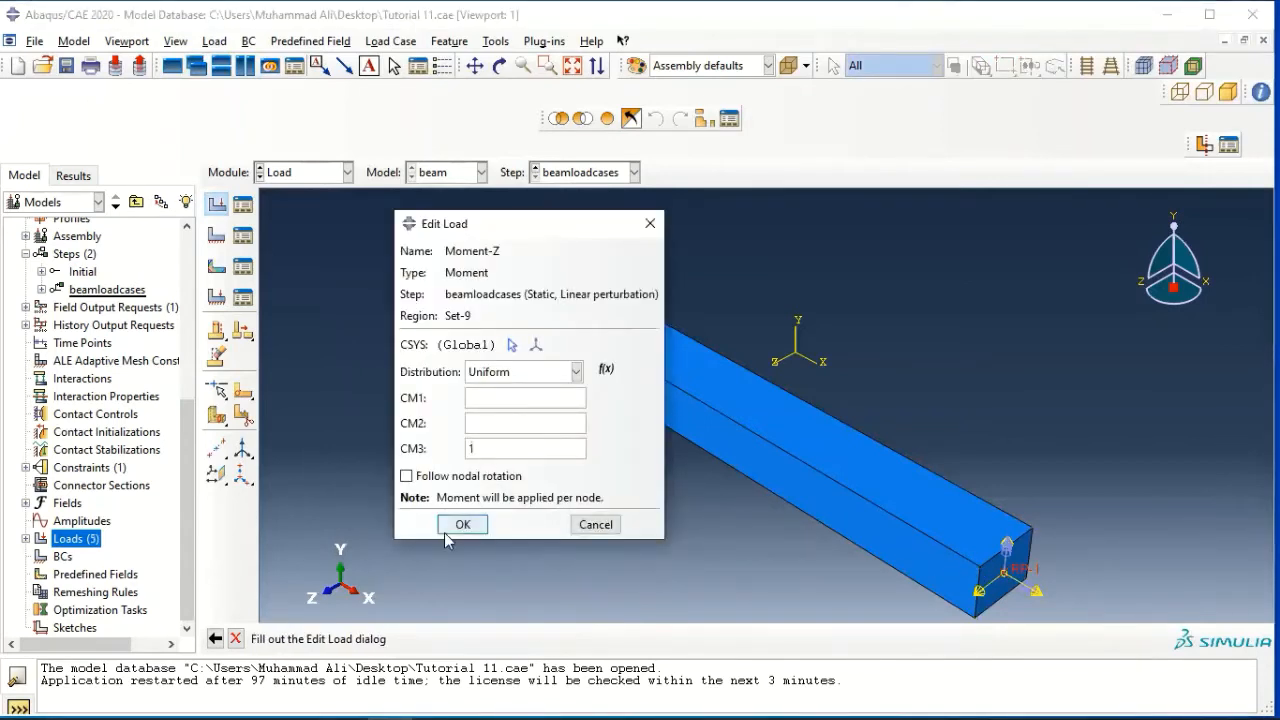
{"action": "left_click", "coordinate": [456, 524]}
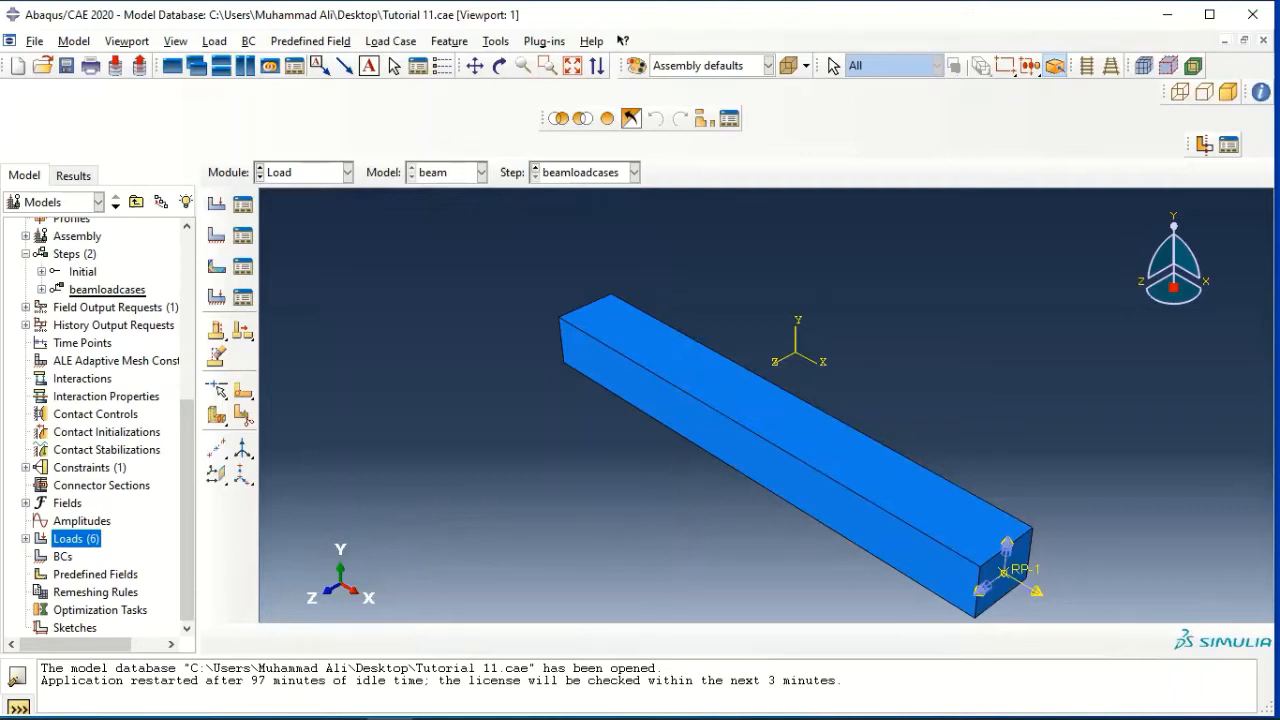
Start a new load case named "LC-Force-X" in the beamloadcases step
{"action": "scroll", "coordinate": [100, 420], "scroll_direction": "up", "scroll_amount": 2}
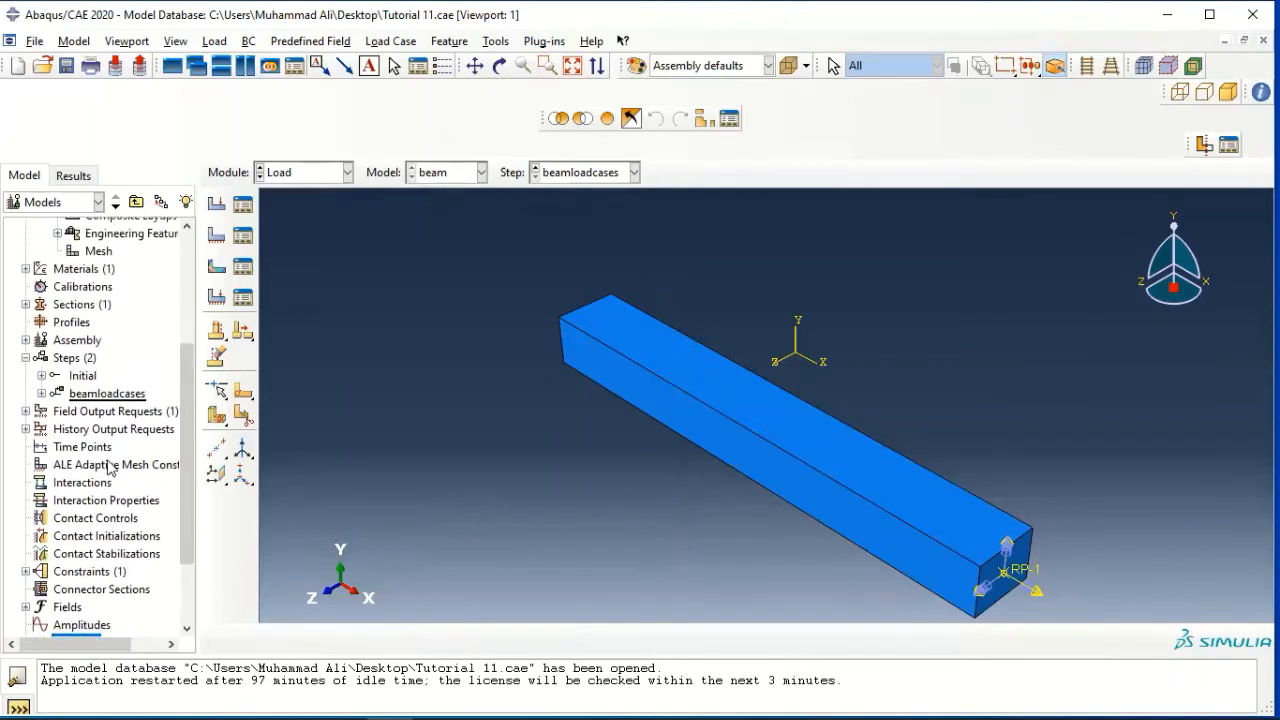
{"action": "double_click", "coordinate": [88, 397]}
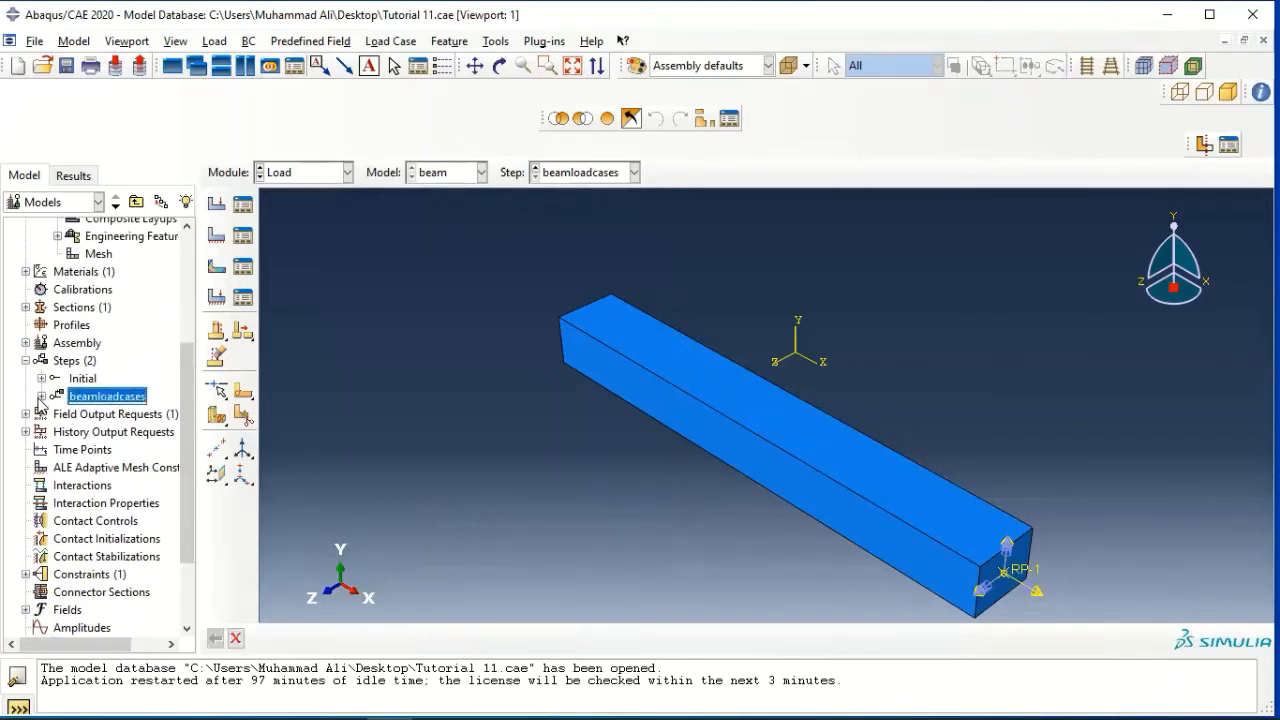
{"action": "left_click", "coordinate": [41, 397]}
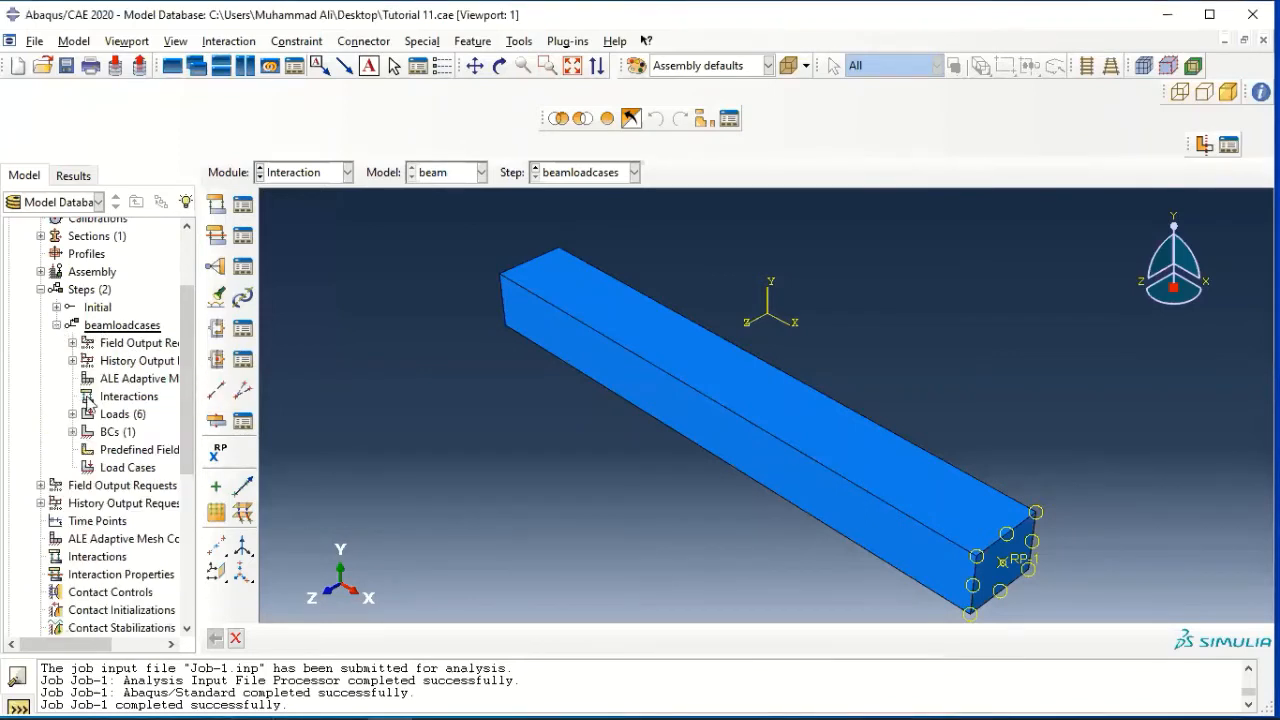
{"action": "left_click", "coordinate": [57, 325]}
{"action": "double_click", "coordinate": [128, 468]}
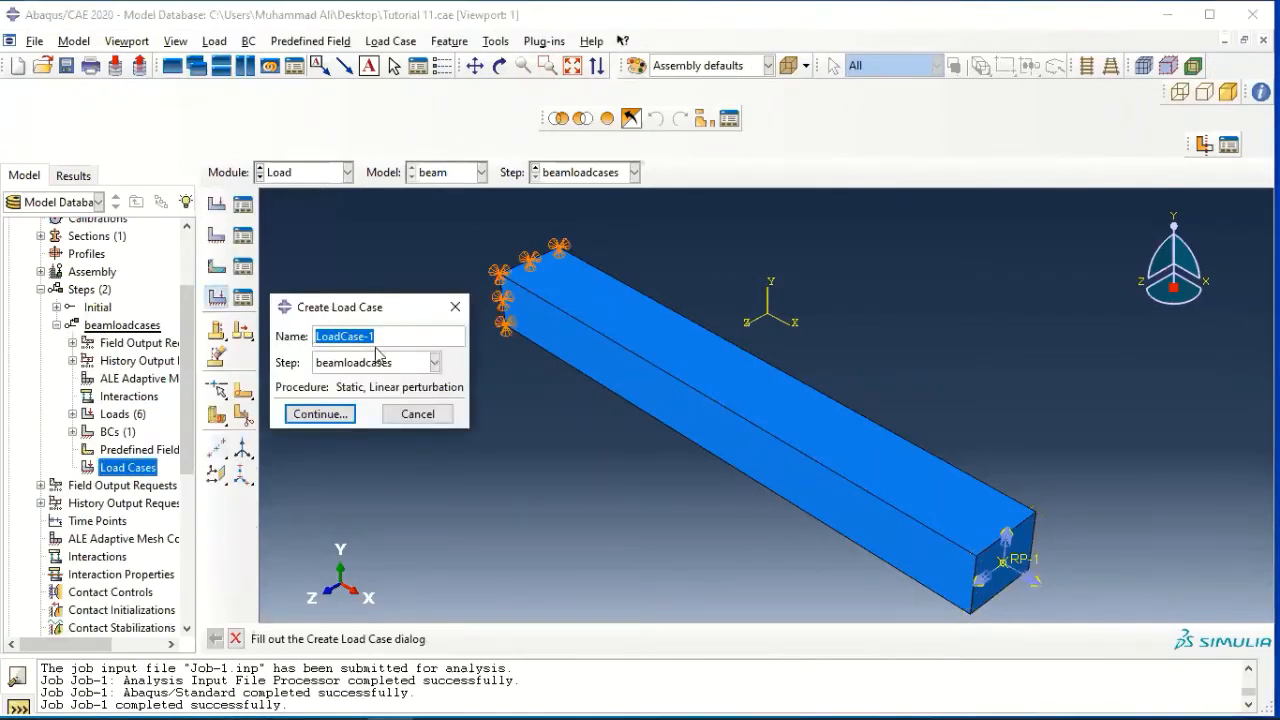
{"action": "left_click", "coordinate": [384, 342]}
{"action": "left_click_drag", "start_coordinate": [384, 342], "coordinate": [305, 352]}
{"action": "type", "text": "LC-Force-X"}
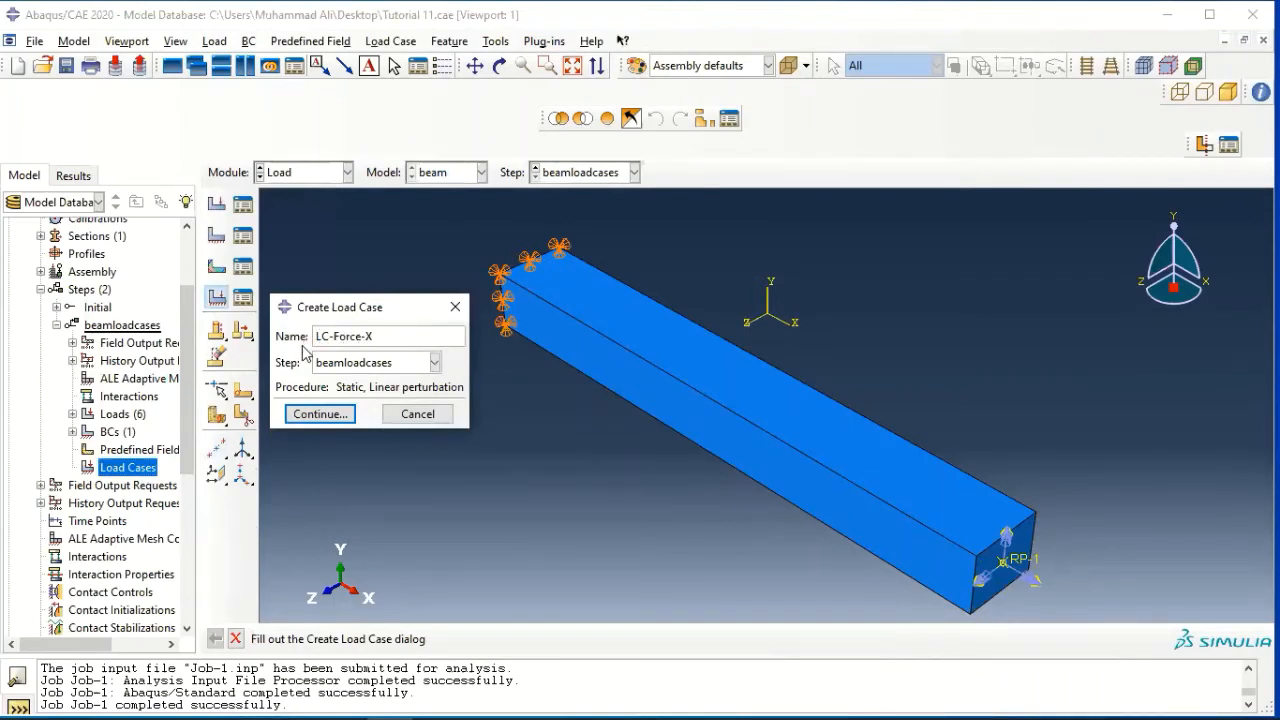
{"action": "left_click_drag", "start_coordinate": [378, 337], "coordinate": [282, 312]}
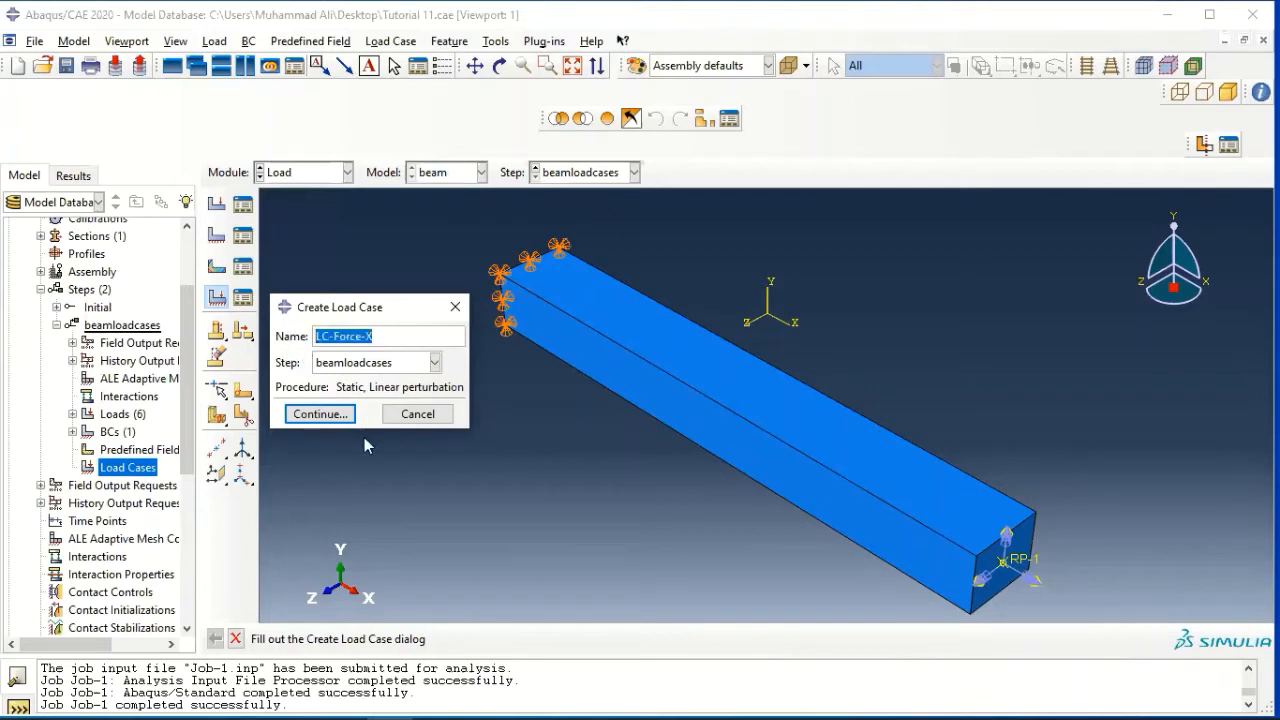
{"action": "left_click", "coordinate": [318, 414]}
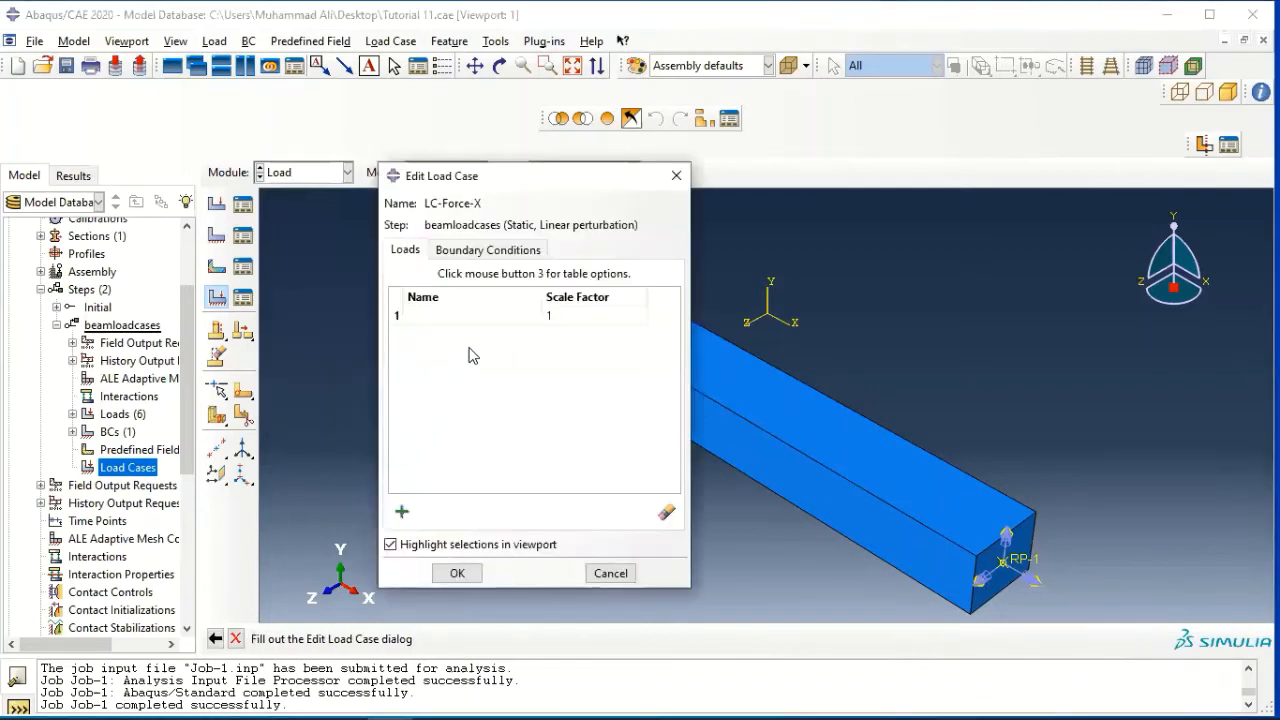
Add the Force-X load with a scale factor of 1 to the LC-Force-X load case and save it
{"action": "left_click", "coordinate": [401, 513]}
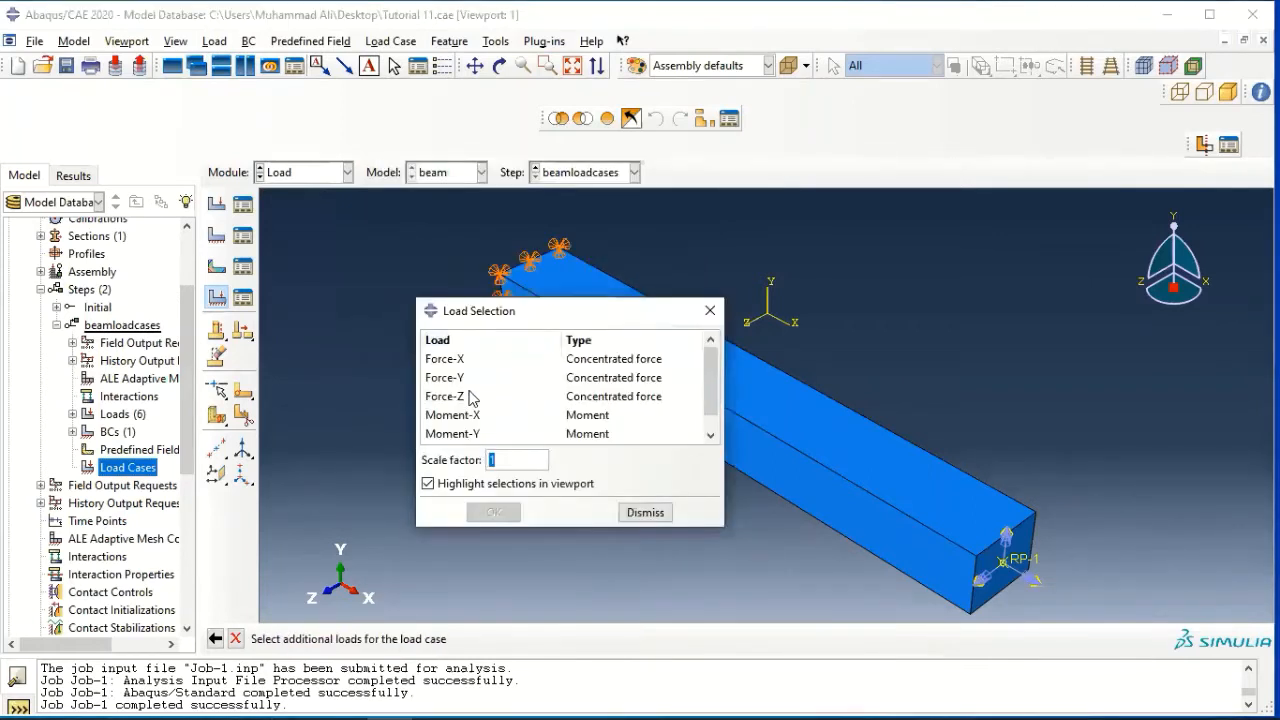
{"action": "scroll", "coordinate": [470, 410], "scroll_direction": "down", "scroll_amount": 1}
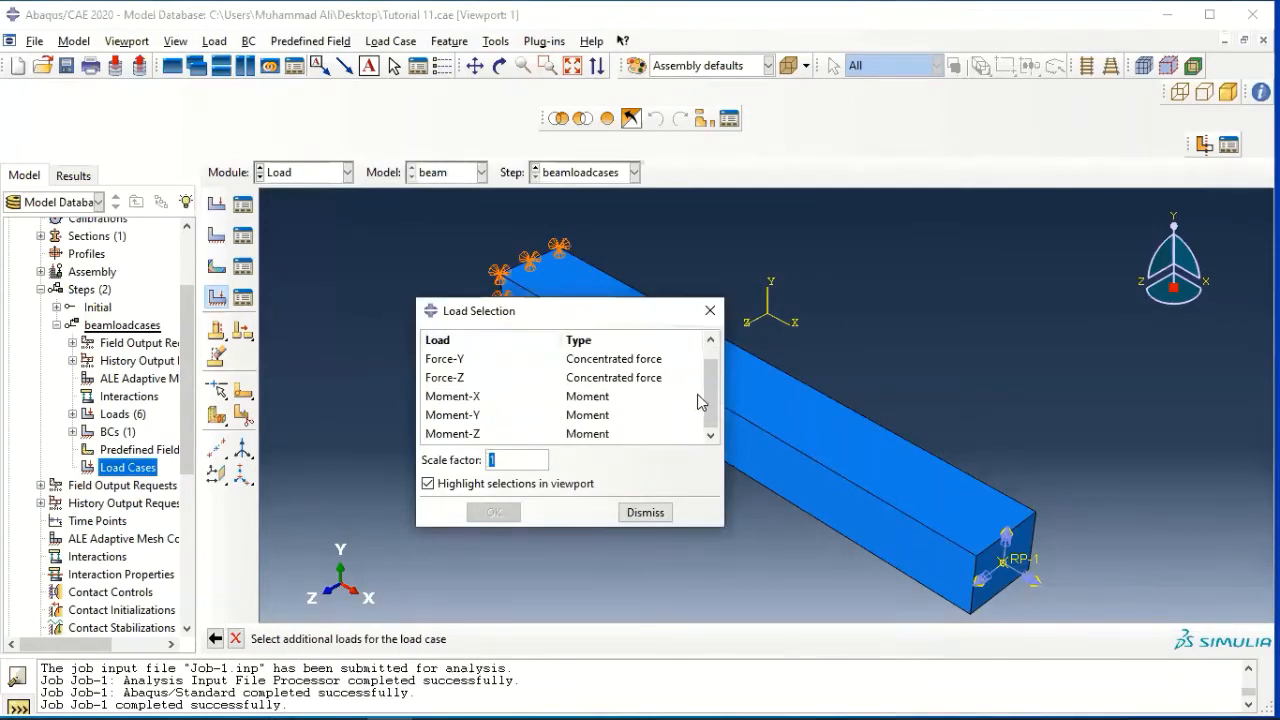
{"action": "left_click_drag", "start_coordinate": [706, 390], "coordinate": [709, 362]}
{"action": "left_click", "coordinate": [446, 362]}
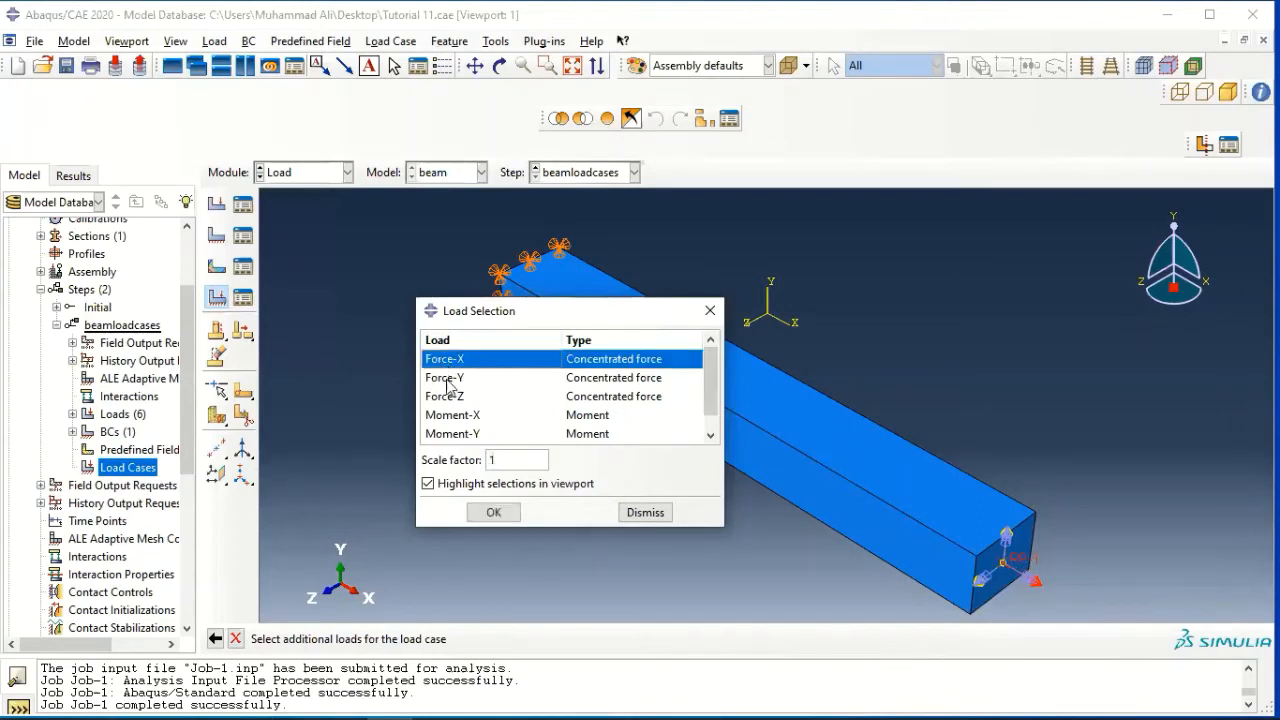
{"action": "left_click", "coordinate": [496, 513]}
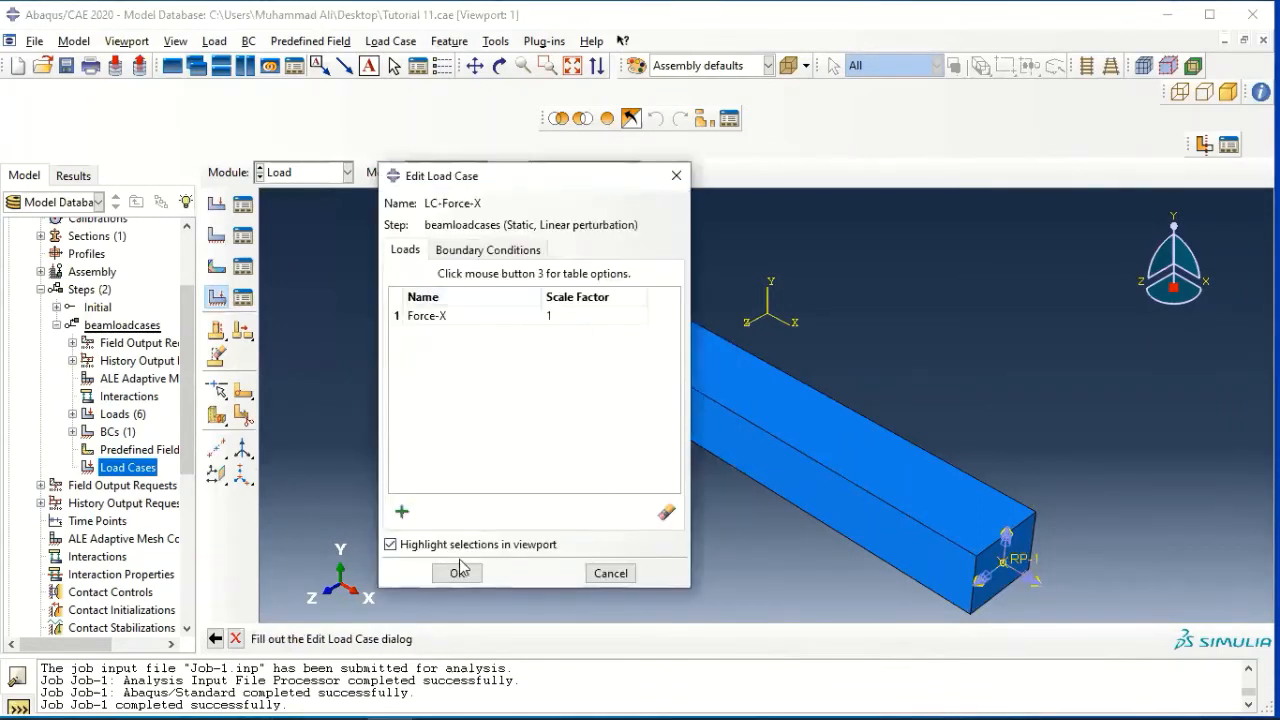
{"action": "left_click", "coordinate": [457, 574]}
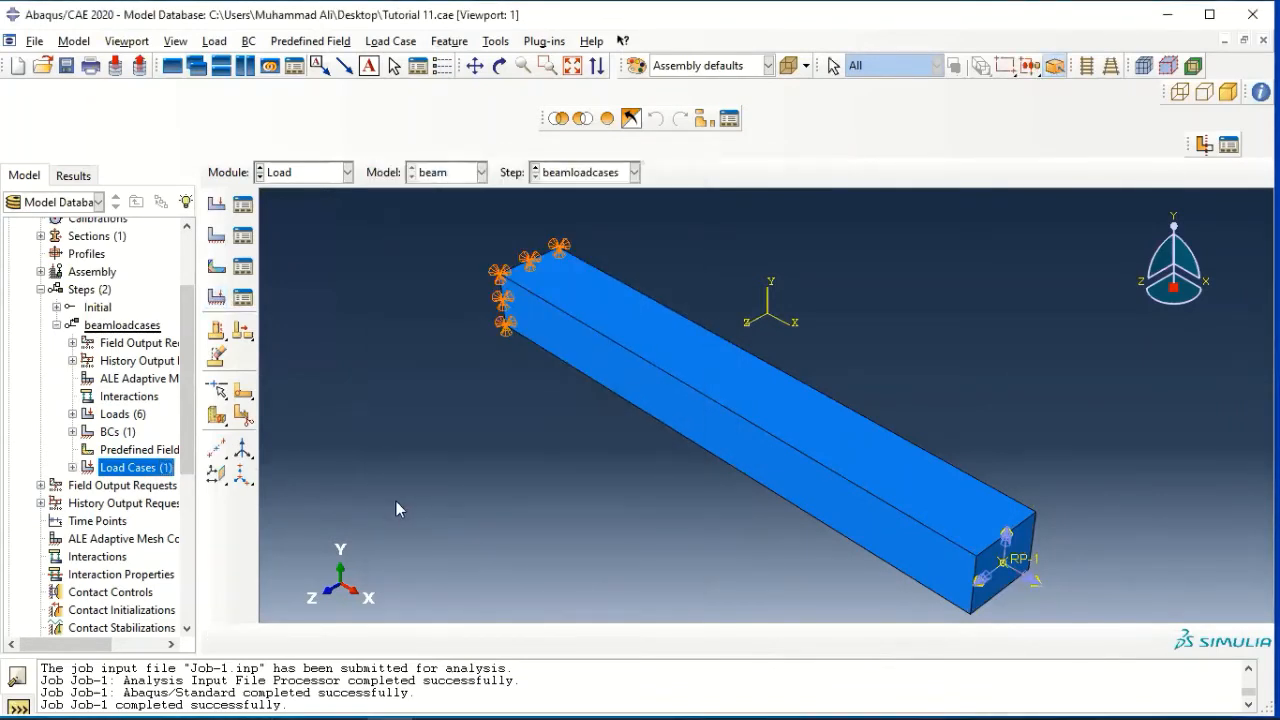
Copy the LC-Force-X load case to a new load case named "LC-Force-Y"
{"action": "left_click", "coordinate": [72, 467]}
{"action": "right_click", "coordinate": [110, 484]}
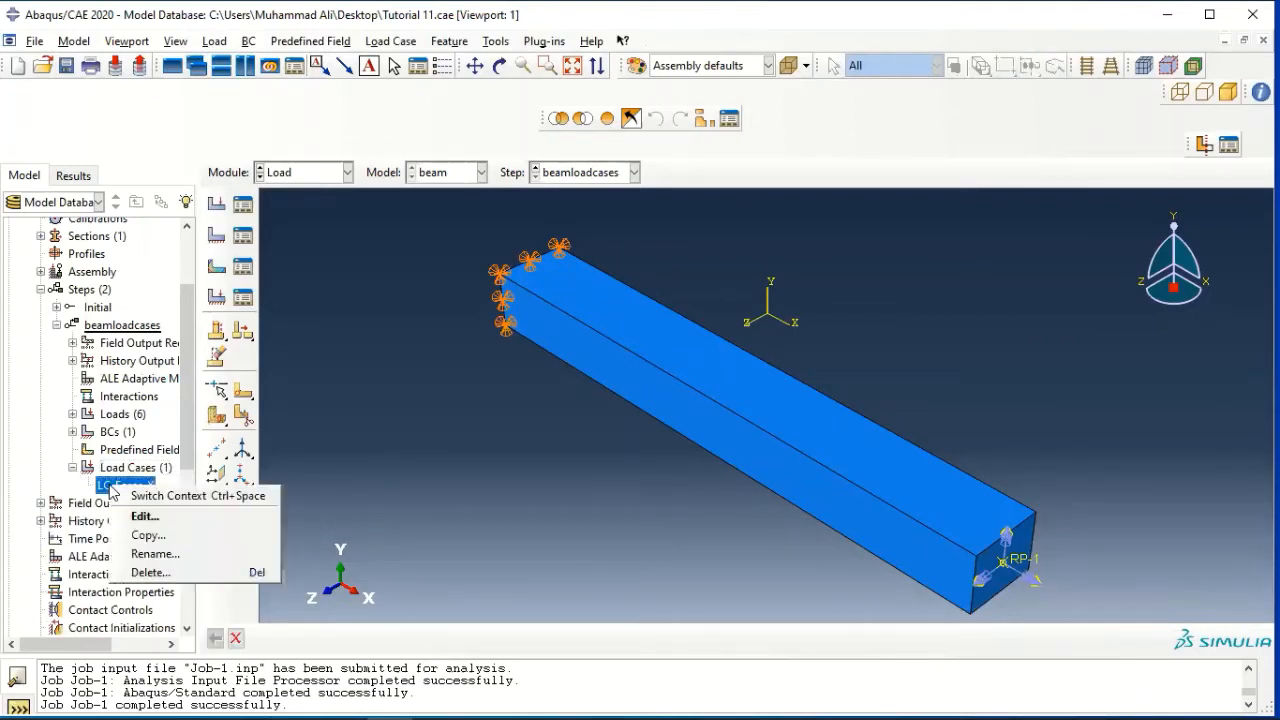
{"action": "left_click", "coordinate": [155, 542]}
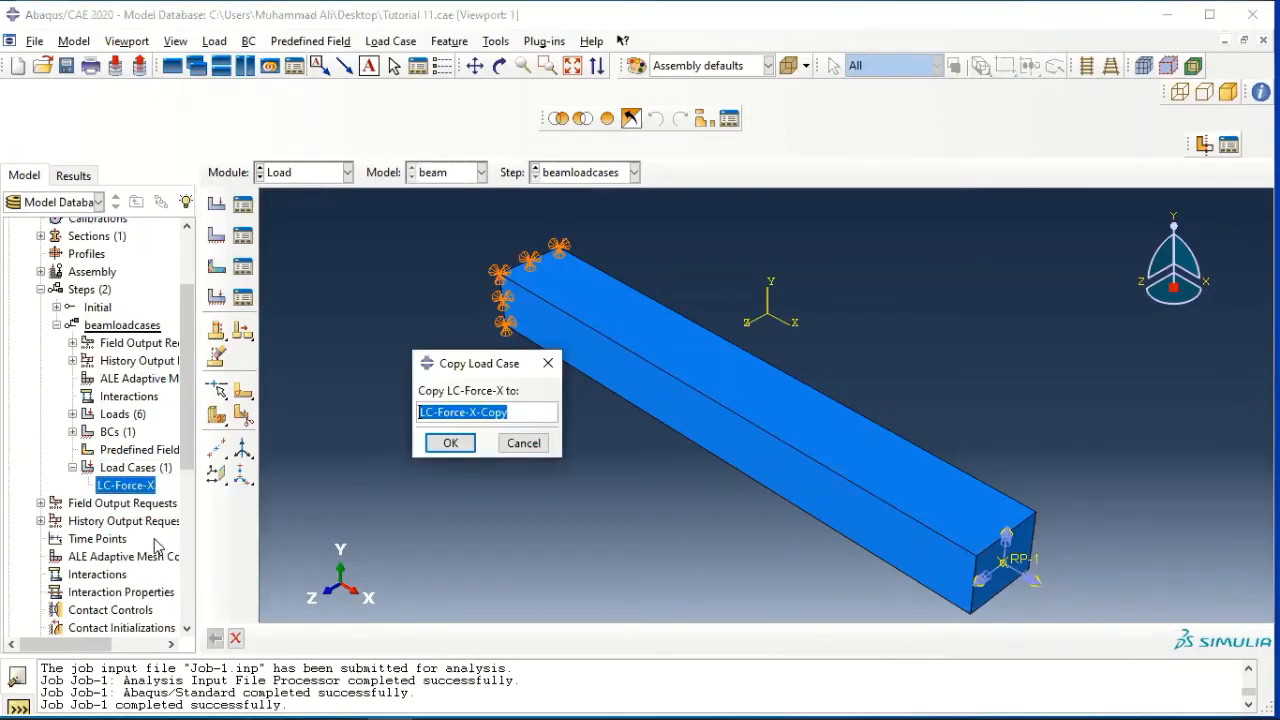
{"action": "left_click", "coordinate": [501, 418]}
{"action": "key", "text": "BackSpace"}
{"action": "key", "text": "BackSpace"}
{"action": "key", "text": "BackSpace"}
{"action": "key", "text": "BackSpace"}
{"action": "key", "text": "BackSpace"}
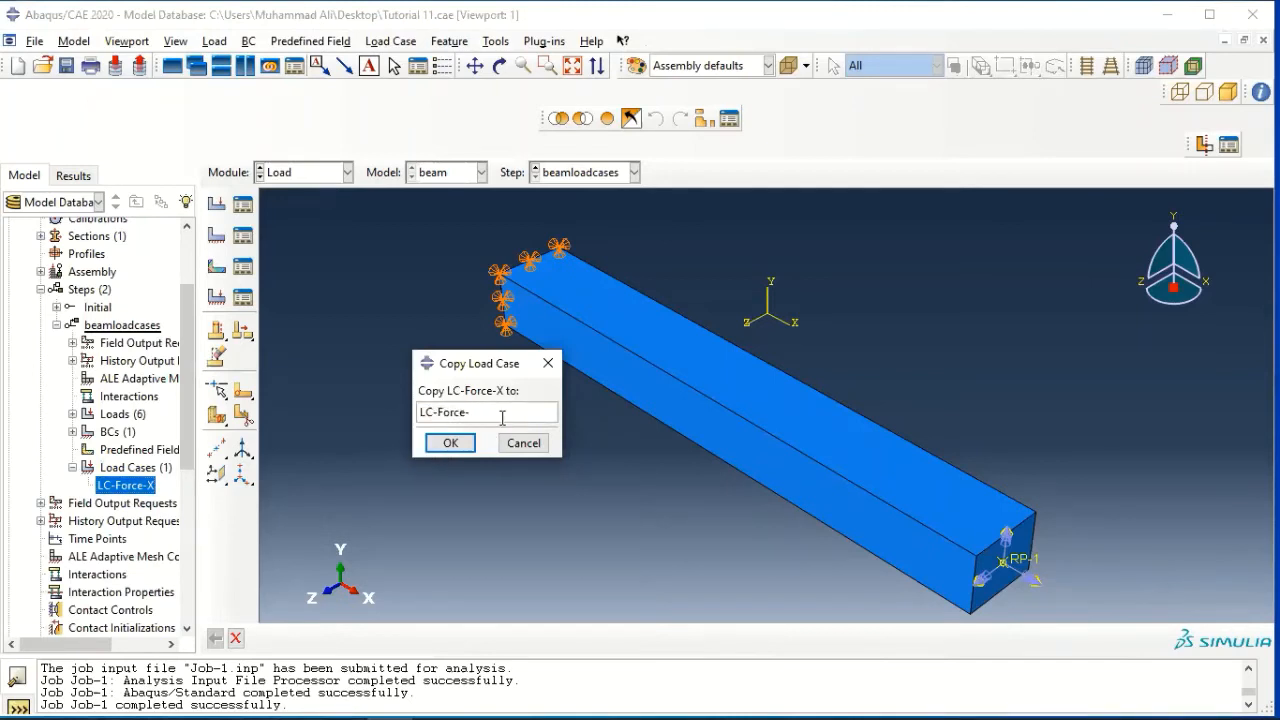
{"action": "type", "text": "Y"}
{"action": "left_click", "coordinate": [450, 443]}
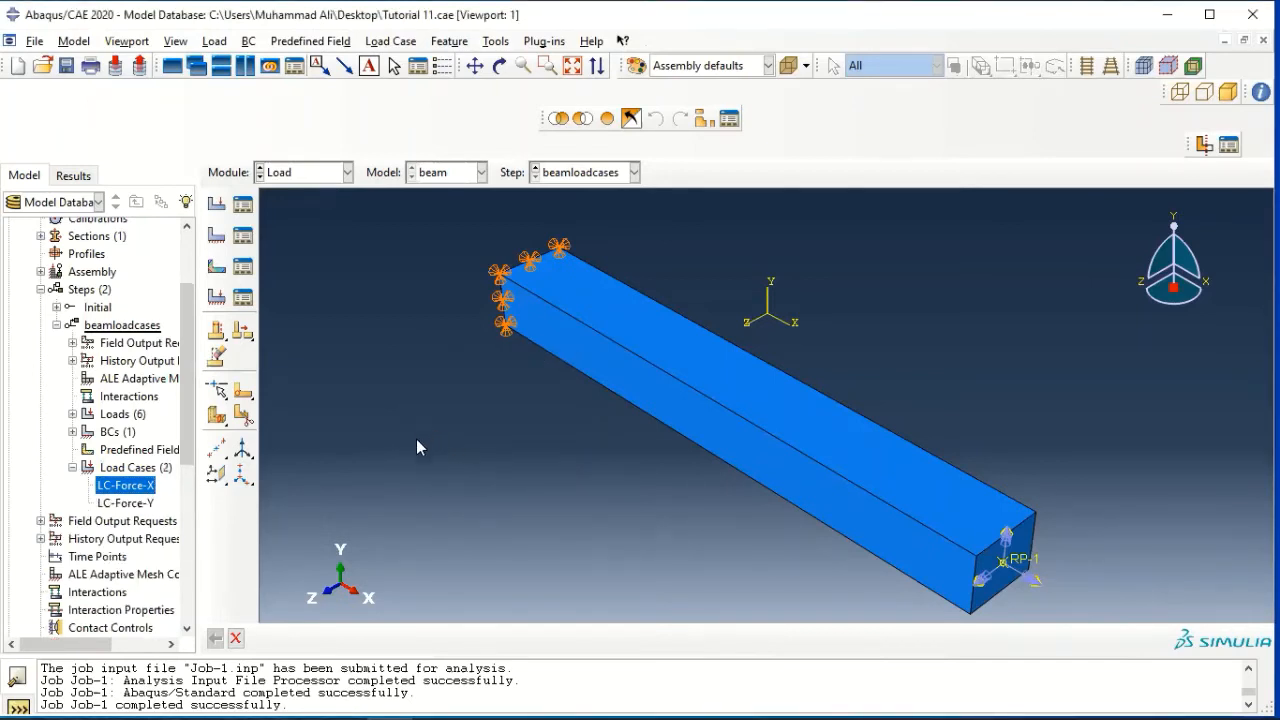
Replace the Force-X load in the LC-Force-Y load case with Force-Y at a scale factor of 1
{"action": "right_click", "coordinate": [140, 503]}
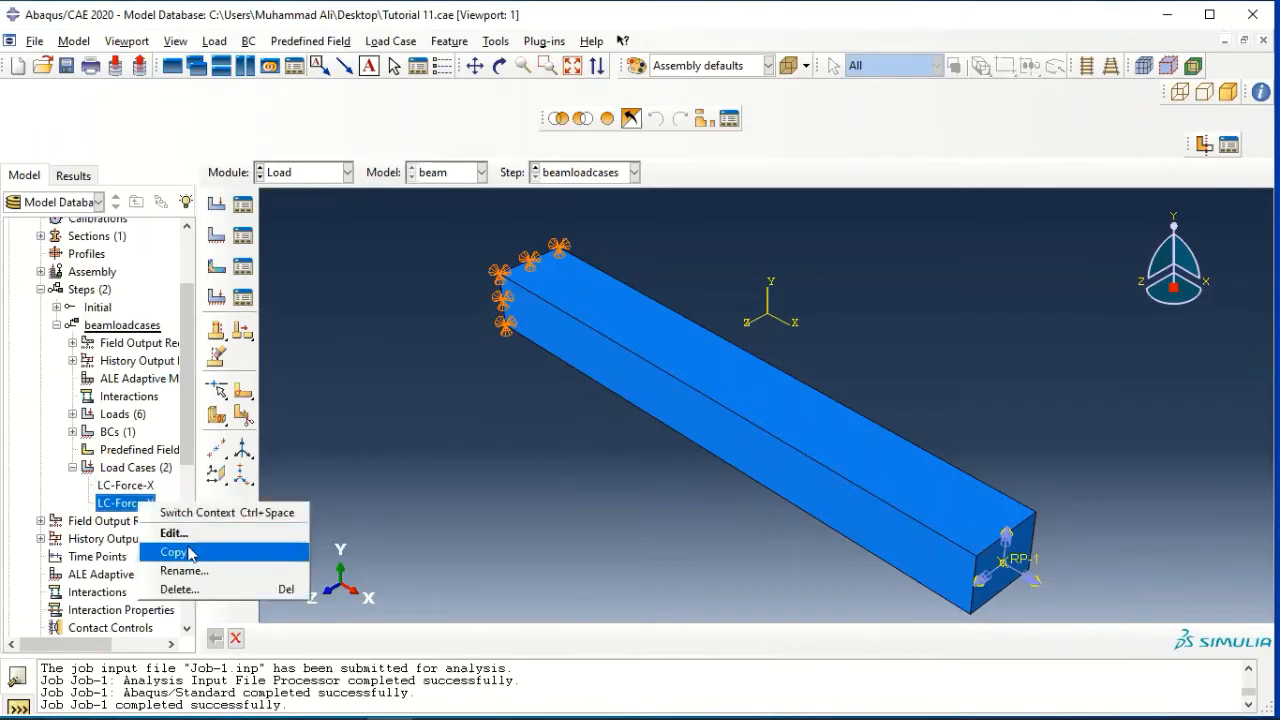
{"action": "left_click", "coordinate": [190, 546]}
{"action": "left_click", "coordinate": [468, 316]}
{"action": "left_click", "coordinate": [554, 318]}
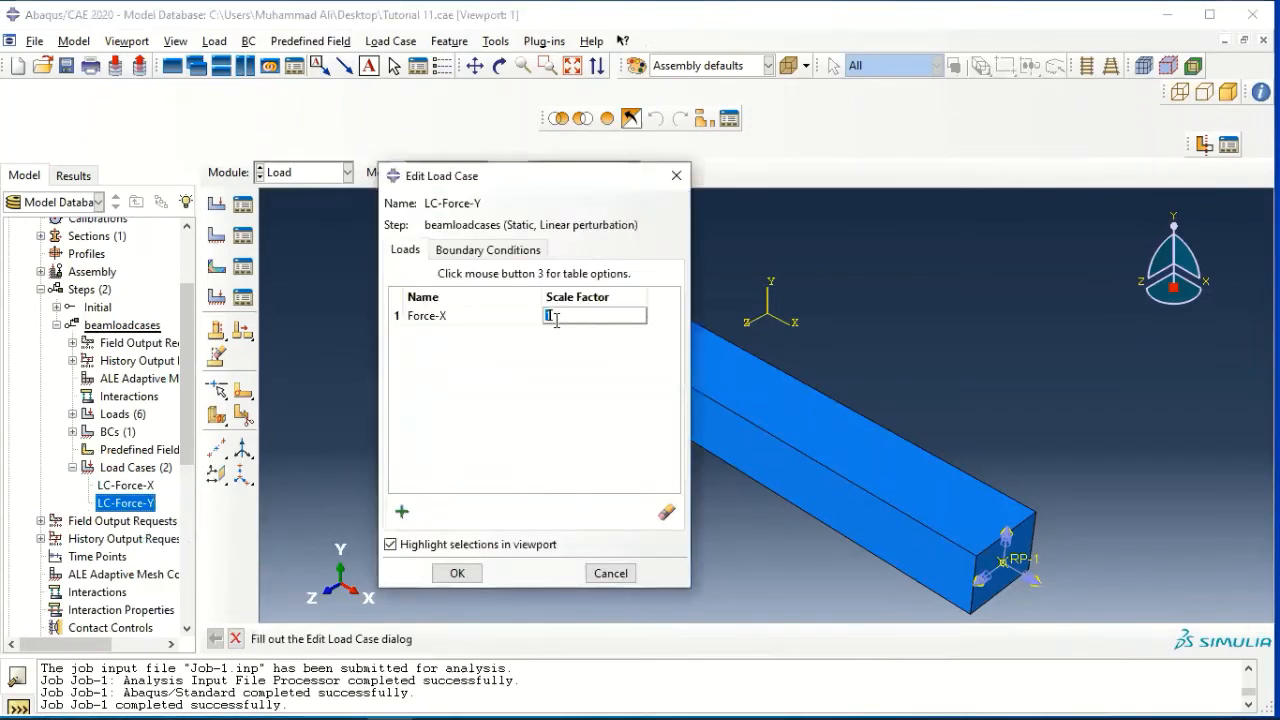
{"action": "left_click", "coordinate": [475, 321]}
{"action": "left_click", "coordinate": [666, 512]}
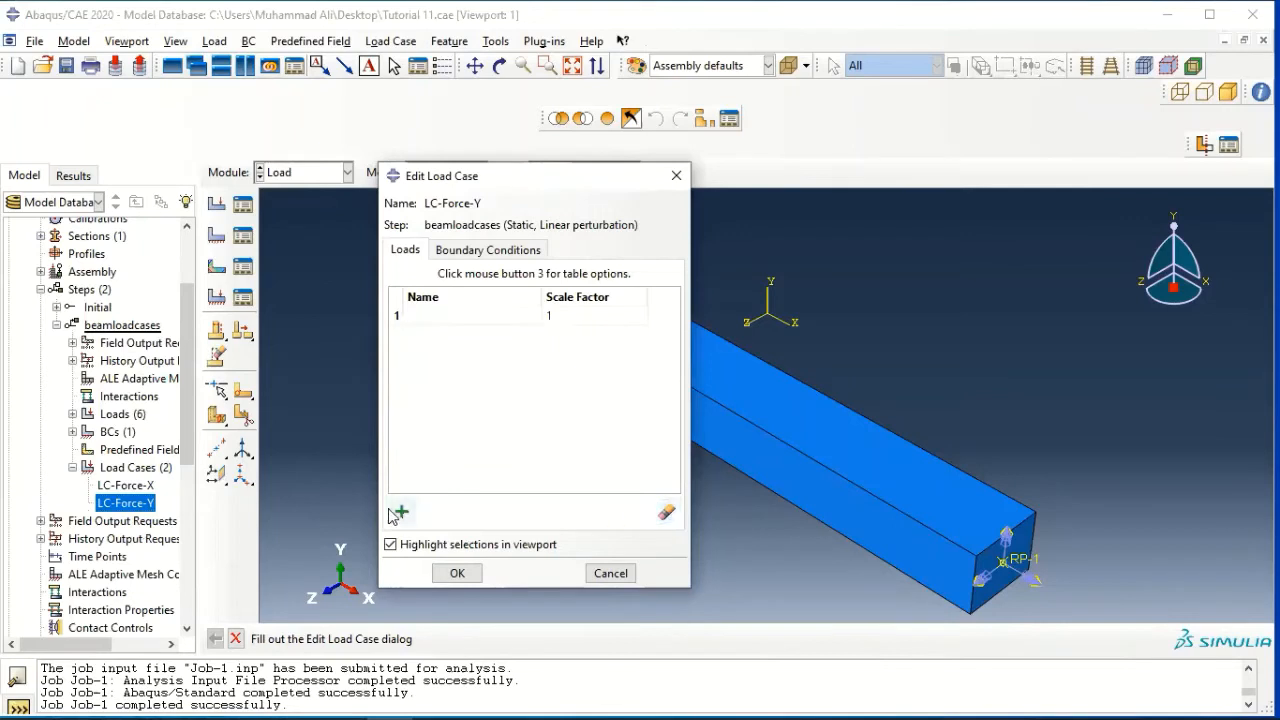
{"action": "left_click", "coordinate": [399, 514]}
{"action": "left_click", "coordinate": [451, 379]}
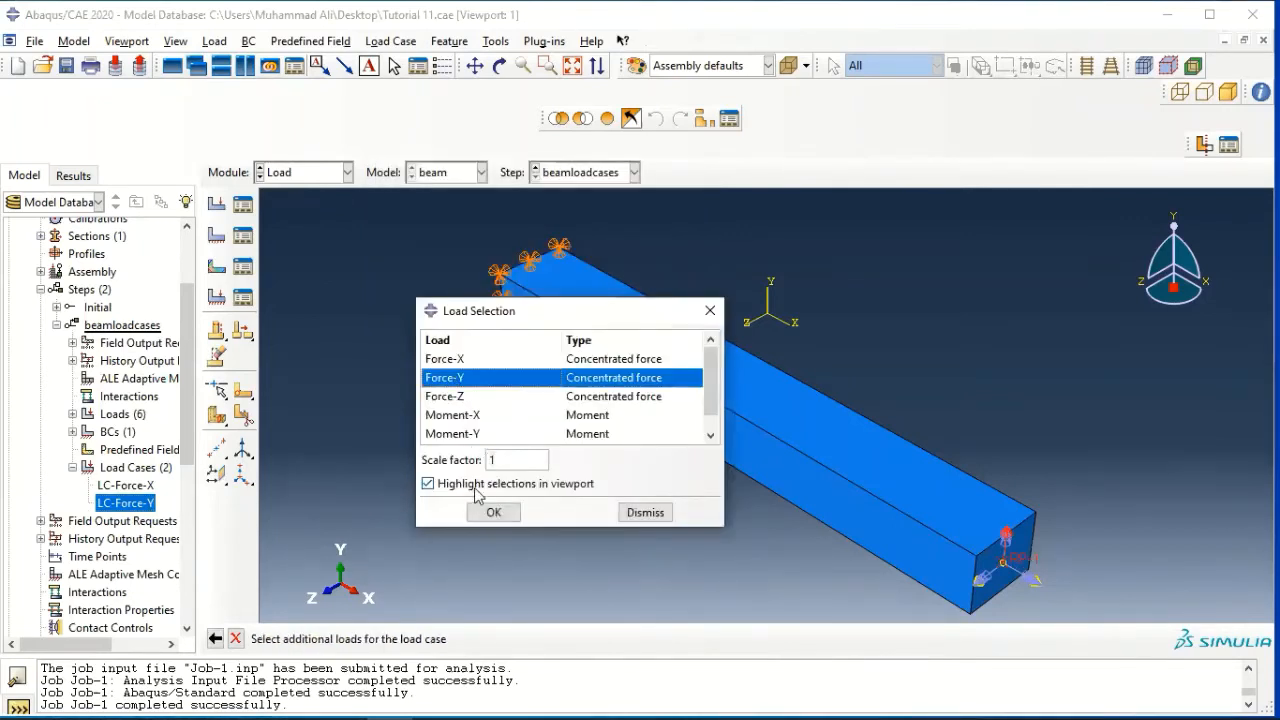
{"action": "left_click", "coordinate": [488, 512]}
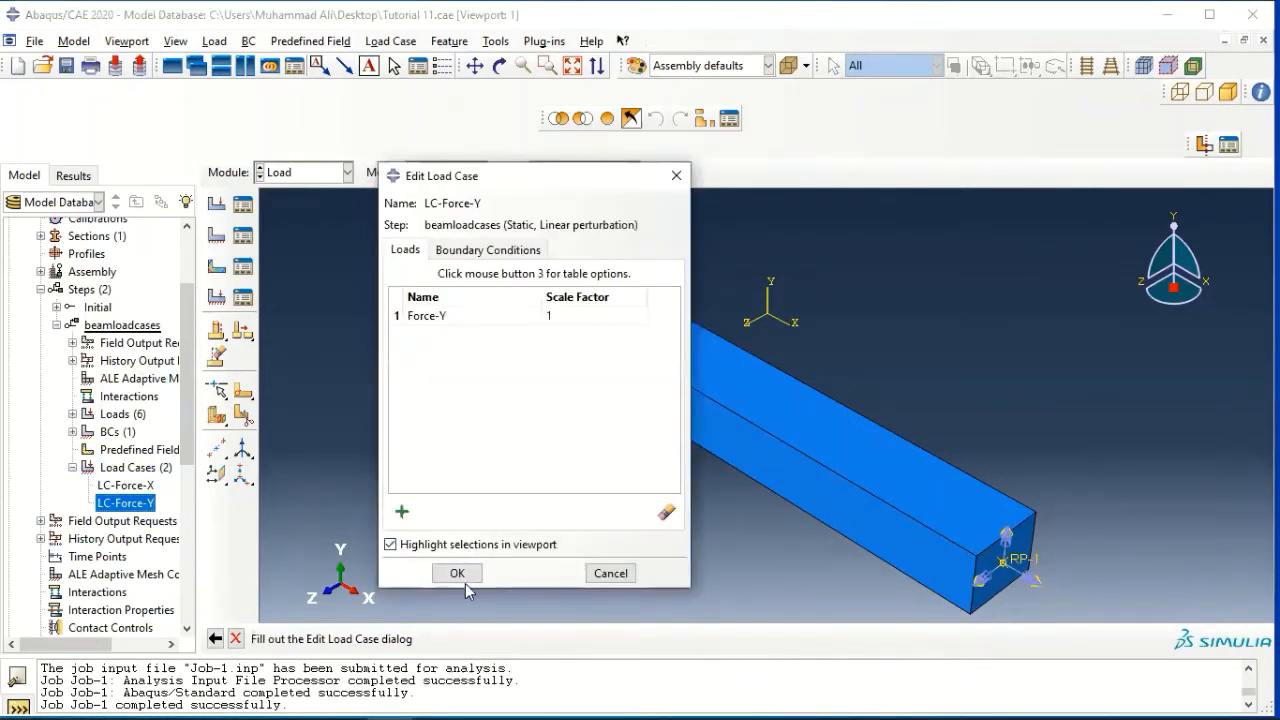
{"action": "left_click", "coordinate": [455, 573]}
Copy the LC-Force-Y load case to a new load case named "LC-Force-Z"
{"action": "right_click", "coordinate": [147, 505]}
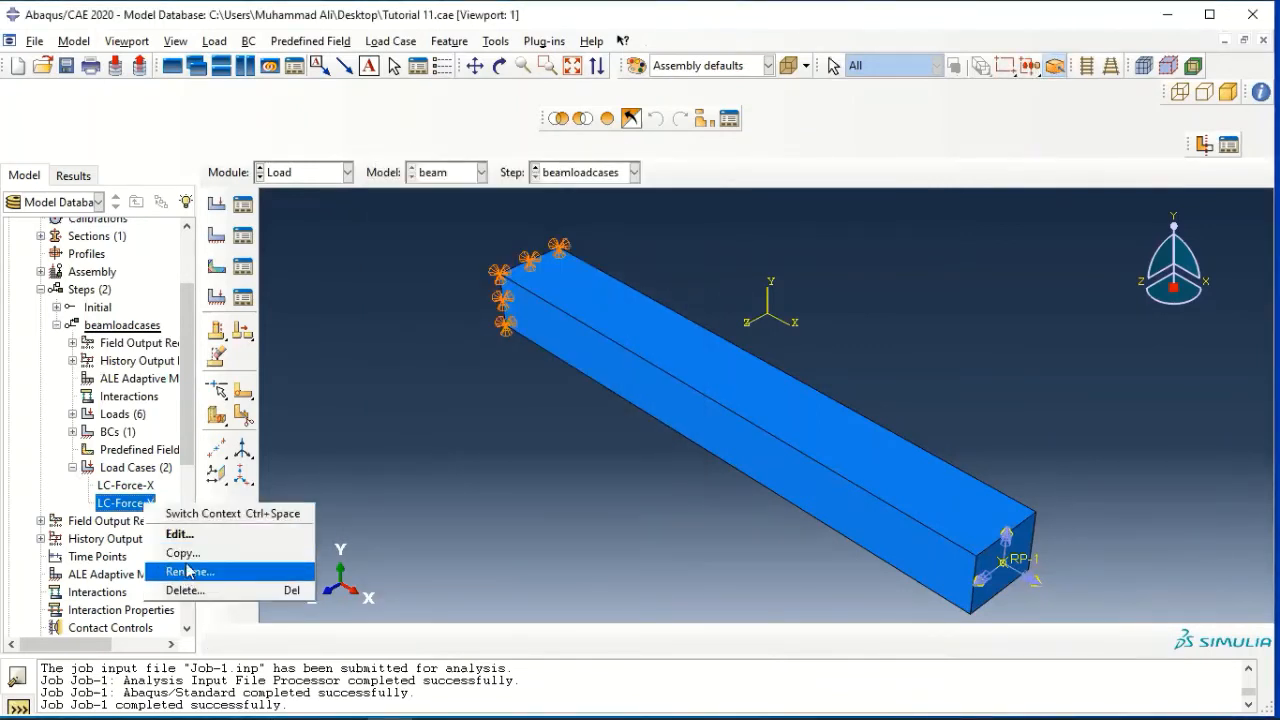
{"action": "left_click", "coordinate": [185, 553]}
{"action": "type", "text": "LC-Force-X"}
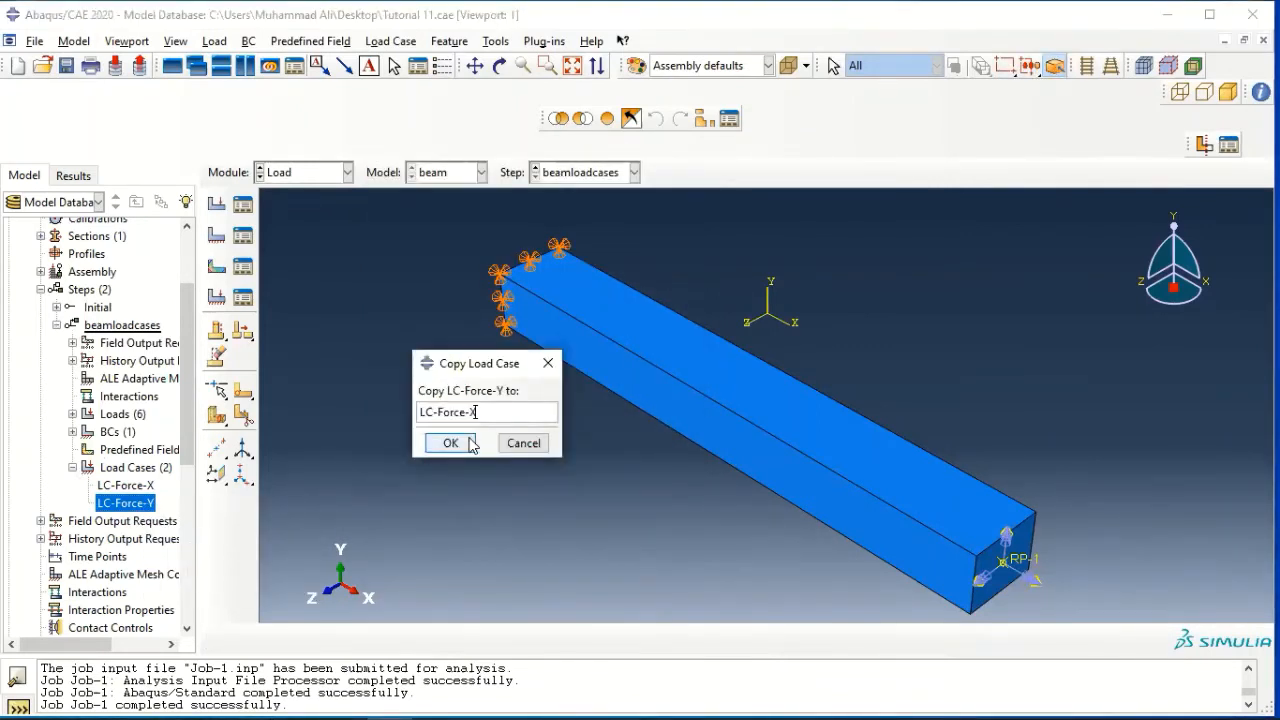
{"action": "type", "text": "Z"}
{"action": "left_click", "coordinate": [448, 444]}
Replace the Force-Y load in the LC-Force-Z load case with Force-Z at a scale factor of 1
{"action": "left_click", "coordinate": [118, 521]}
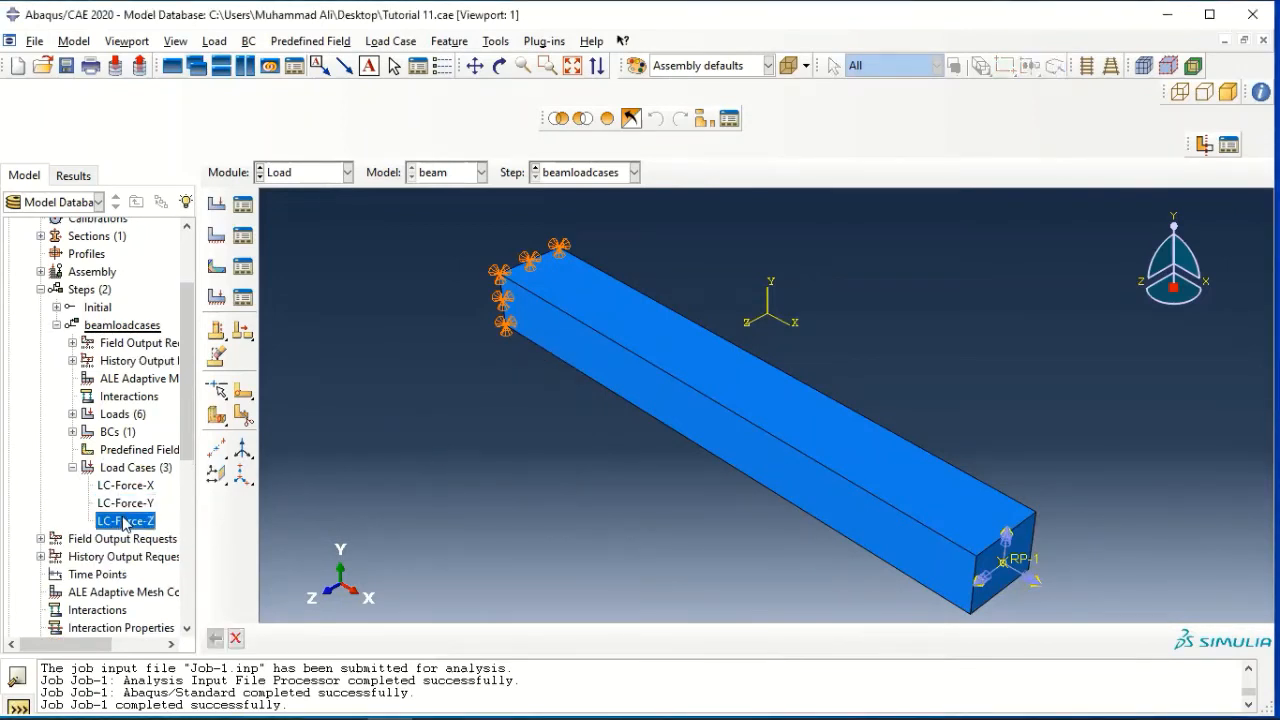
{"action": "right_click", "coordinate": [122, 518]}
{"action": "left_click", "coordinate": [190, 551]}
{"action": "double_click", "coordinate": [484, 314]}
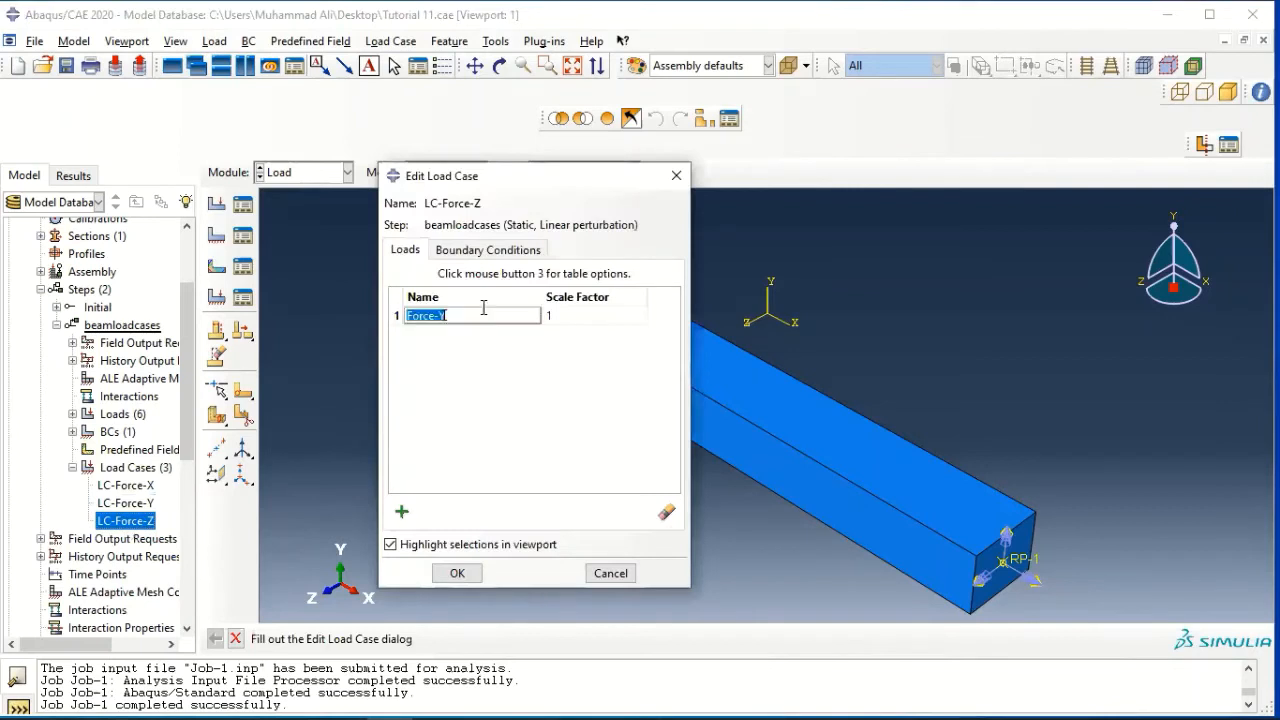
{"action": "left_click", "coordinate": [668, 514]}
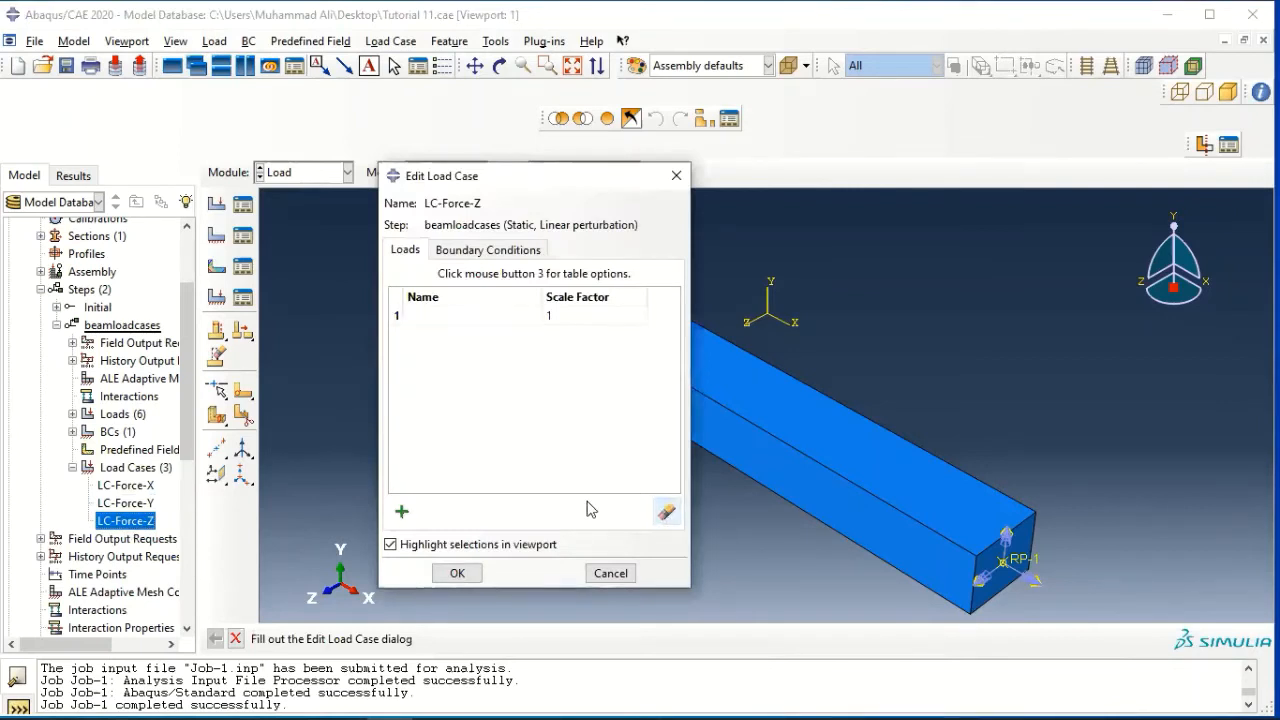
{"action": "left_click", "coordinate": [483, 396]}
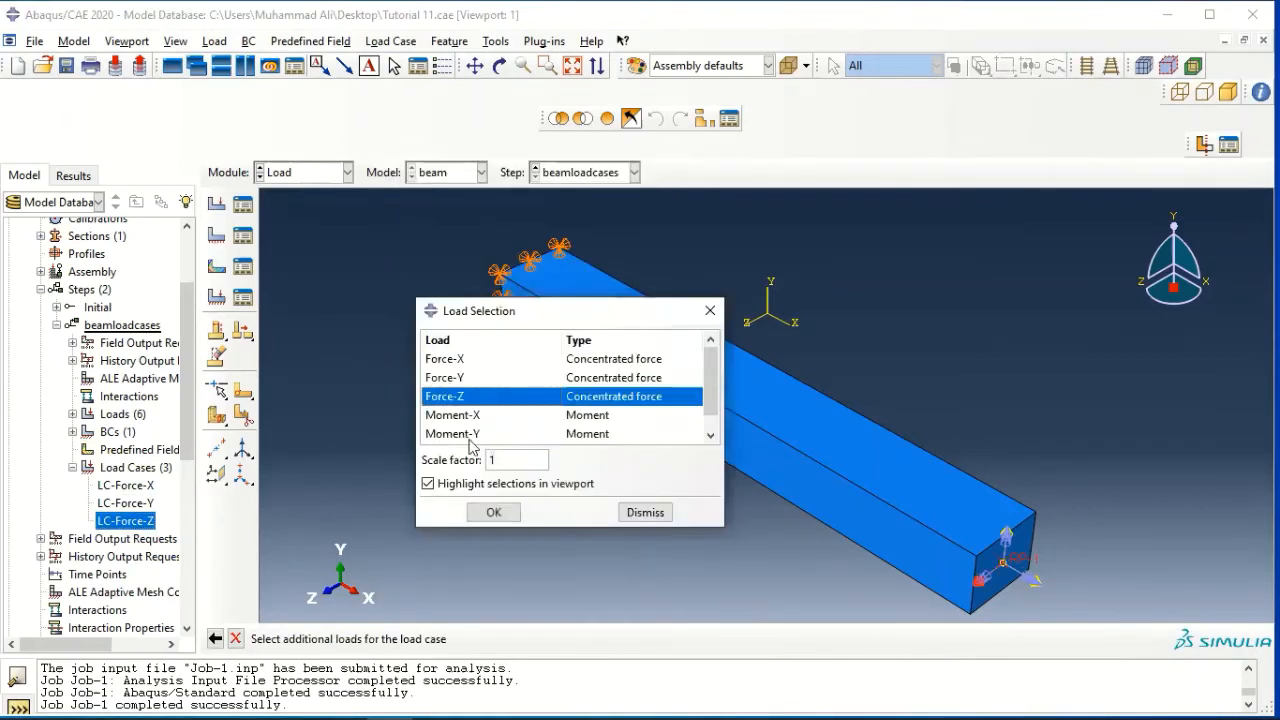
{"action": "left_click", "coordinate": [494, 512]}
{"action": "left_click", "coordinate": [457, 573]}
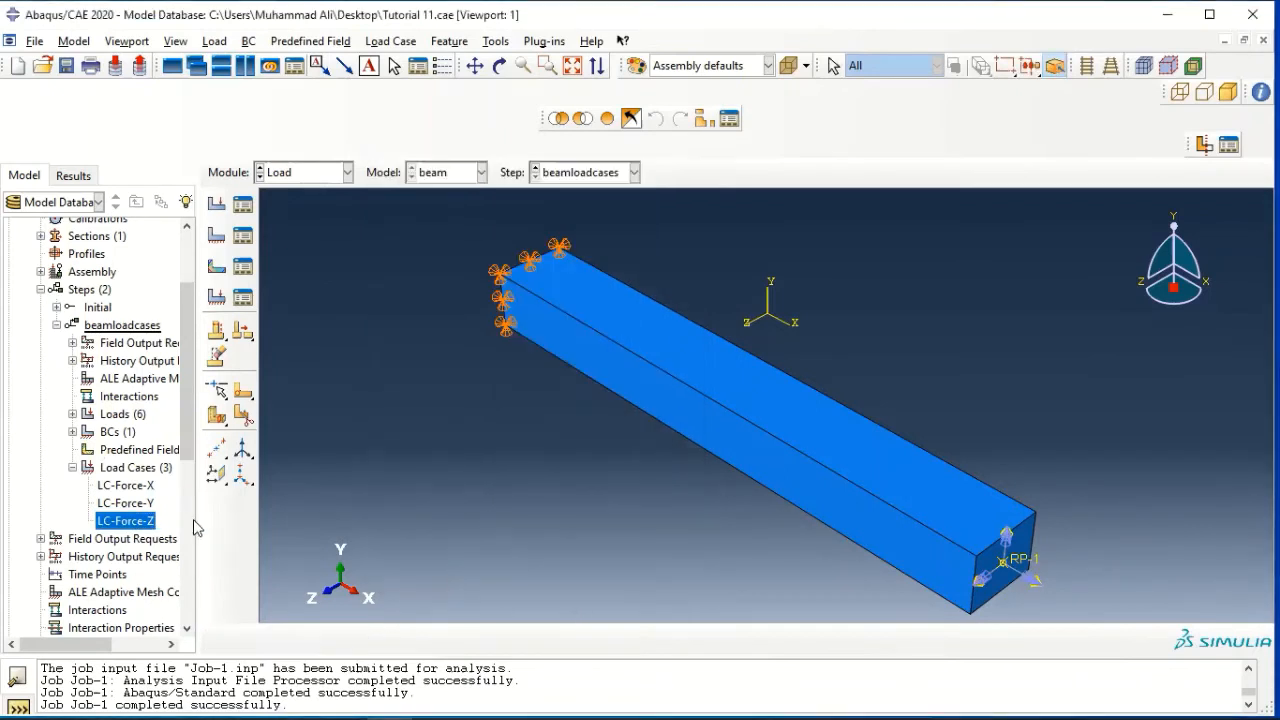
Copy the LC-Force-Z load case to a new load case named "LC-Moment-X"
{"action": "right_click", "coordinate": [125, 520]}
{"action": "left_click", "coordinate": [170, 572]}
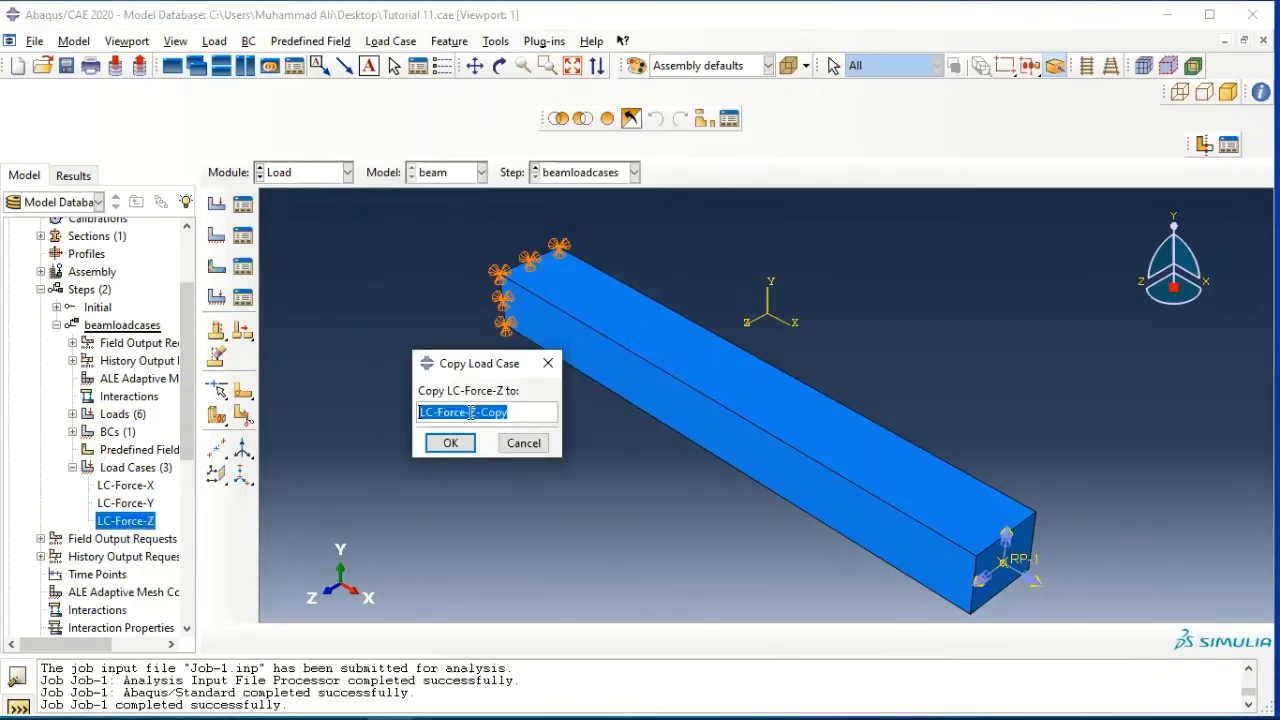
{"action": "left_click", "coordinate": [489, 413]}
{"action": "left_click_drag", "start_coordinate": [523, 412], "coordinate": [446, 420]}
{"action": "type", "text": "M"}
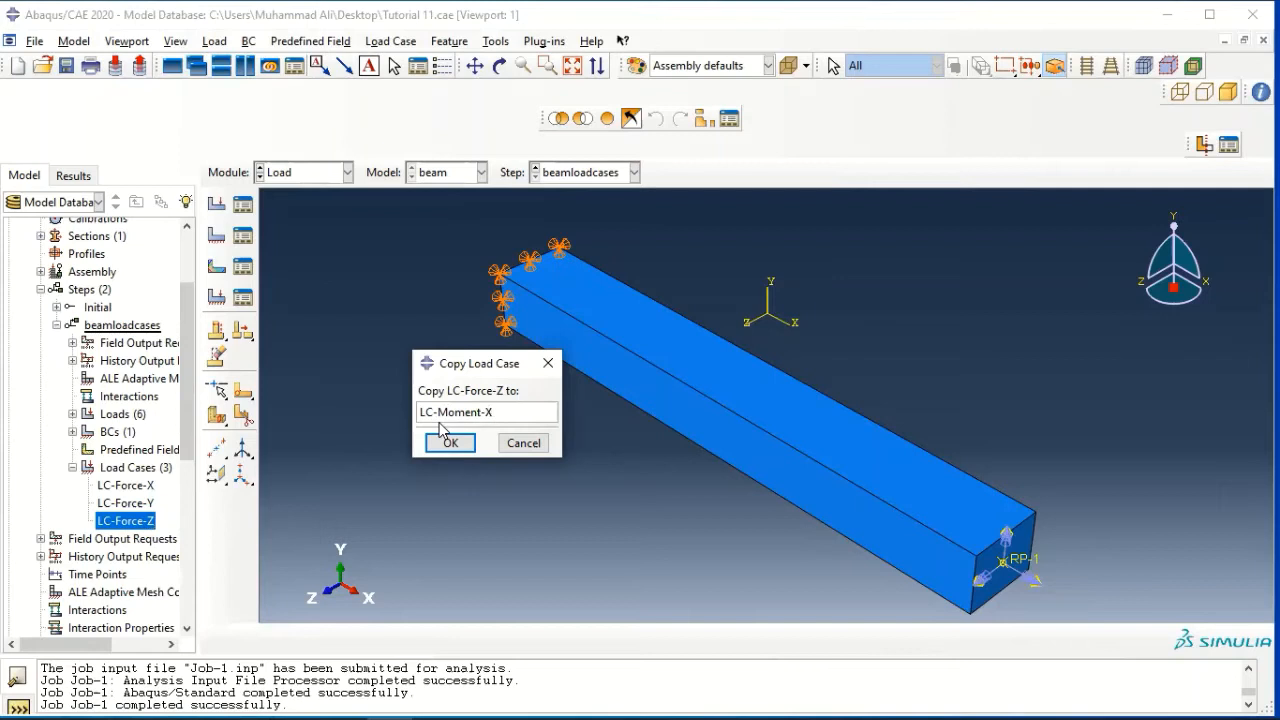
{"action": "type", "text": "oment-X"}
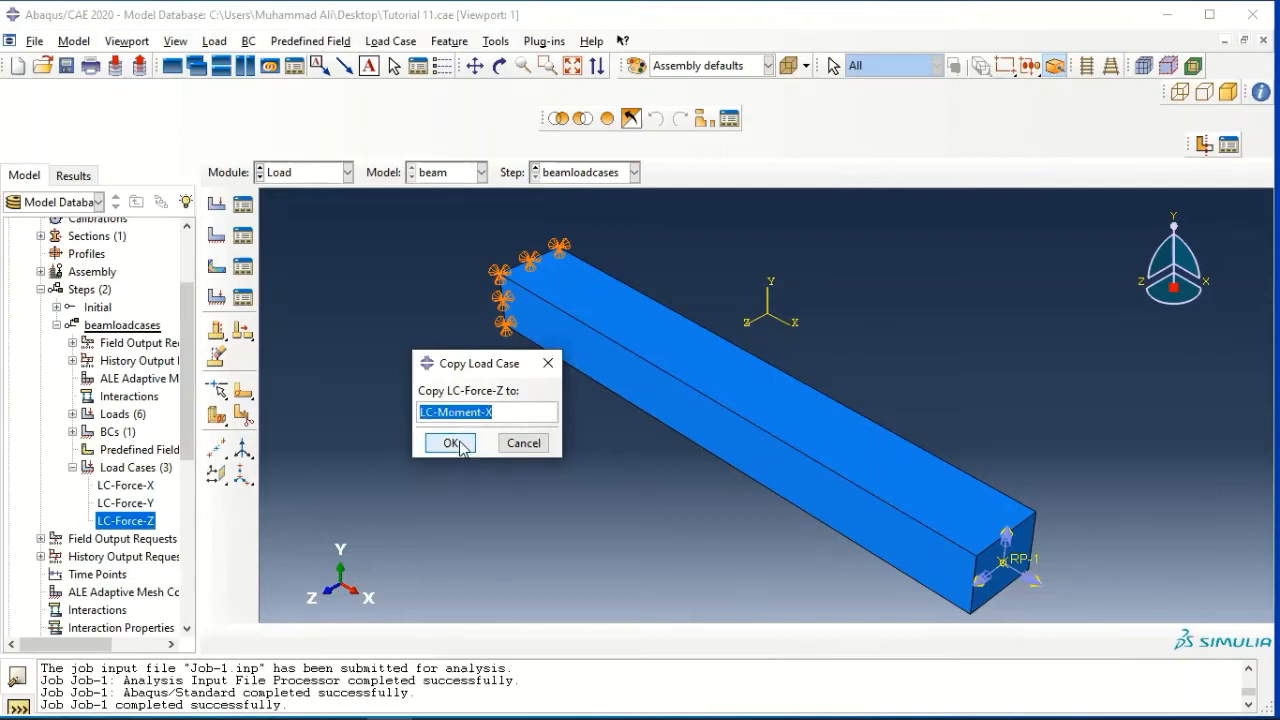
{"action": "left_click", "coordinate": [449, 443]}
Replace the Force-Z load in the LC-Moment-X load case with Moment-X at a scale factor of 1
{"action": "left_click", "coordinate": [130, 538]}
{"action": "right_click", "coordinate": [128, 538]}
{"action": "left_click", "coordinate": [175, 571]}
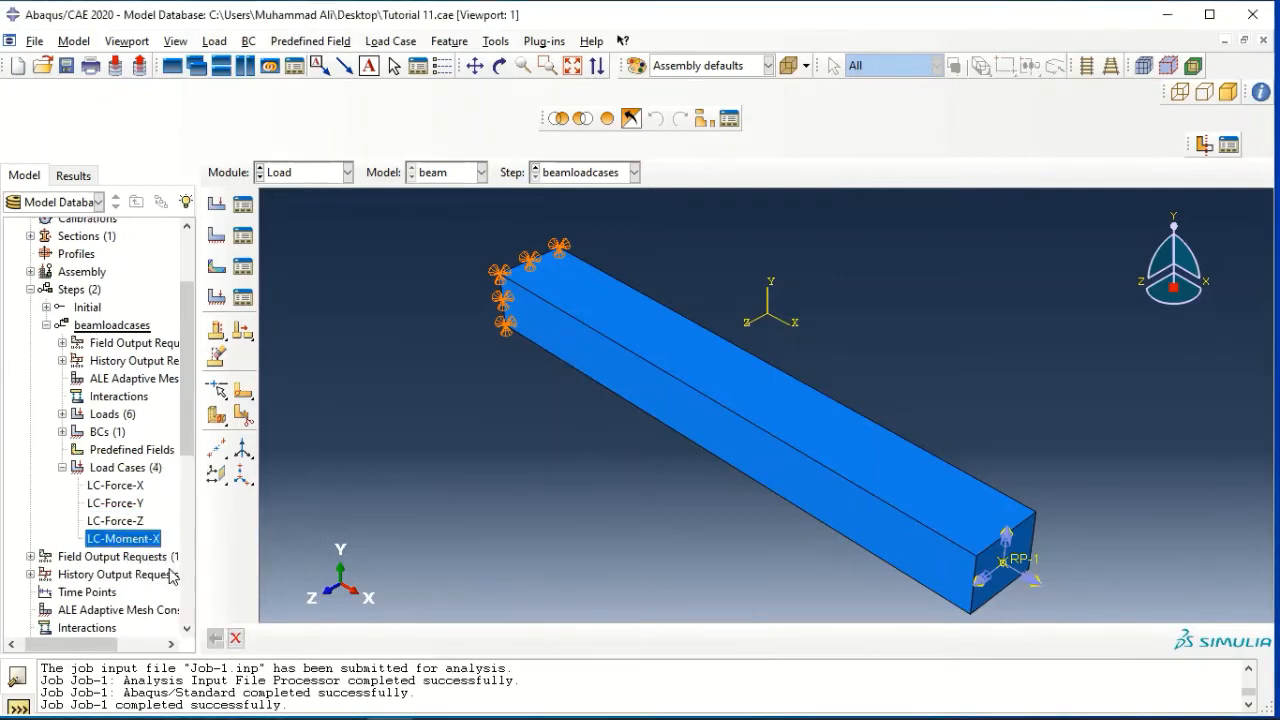
{"action": "left_click", "coordinate": [477, 314]}
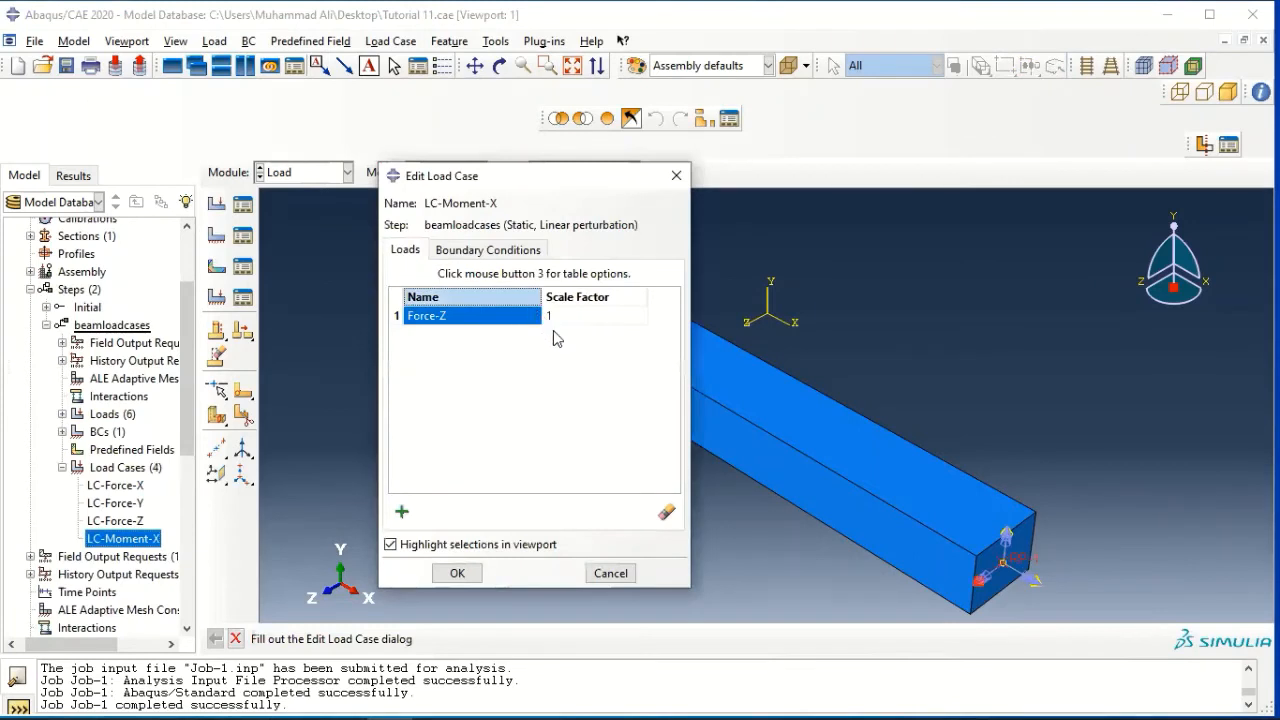
{"action": "left_click", "coordinate": [666, 512]}
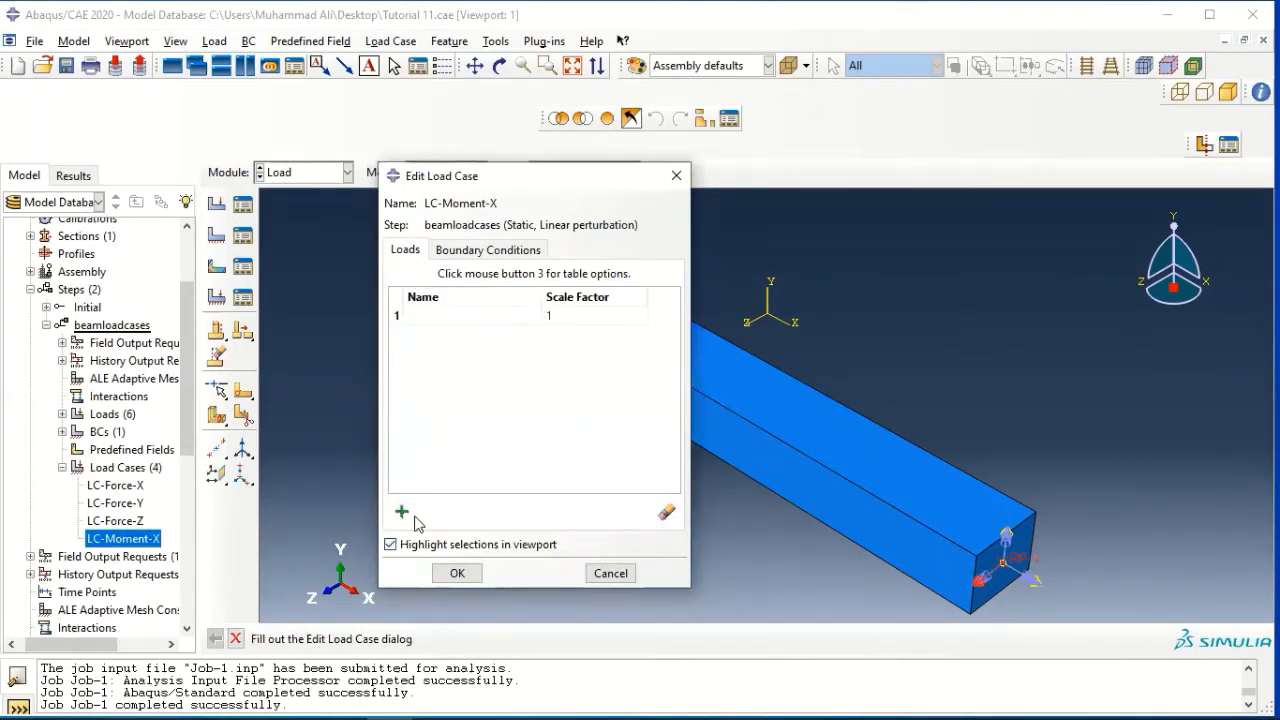
{"action": "left_click", "coordinate": [402, 512]}
{"action": "left_click", "coordinate": [448, 414]}
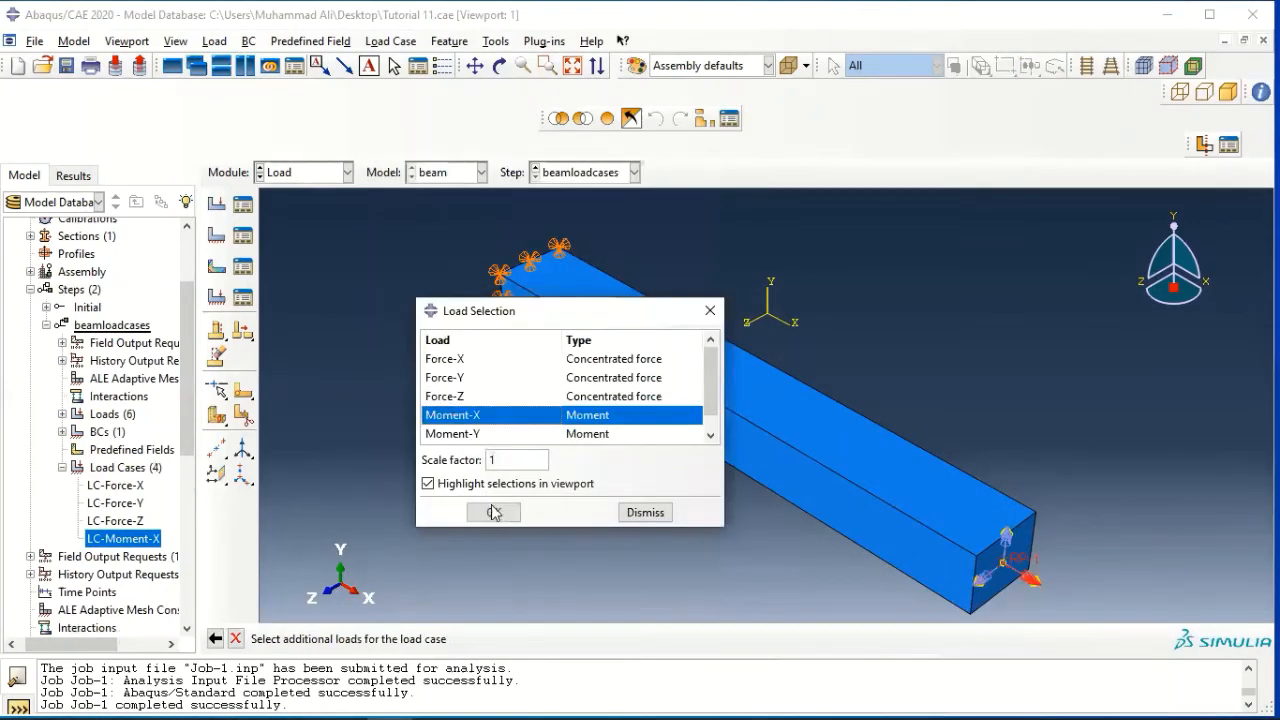
{"action": "left_click", "coordinate": [494, 512]}
{"action": "left_click", "coordinate": [457, 573]}
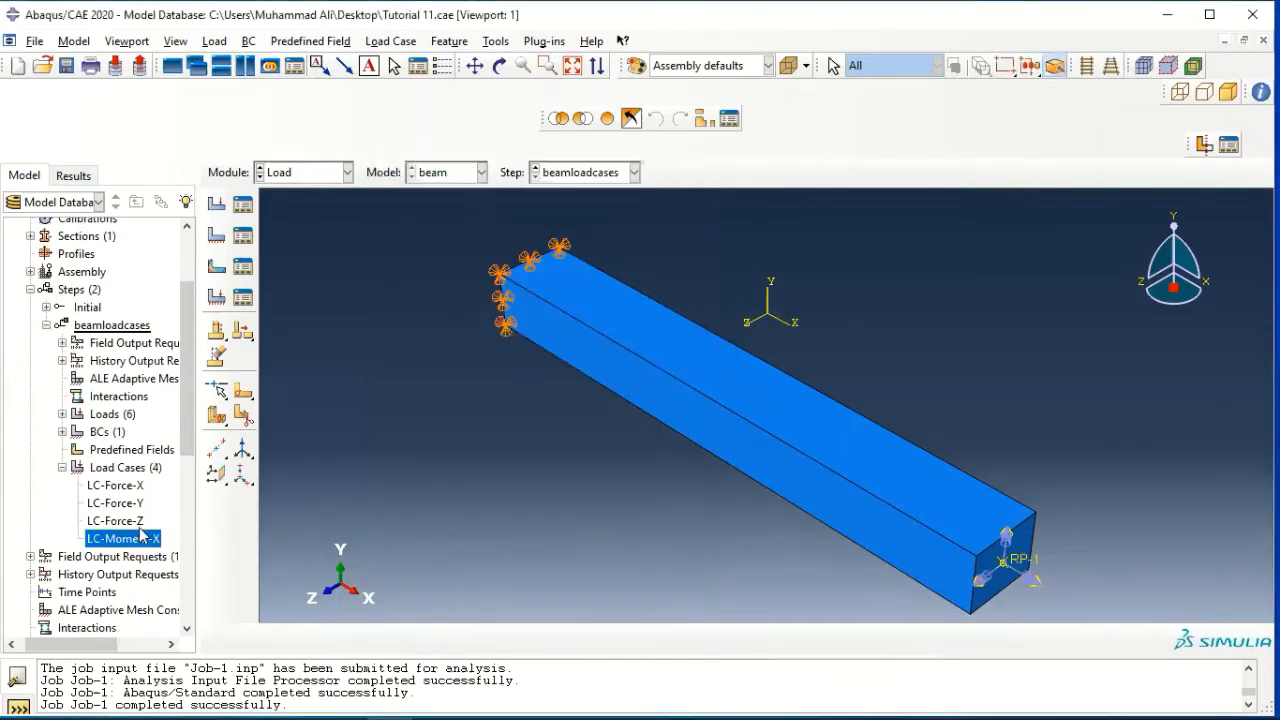
Copy the LC-Moment-X load case to a new load case named "LC-Moment-Y"
{"action": "right_click", "coordinate": [137, 540]}
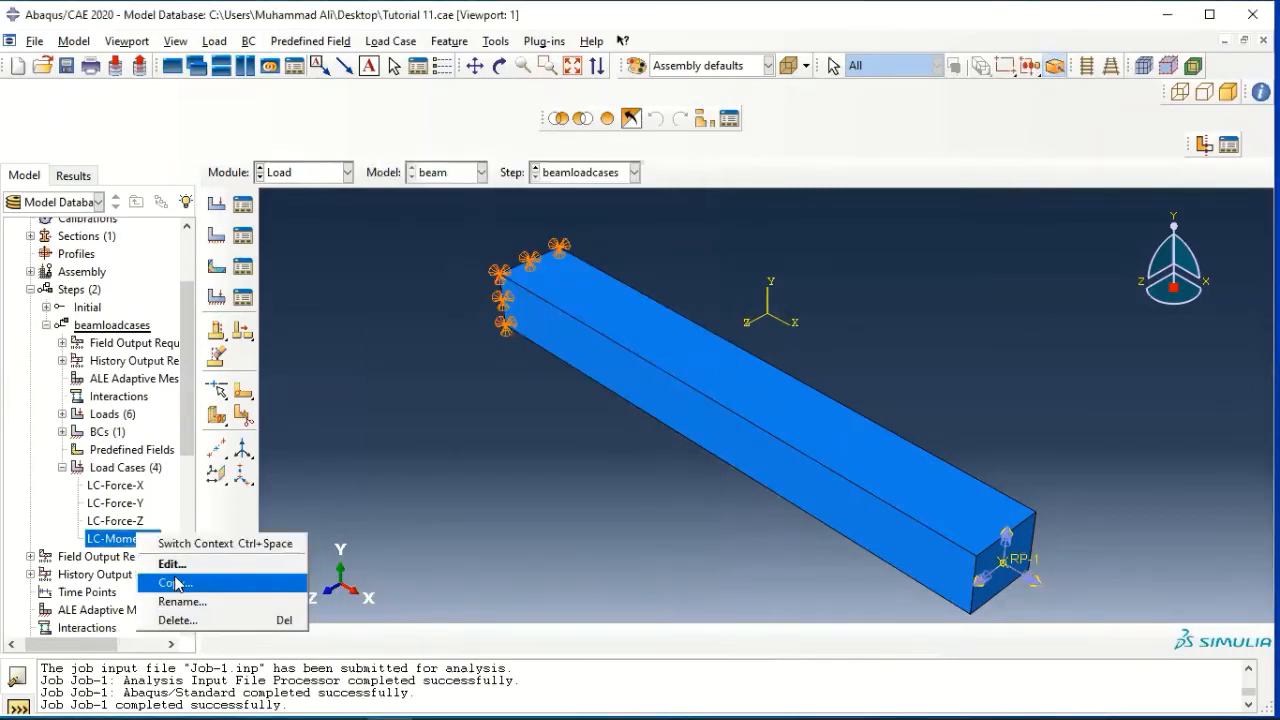
{"action": "left_click", "coordinate": [177, 585]}
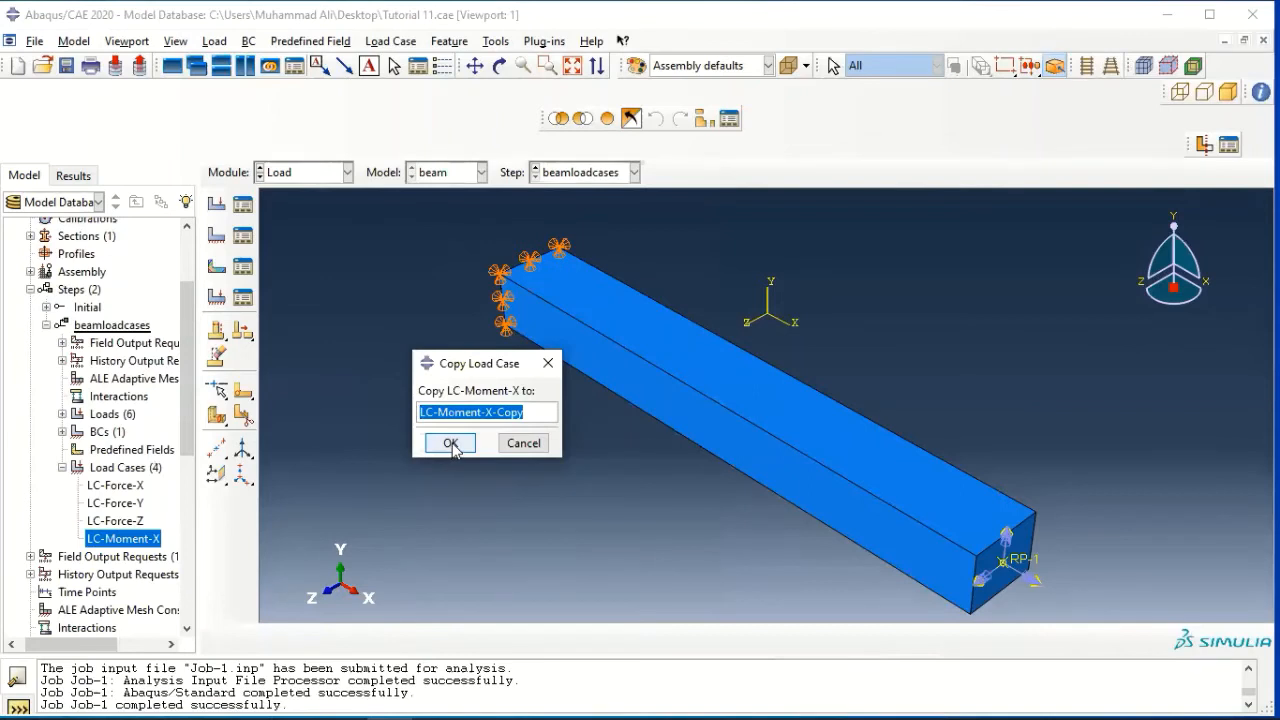
{"action": "key", "text": "Right"}
{"action": "key", "text": "BackSpace"}
{"action": "key", "text": "BackSpace"}
{"action": "key", "text": "BackSpace"}
{"action": "key", "text": "BackSpace"}
{"action": "key", "text": "BackSpace"}
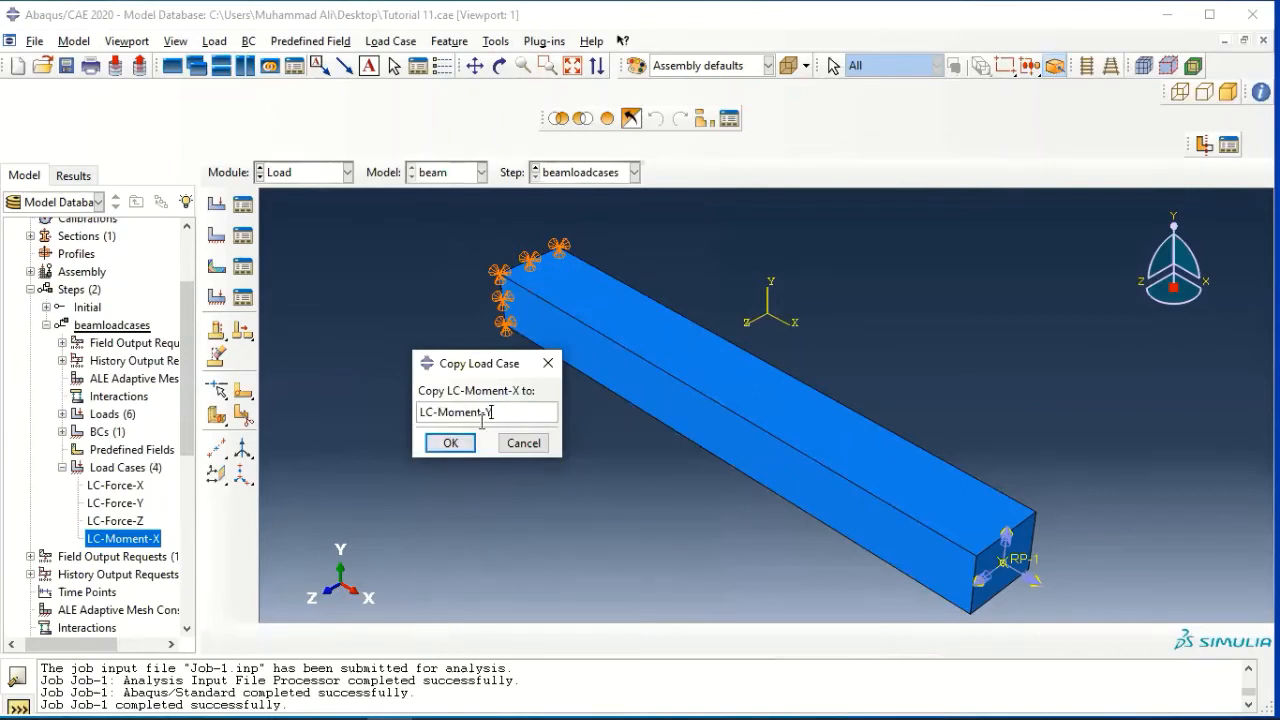
{"action": "type", "text": "Y"}
{"action": "left_click", "coordinate": [450, 443]}
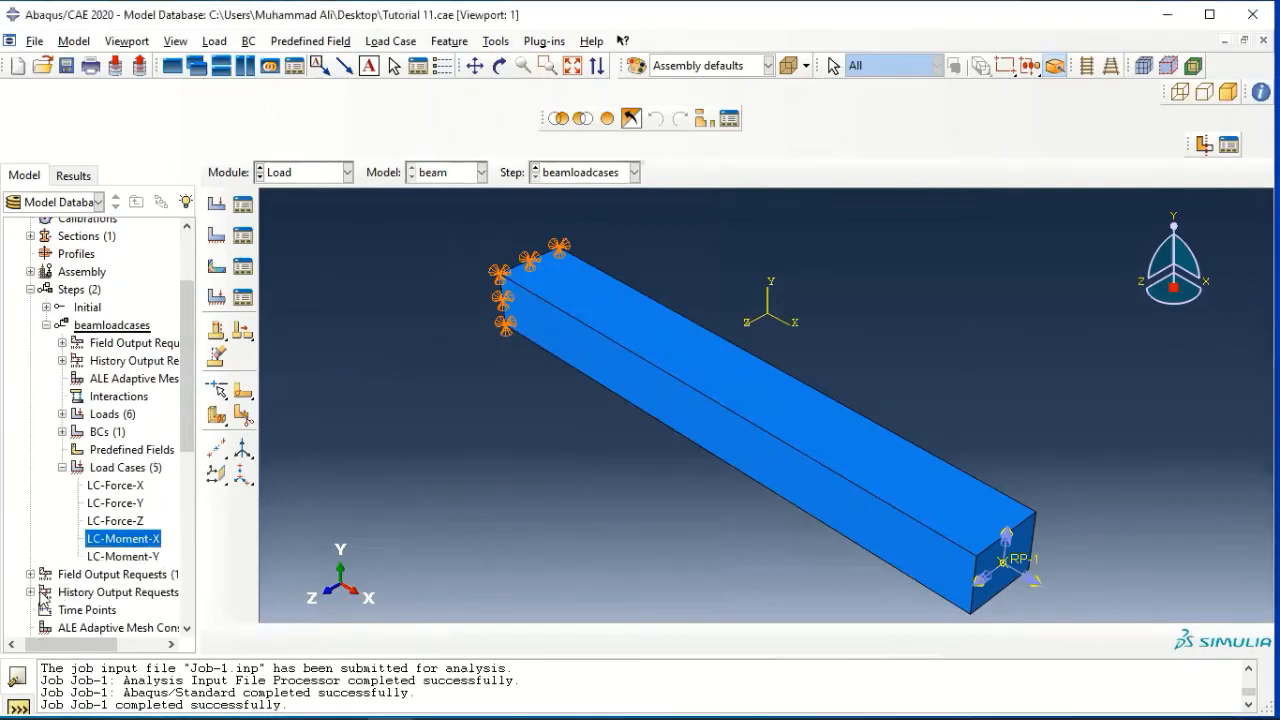
Replace the Moment-X load in the LC-Moment-Y load case with Moment-Y at a scale factor of 1
{"action": "right_click", "coordinate": [140, 557]}
{"action": "left_click", "coordinate": [155, 580]}
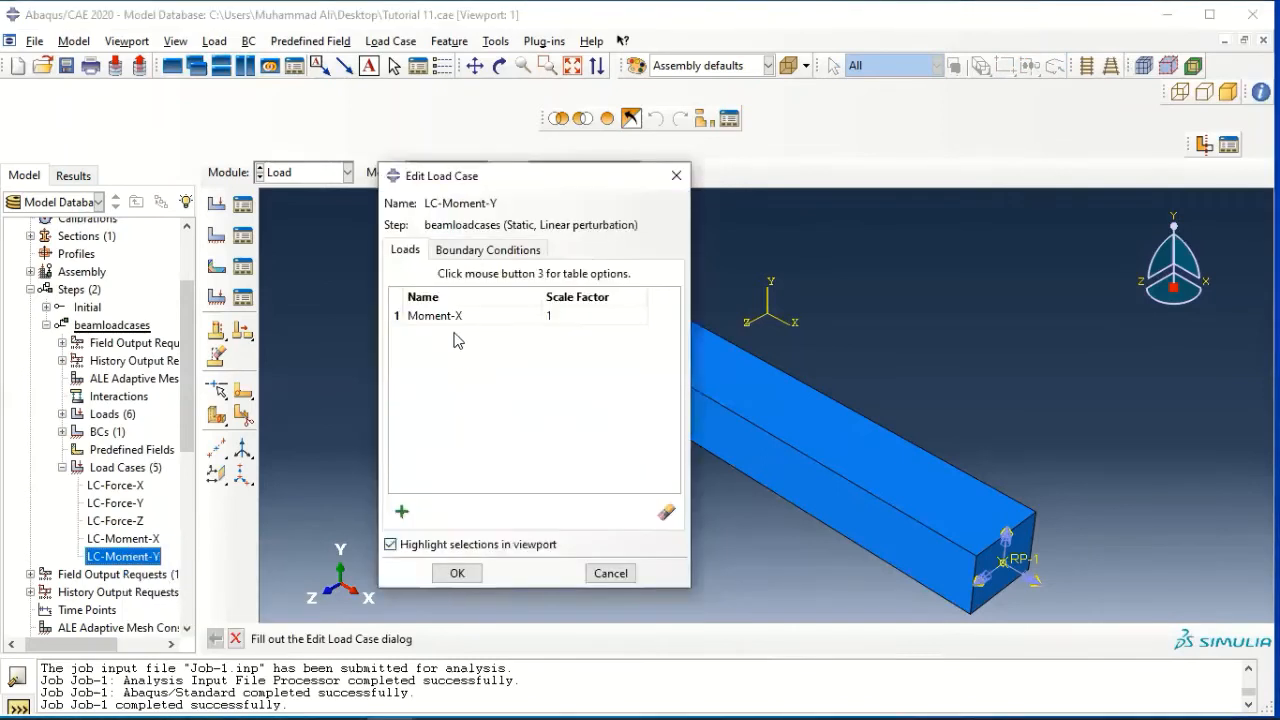
{"action": "left_click", "coordinate": [465, 315]}
{"action": "left_click", "coordinate": [666, 512]}
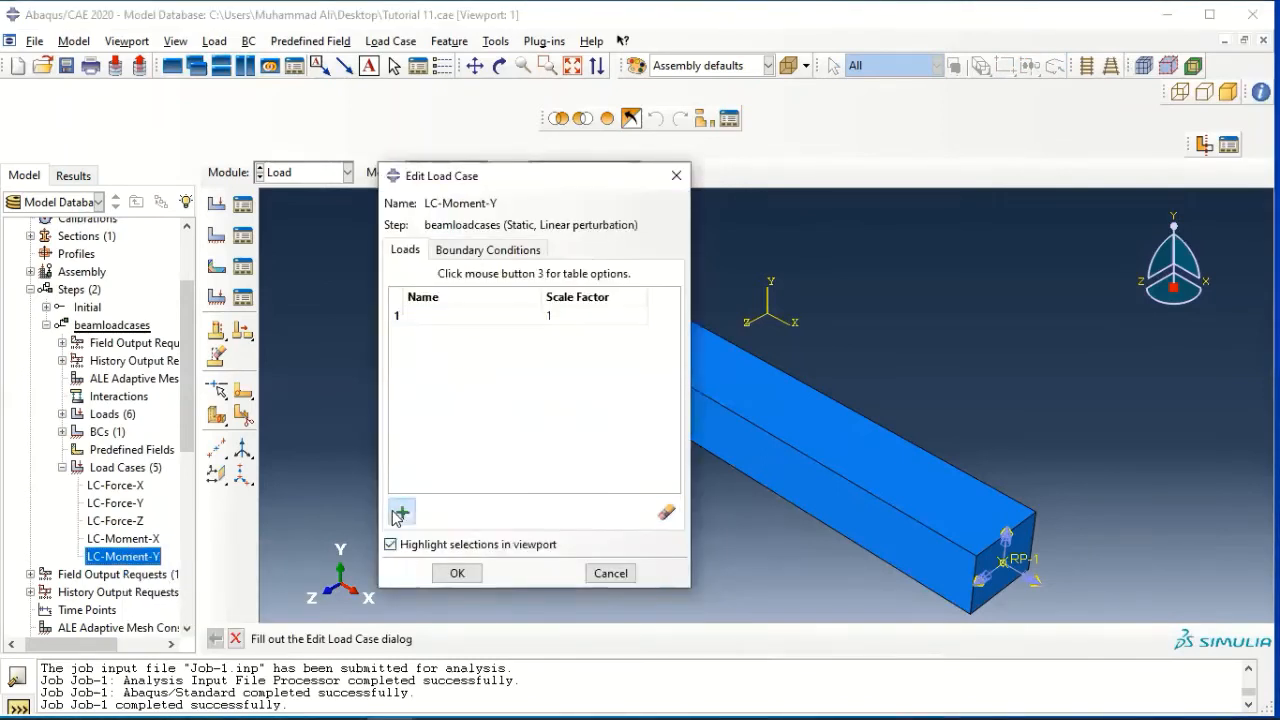
{"action": "left_click", "coordinate": [401, 511]}
{"action": "left_click", "coordinate": [466, 433]}
{"action": "left_click", "coordinate": [489, 510]}
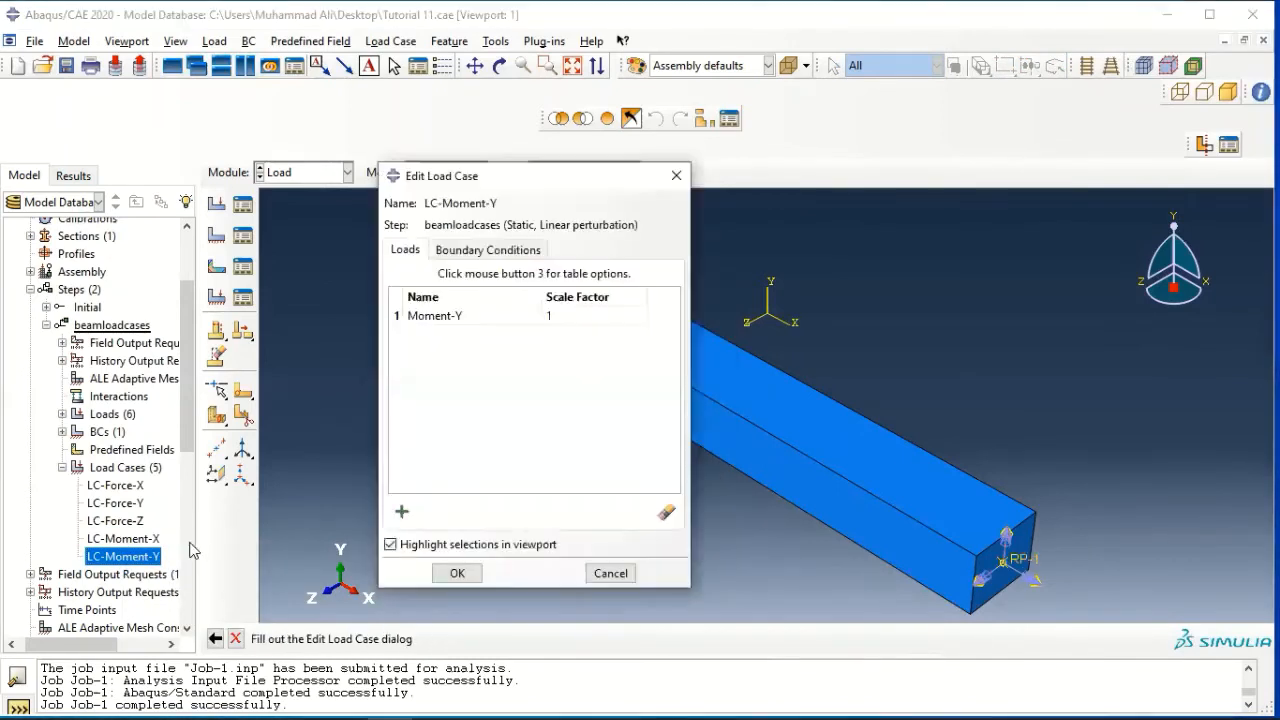
{"action": "left_click", "coordinate": [460, 571]}
Copy the LC-Moment-Y load case to a new load case named "LC-Moment-Z"
{"action": "scroll", "coordinate": [147, 513], "scroll_direction": "down", "scroll_amount": 2}
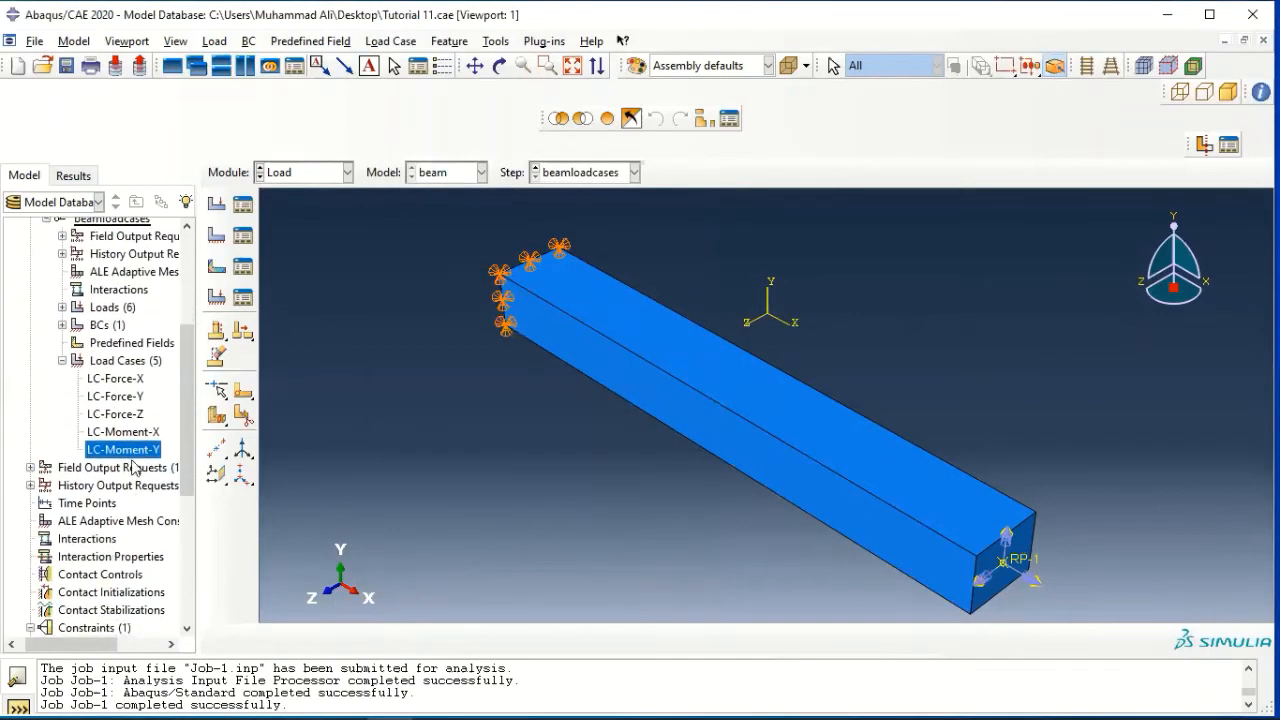
{"action": "right_click", "coordinate": [136, 454]}
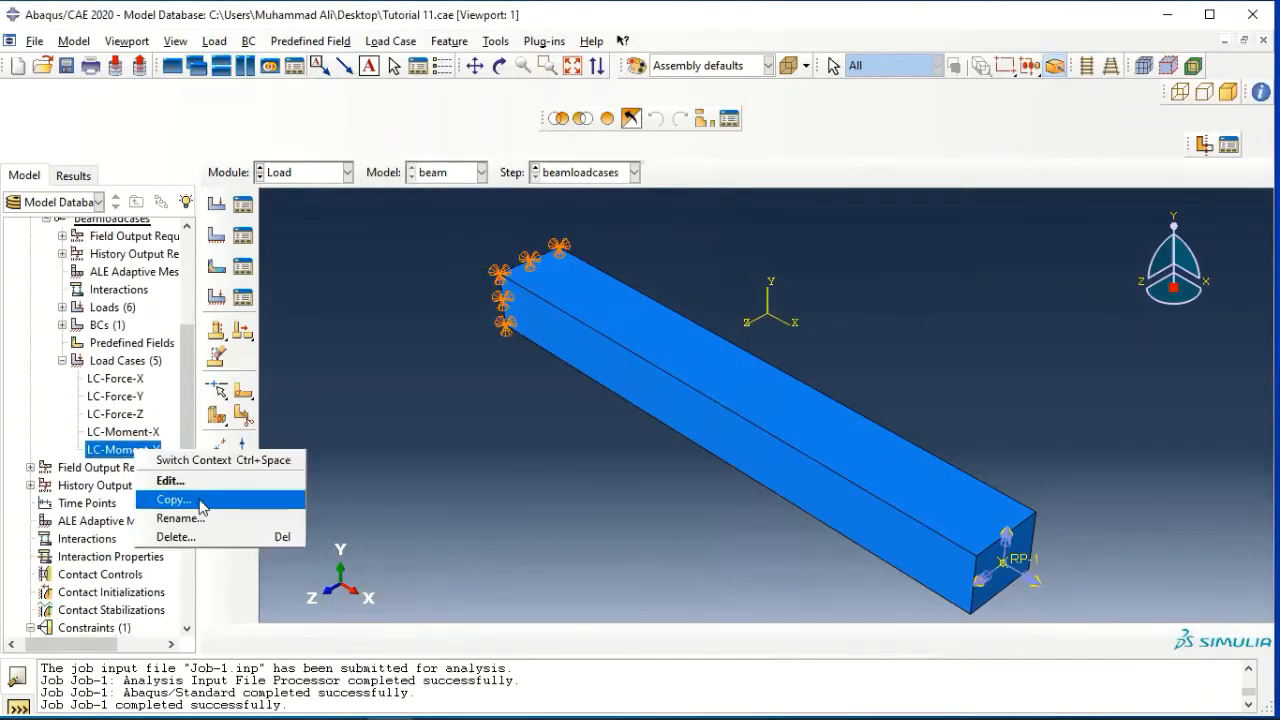
{"action": "left_click", "coordinate": [213, 507]}
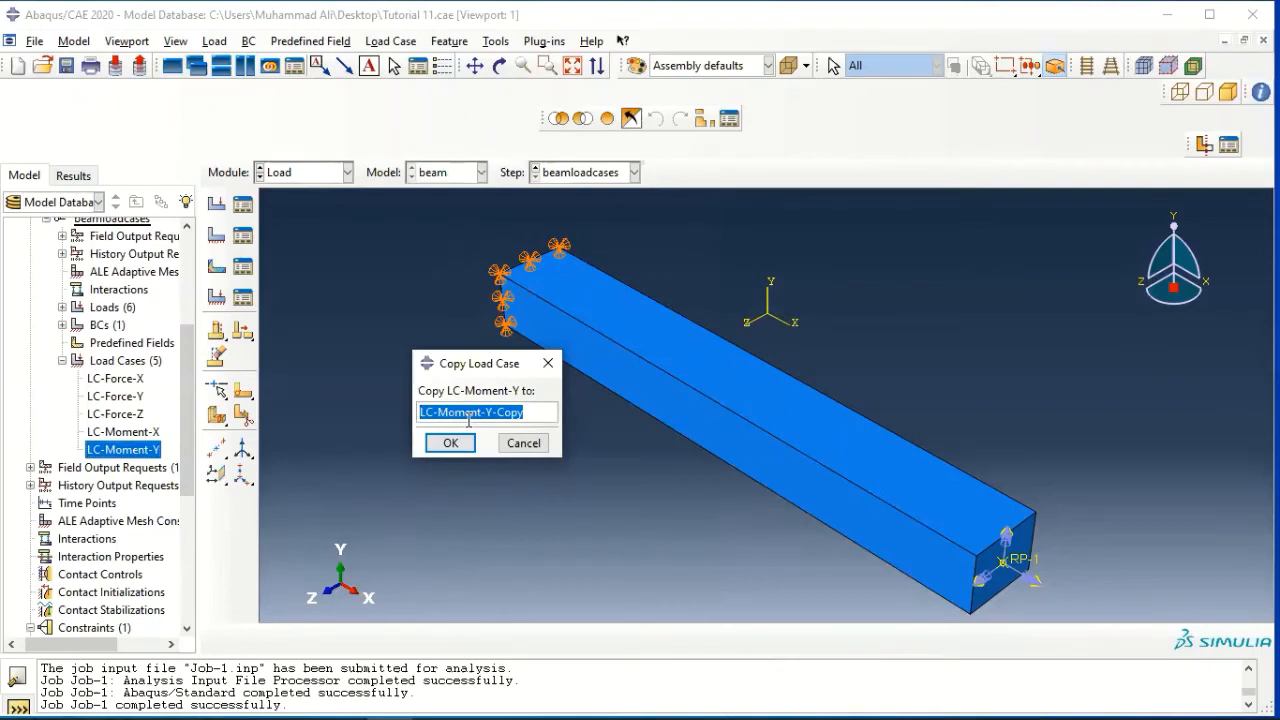
{"action": "type", "text": "LC-Moment-XZ"}
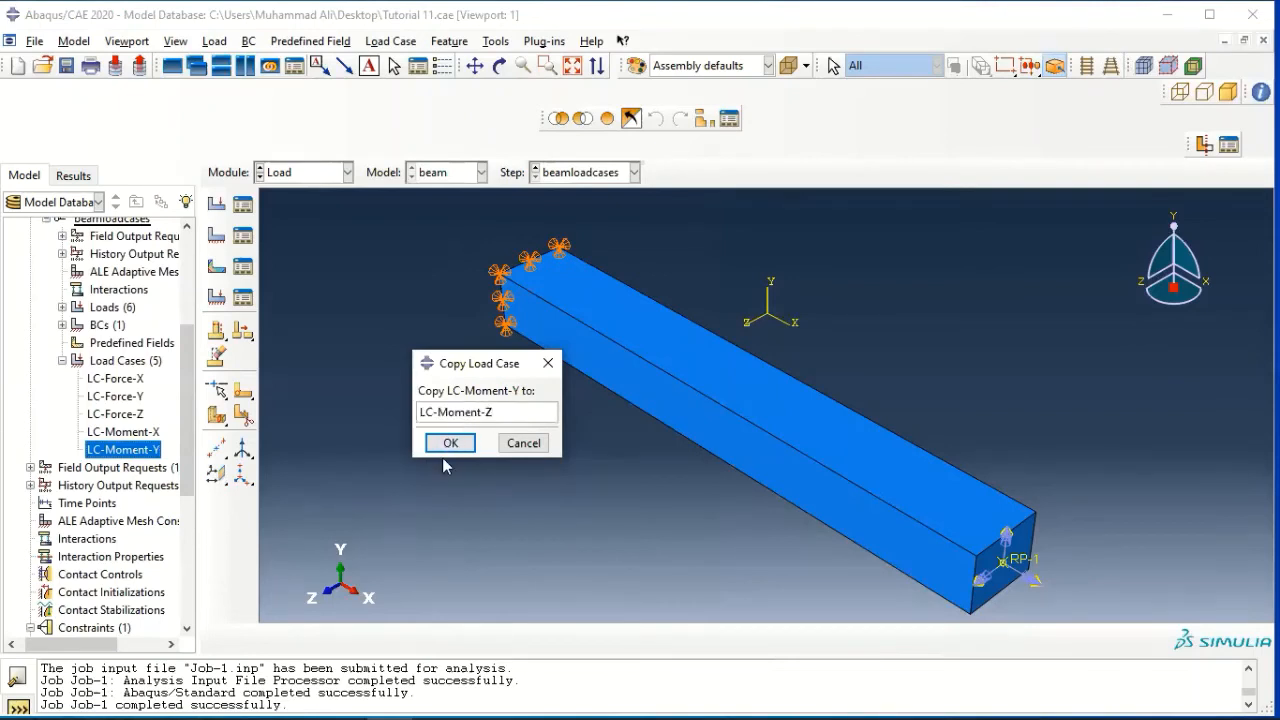
{"action": "left_click", "coordinate": [444, 446]}
Replace the Moment-Y load in the LC-Moment-Z load case with Moment-Z at a scale factor of 1
{"action": "right_click", "coordinate": [155, 470]}
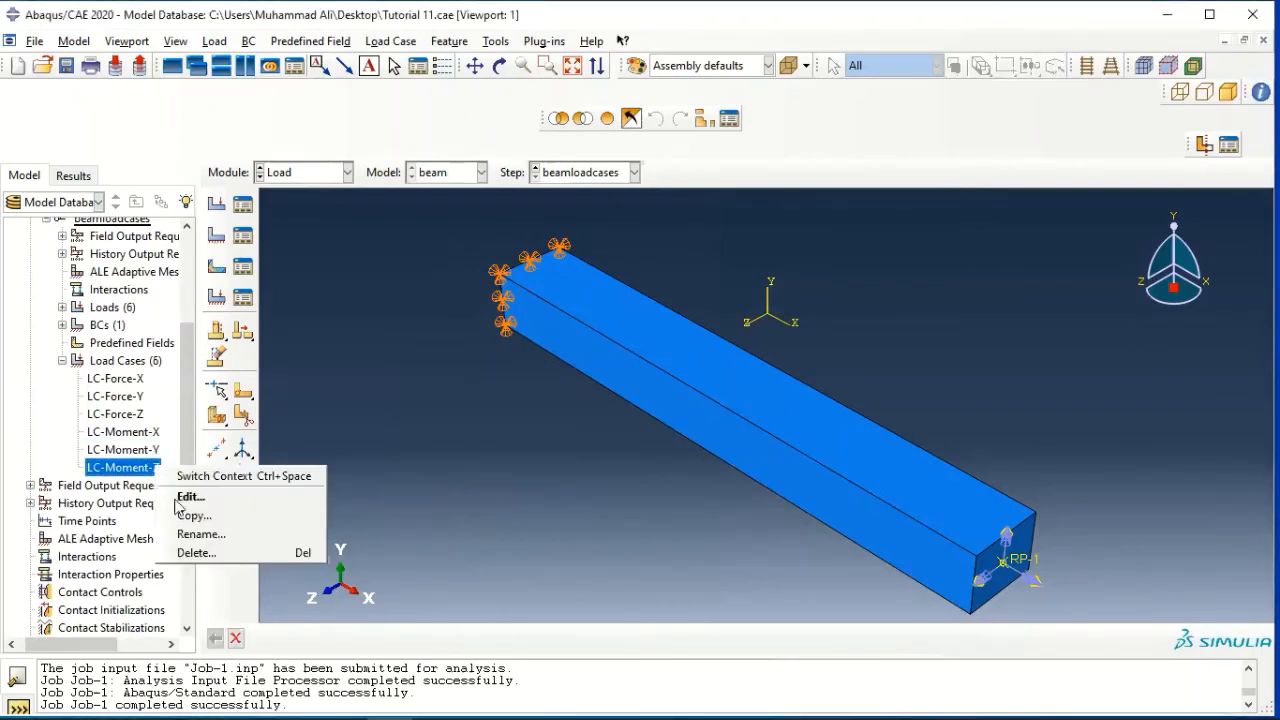
{"action": "left_click", "coordinate": [182, 495]}
{"action": "left_click", "coordinate": [435, 313]}
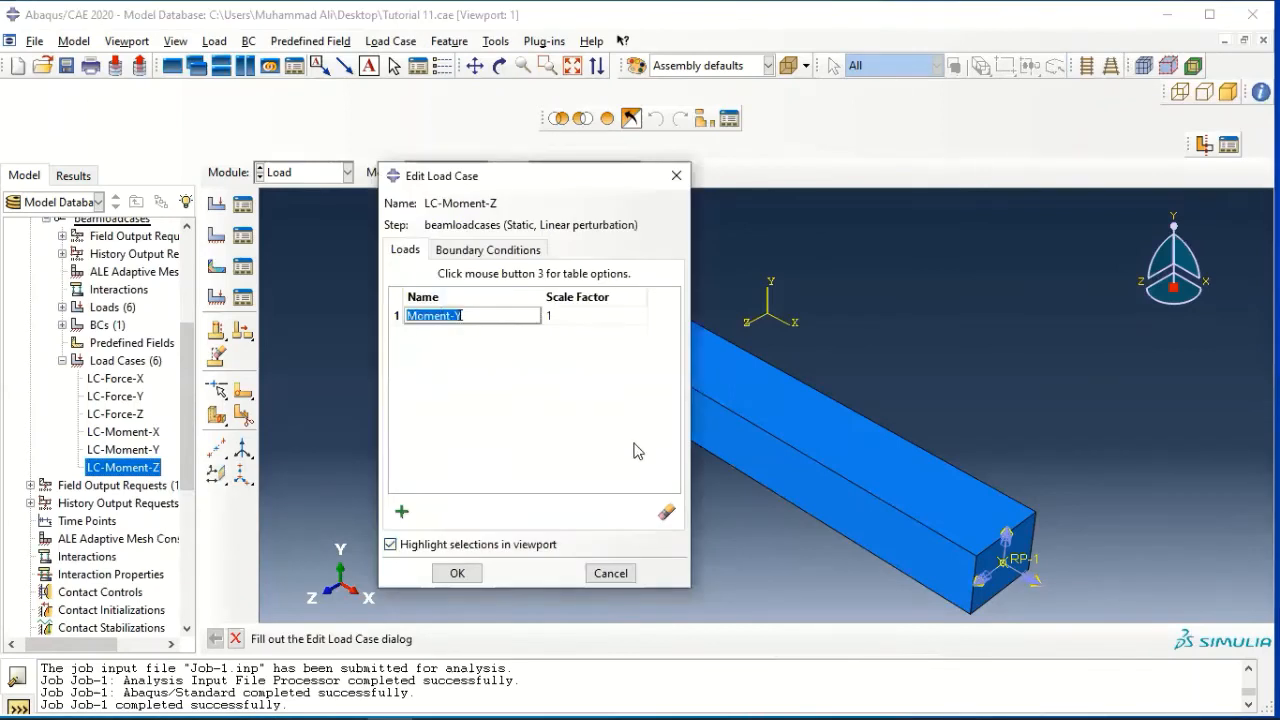
{"action": "left_click", "coordinate": [666, 512]}
{"action": "left_click", "coordinate": [404, 513]}
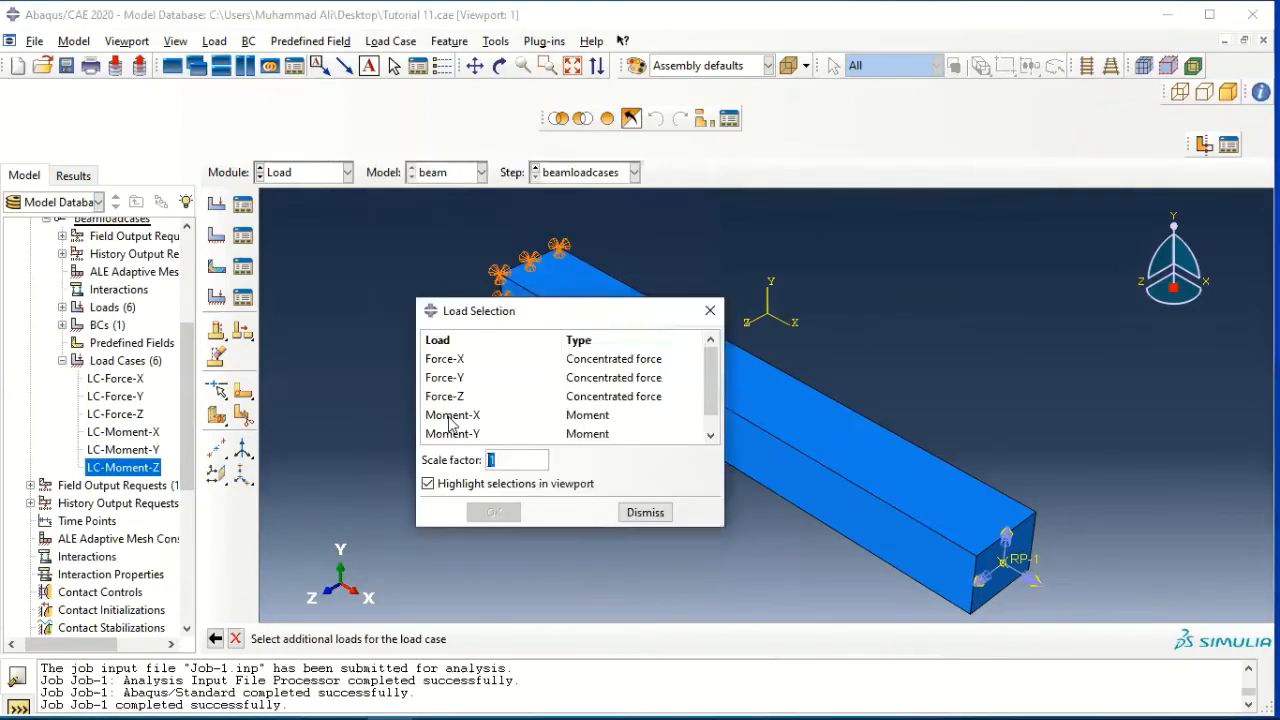
{"action": "scroll", "coordinate": [460, 428], "scroll_direction": "down", "scroll_amount": 1}
{"action": "left_click", "coordinate": [465, 434]}
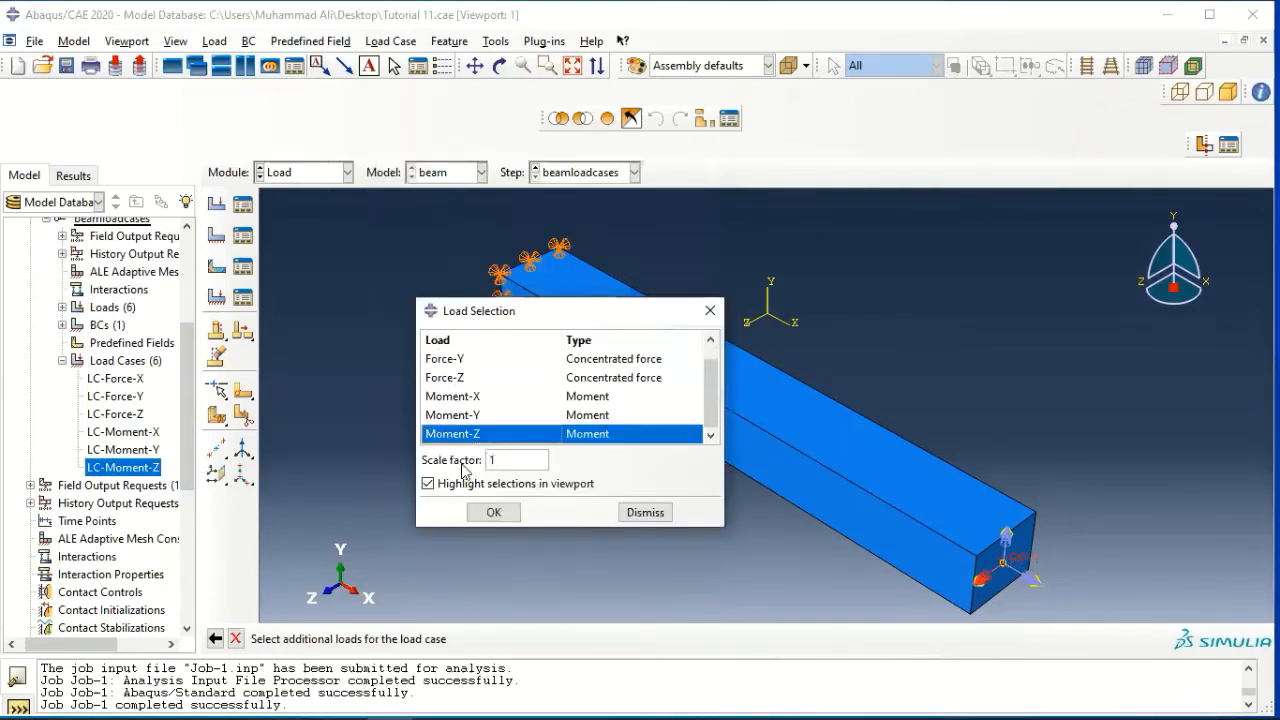
{"action": "left_click", "coordinate": [494, 512]}
{"action": "left_click", "coordinate": [456, 574]}
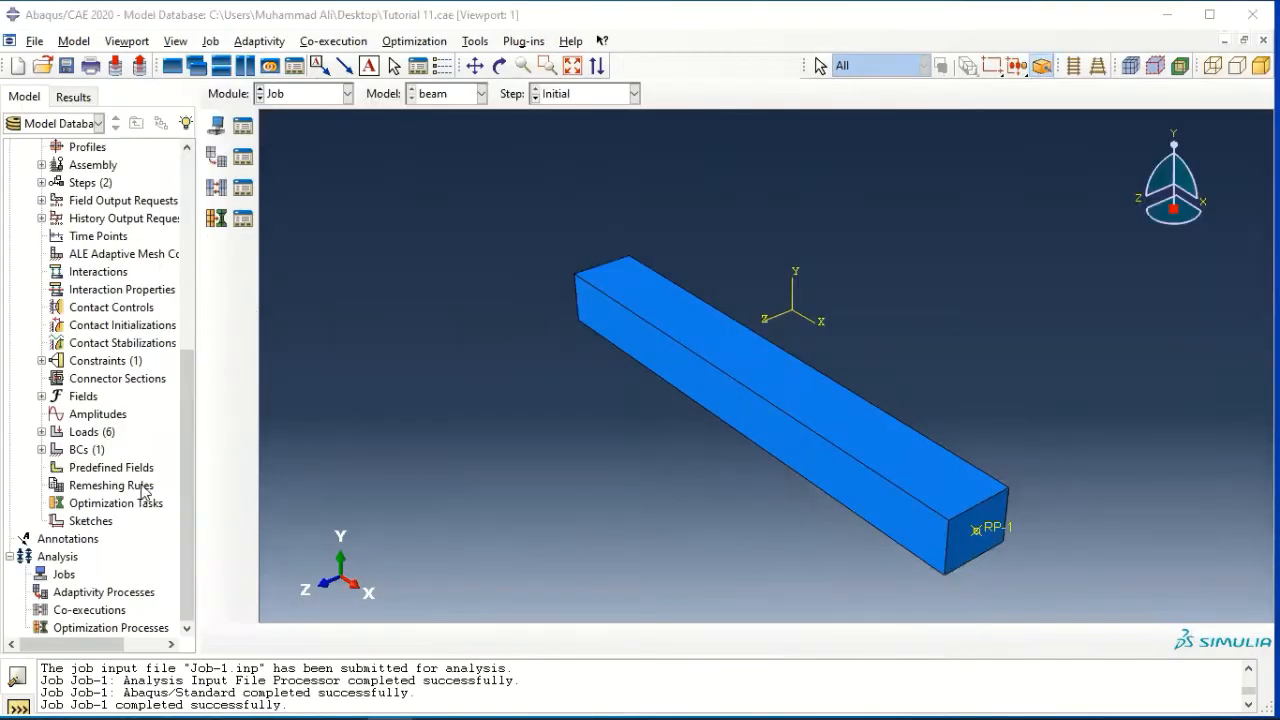
Create a full-analysis job named Job-1 from the beam model with the default submission settings
{"action": "right_click", "coordinate": [58, 574]}
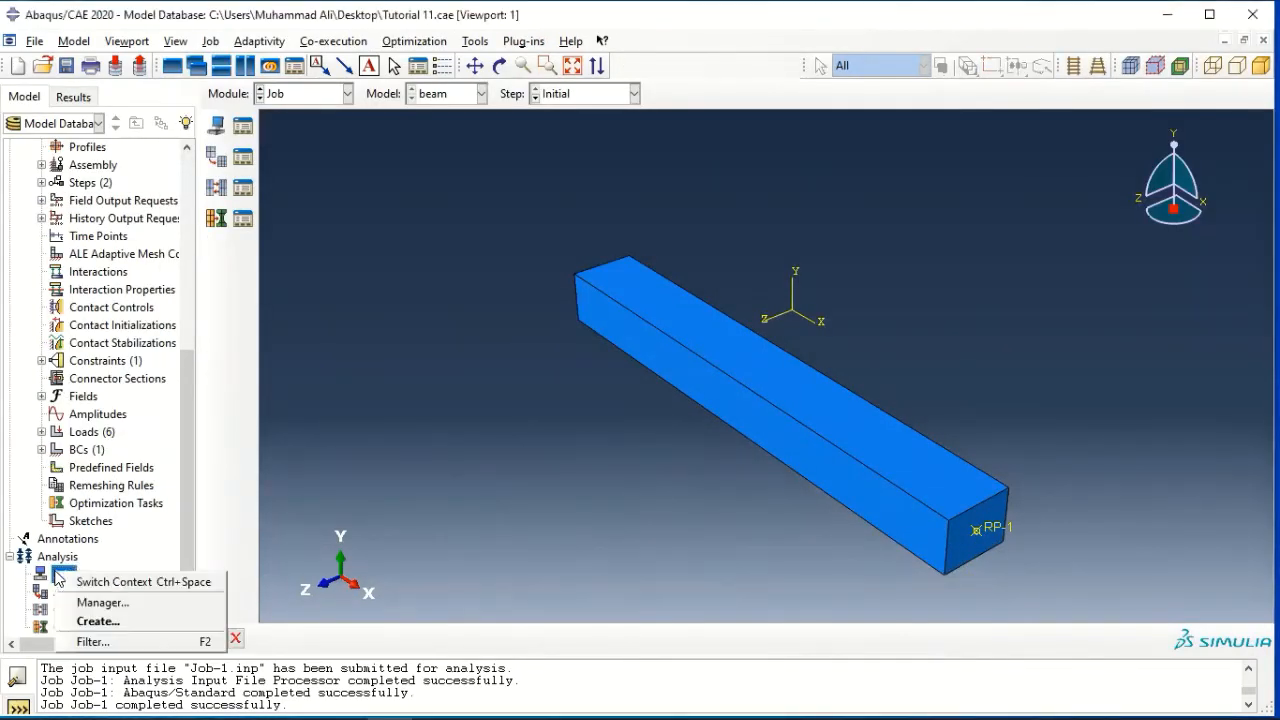
{"action": "left_click", "coordinate": [98, 621]}
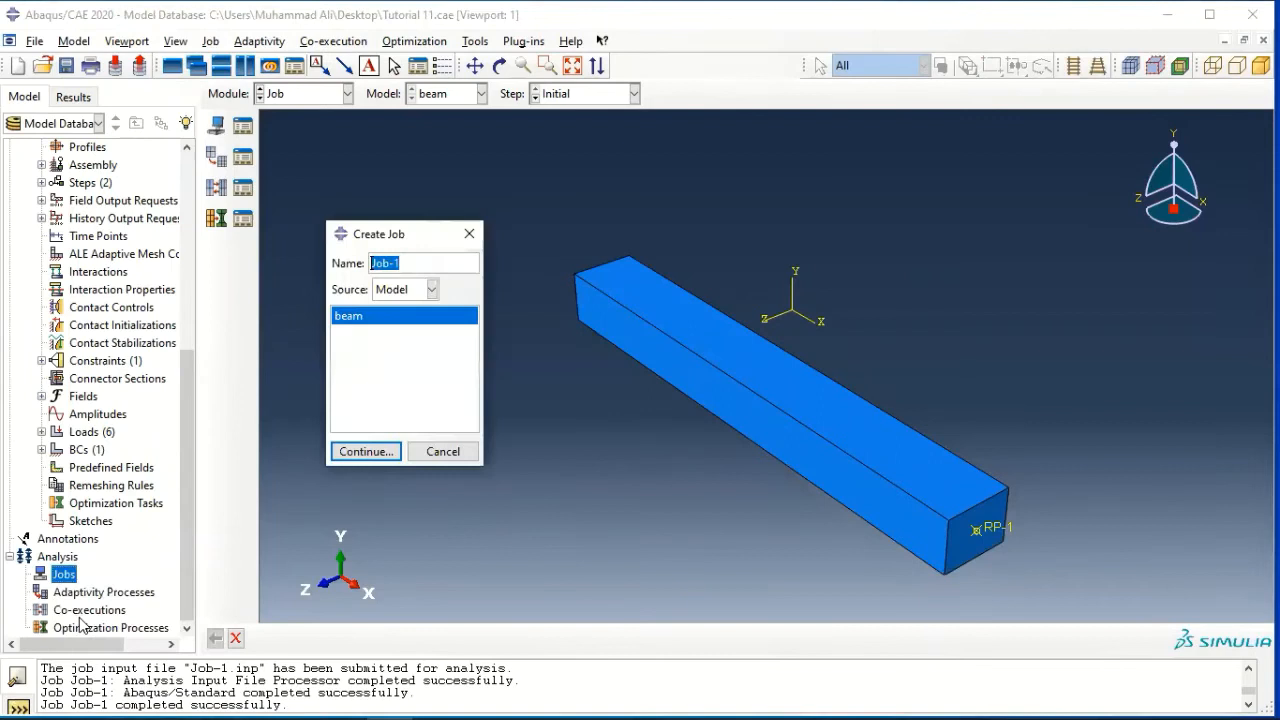
{"action": "left_click", "coordinate": [375, 452]}
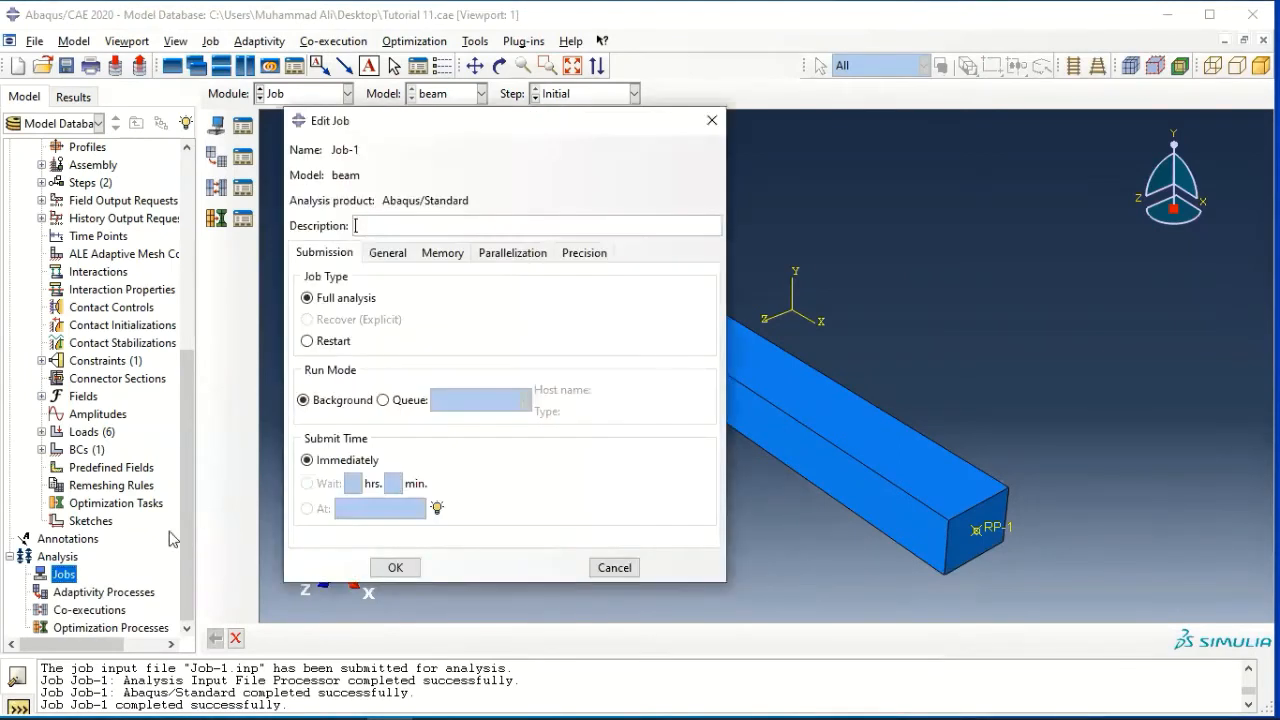
{"action": "left_click", "coordinate": [400, 566]}
Submit Job-1 for analysis and accept the submission prompts
{"action": "right_click", "coordinate": [60, 594]}
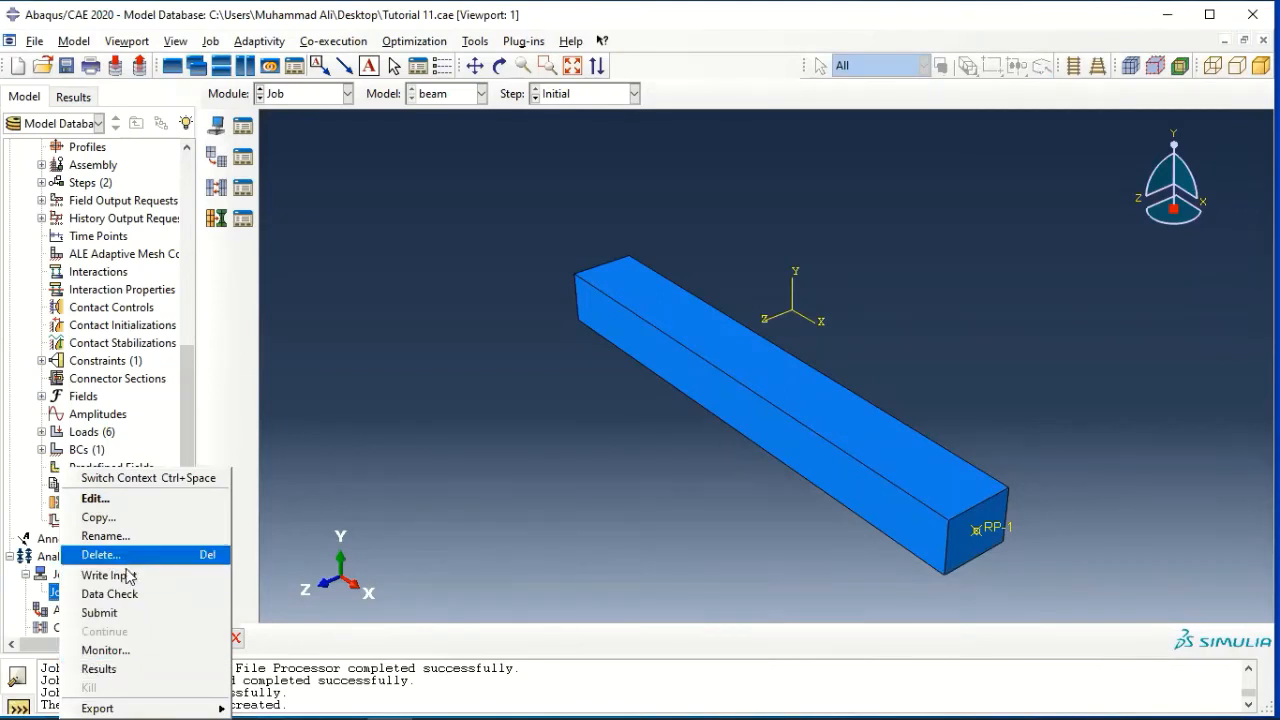
{"action": "left_click", "coordinate": [127, 615]}
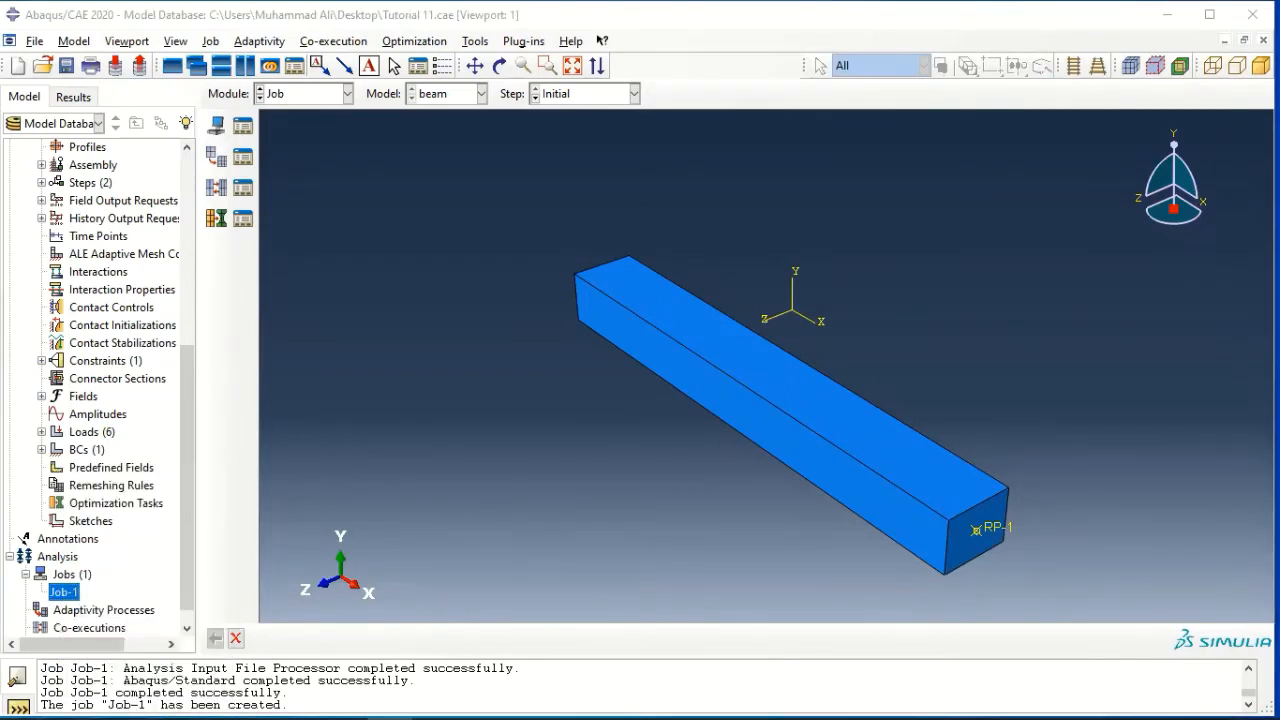
{"action": "left_click", "coordinate": [323, 437]}
{"action": "left_click", "coordinate": [609, 413]}
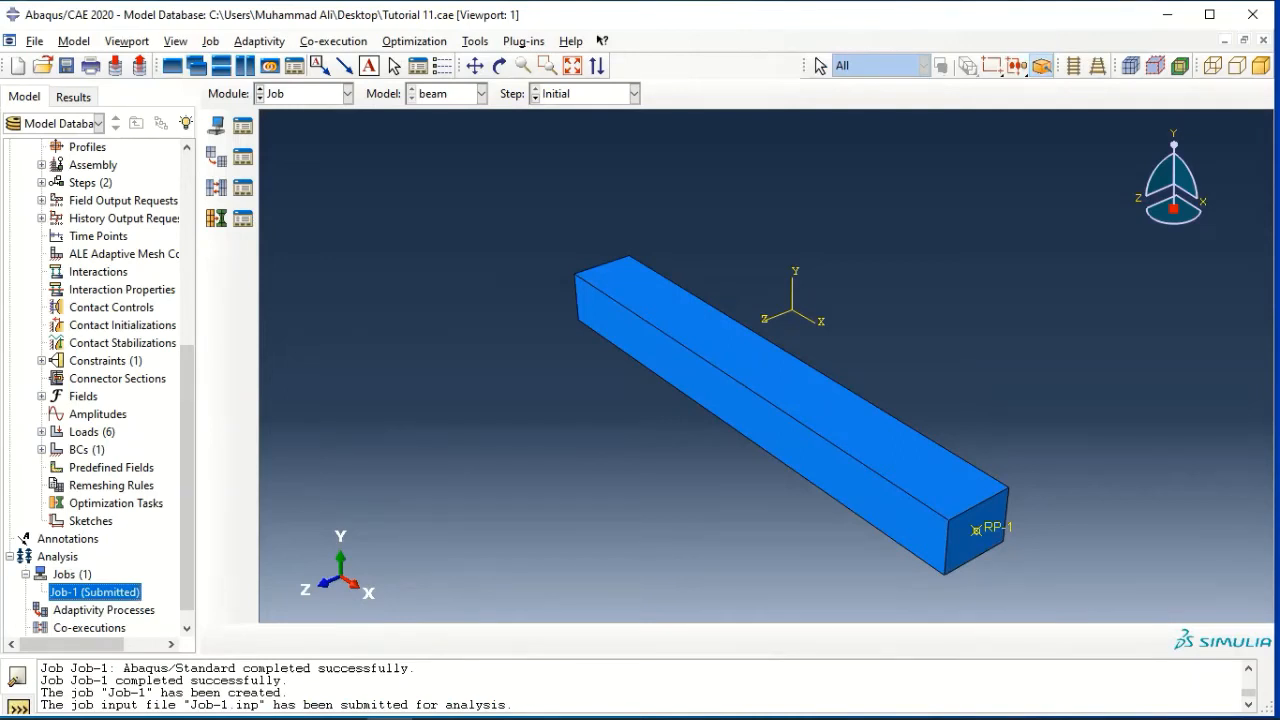
Open the results of Job-1 and plot the Mises stress contours on the deformed beam
{"action": "right_click", "coordinate": [122, 594]}
{"action": "left_click", "coordinate": [160, 666]}
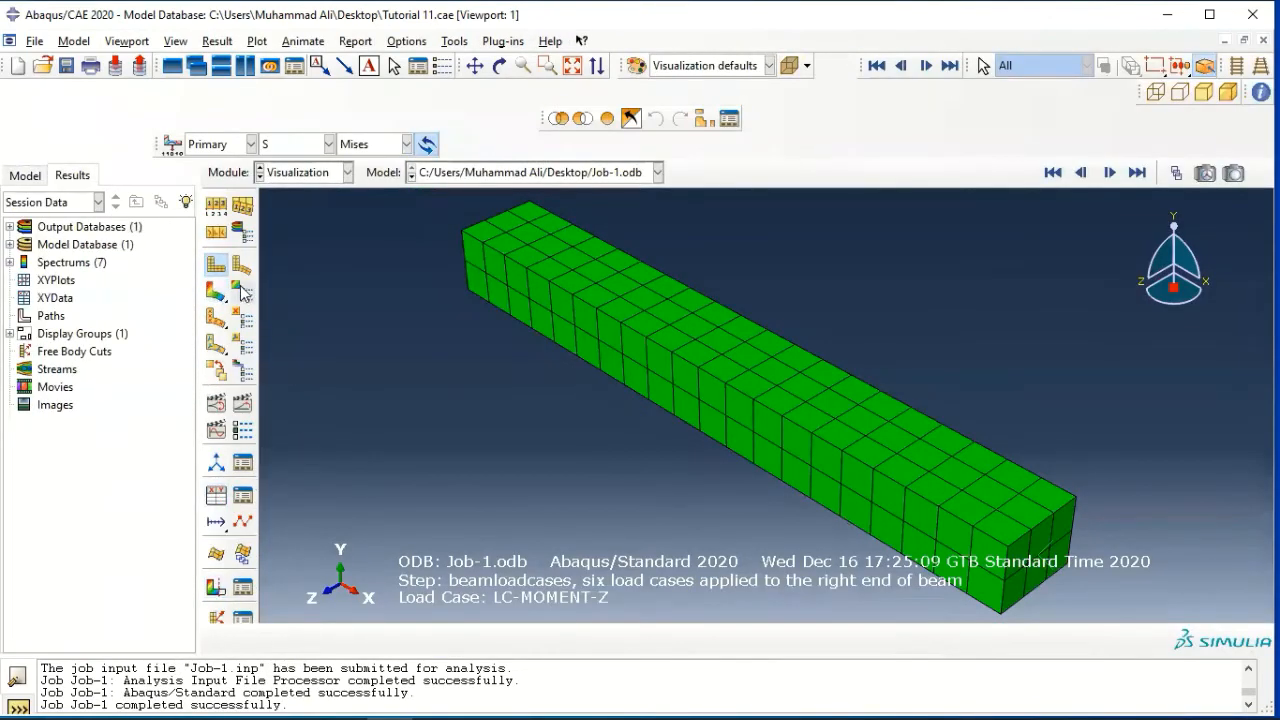
{"action": "left_click", "coordinate": [216, 290]}
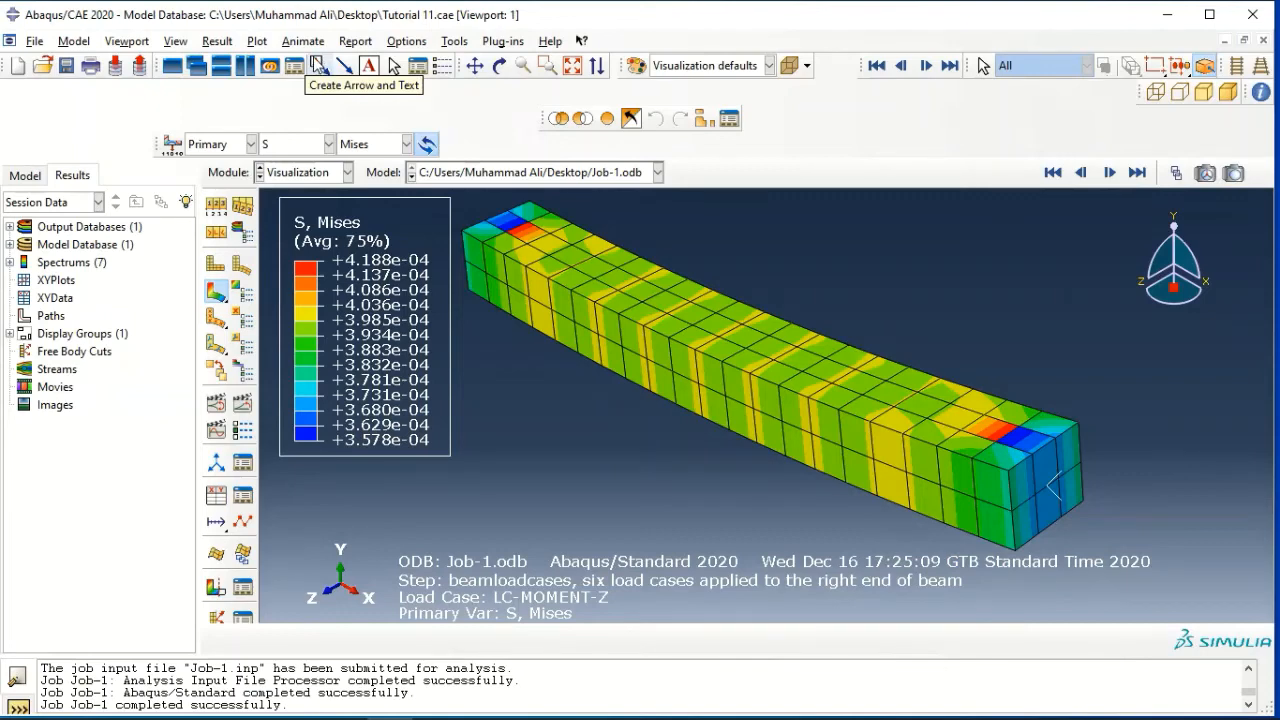
Display the stress contours for the LC-FORCE-X, LC-FORCE-Y and LC-FORCE-Z load case frames in turn
{"action": "left_click", "coordinate": [215, 42]}
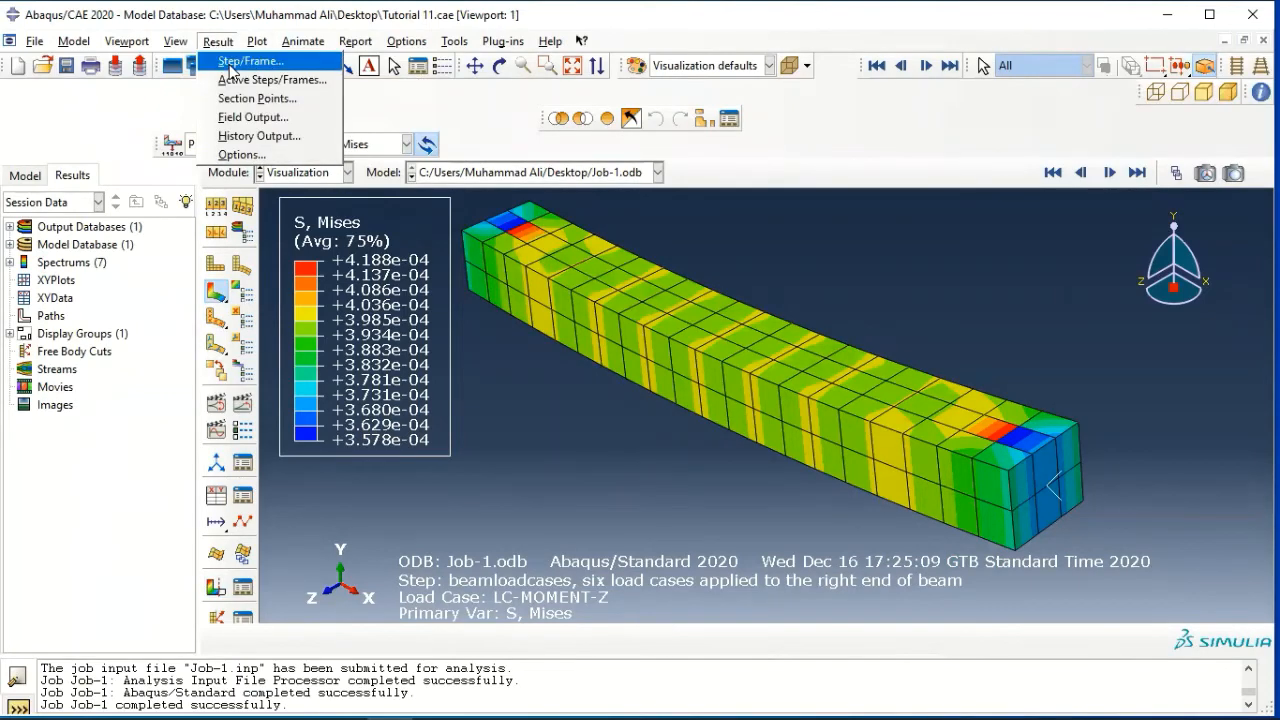
{"action": "left_click", "coordinate": [231, 62]}
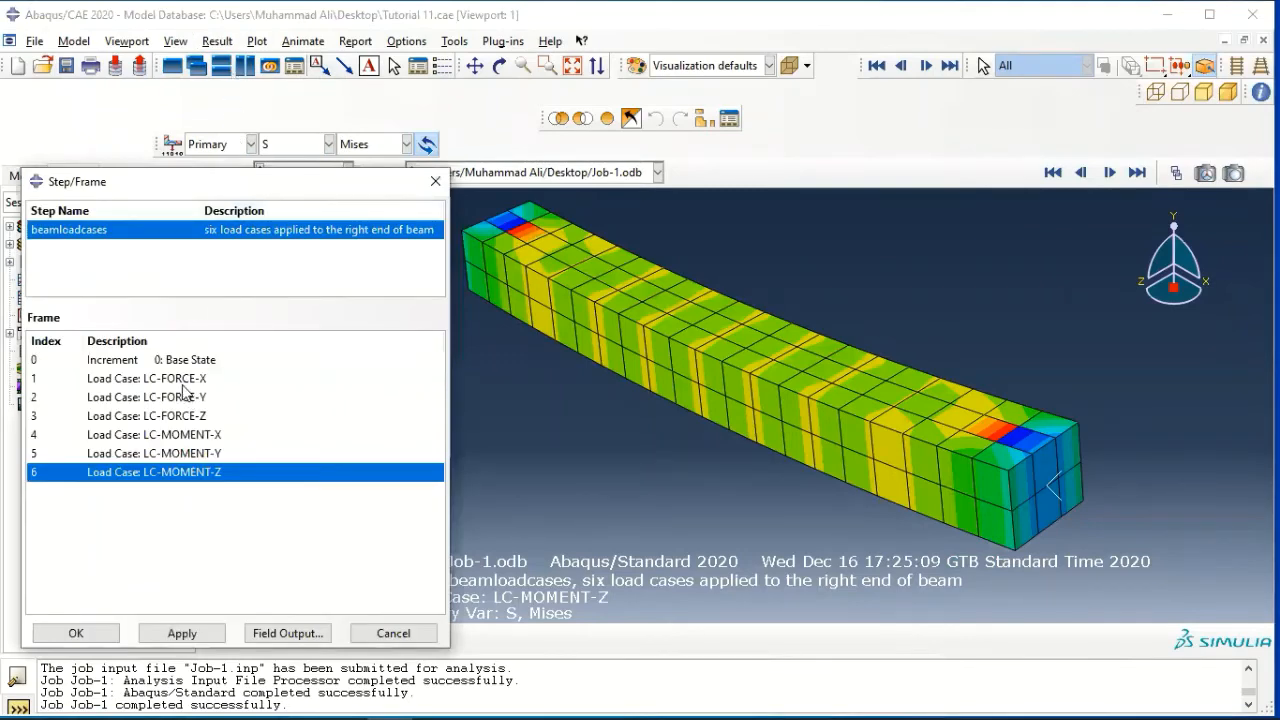
{"action": "left_click", "coordinate": [185, 379]}
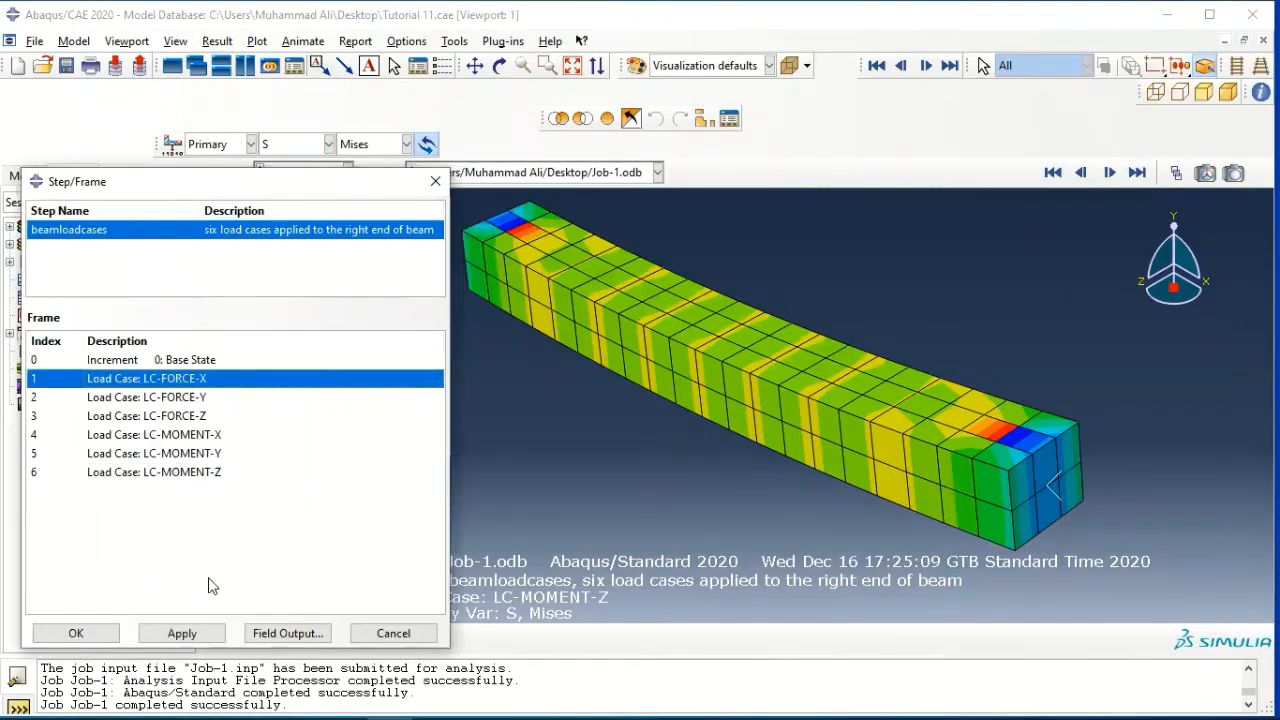
{"action": "left_click", "coordinate": [181, 634]}
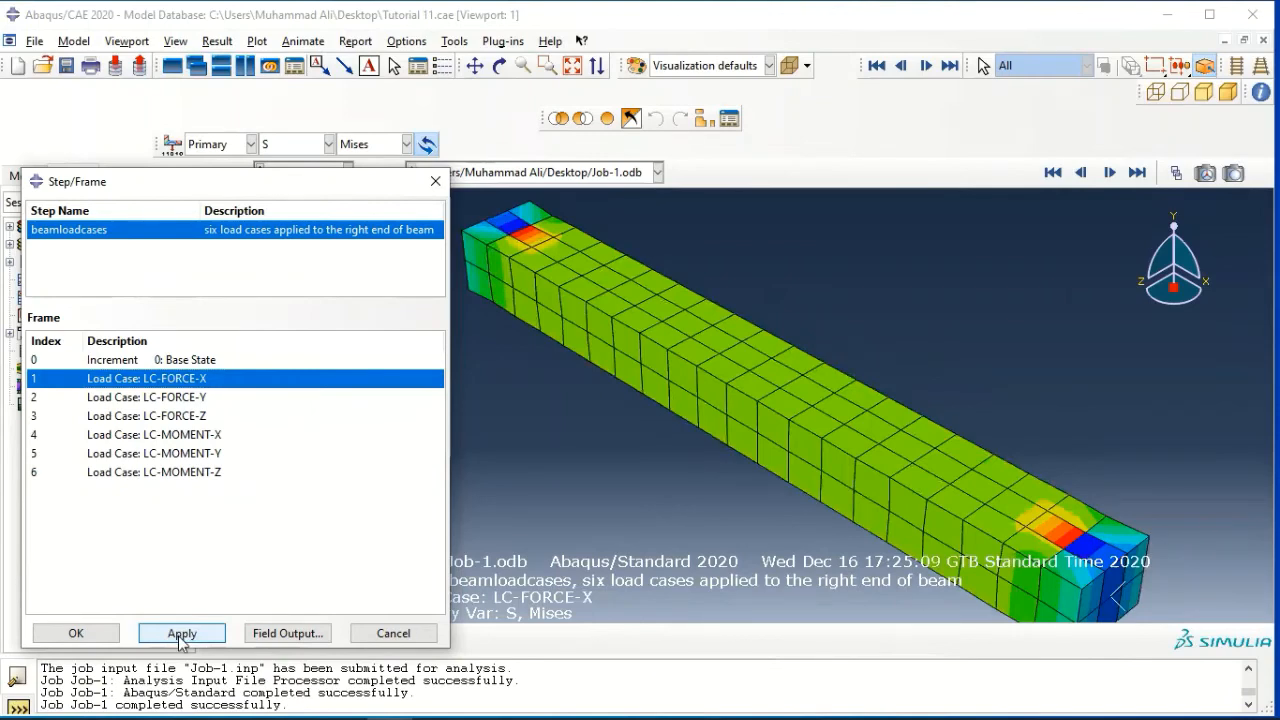
{"action": "left_click", "coordinate": [147, 396]}
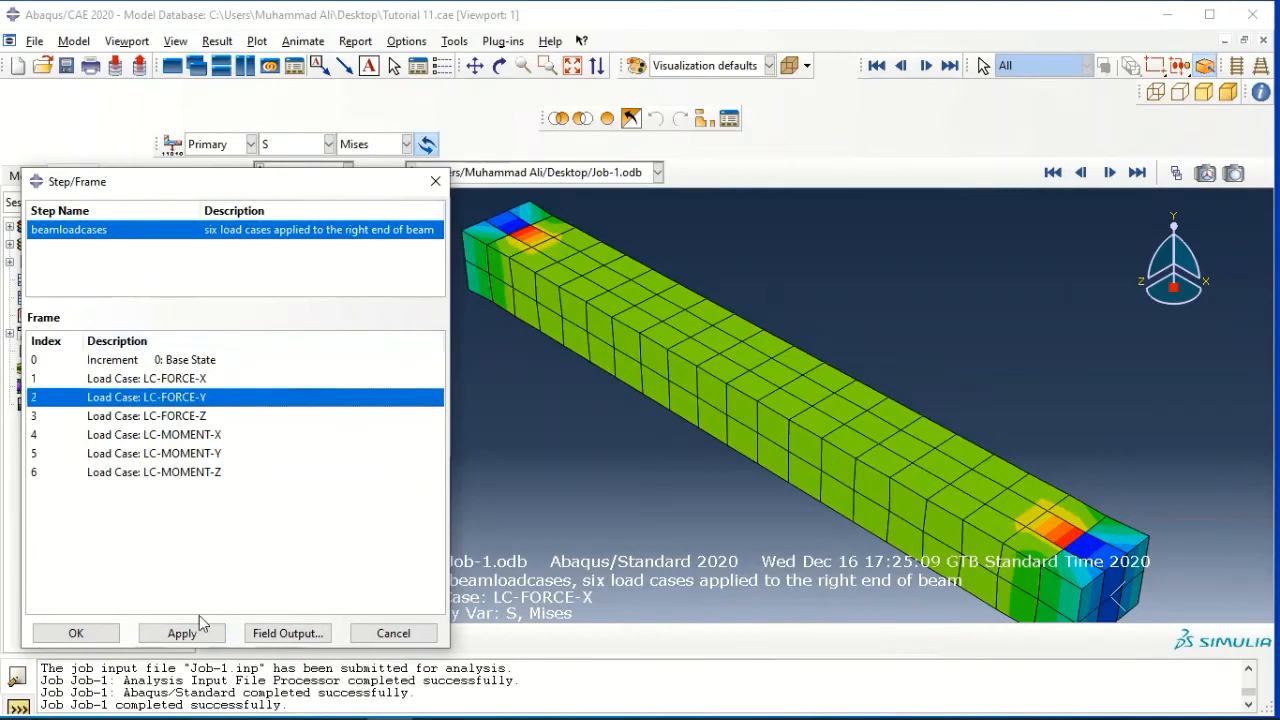
{"action": "left_click", "coordinate": [191, 635]}
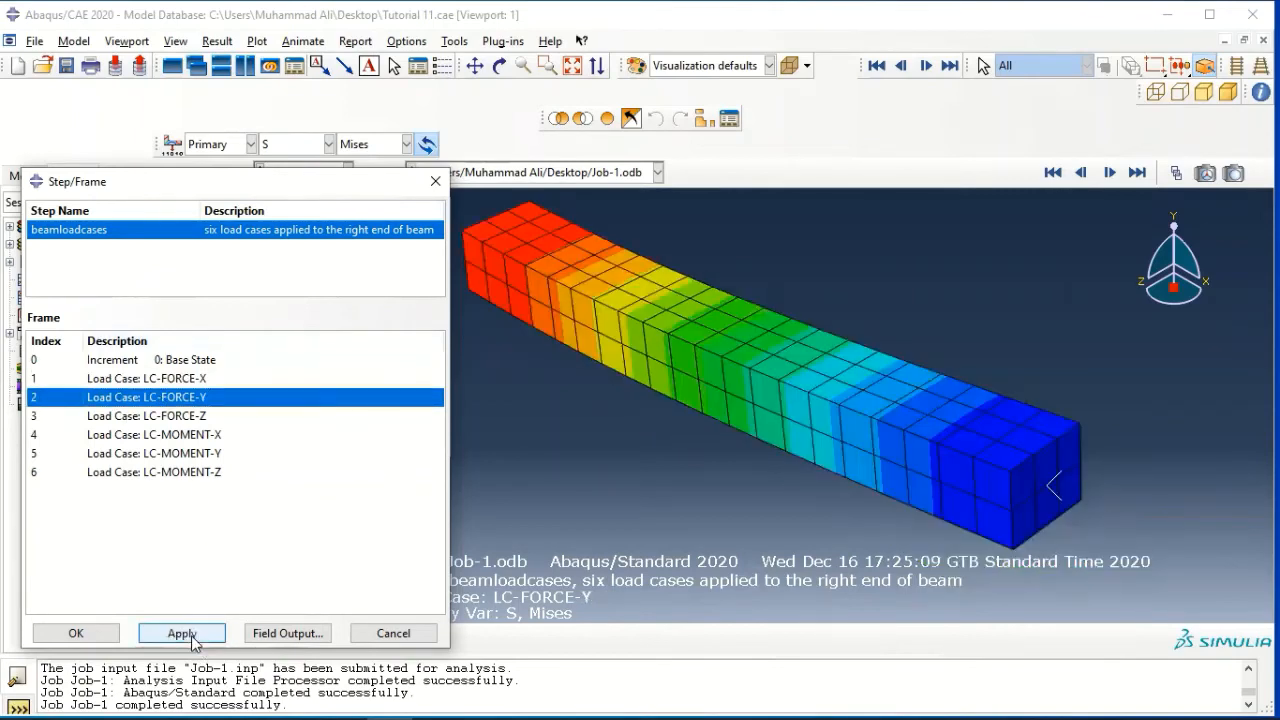
{"action": "left_click", "coordinate": [180, 416]}
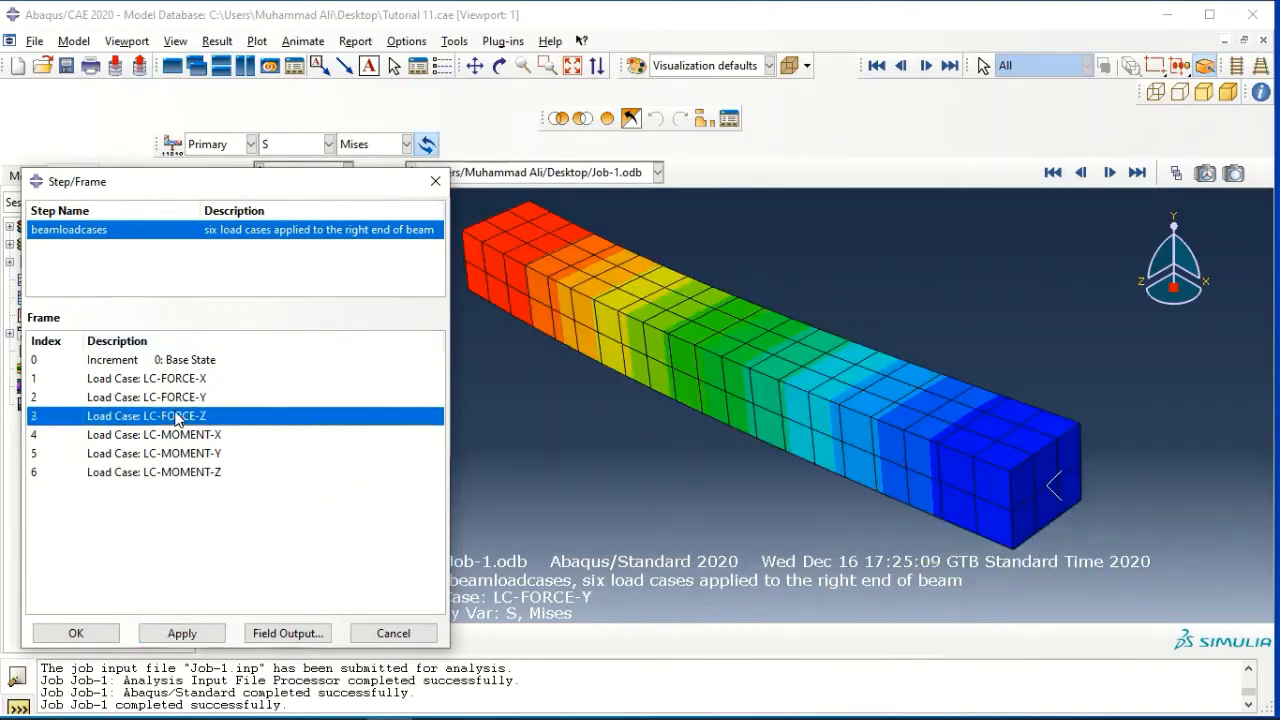
{"action": "left_click", "coordinate": [192, 632]}
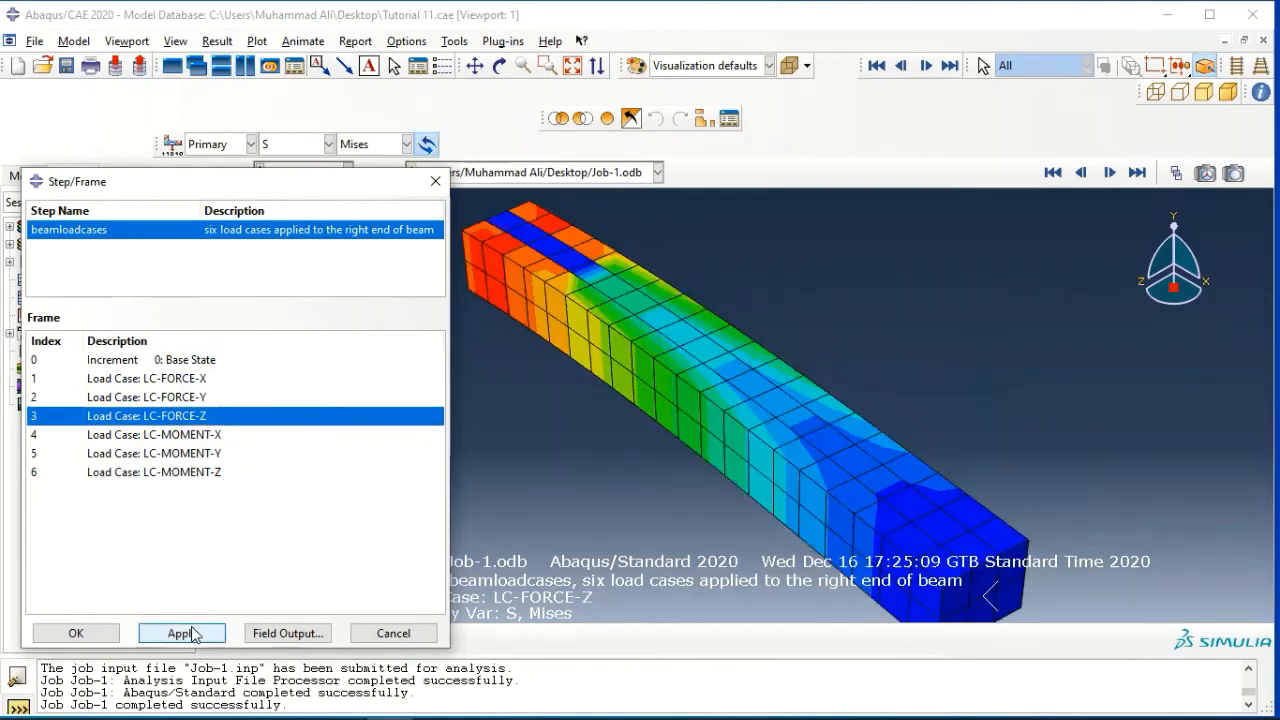
View the contours for the LC-MOMENT-X, Base State and LC-FORCE-X frames in turn, then close the frame selection
{"action": "left_click", "coordinate": [146, 440]}
{"action": "left_click", "coordinate": [172, 632]}
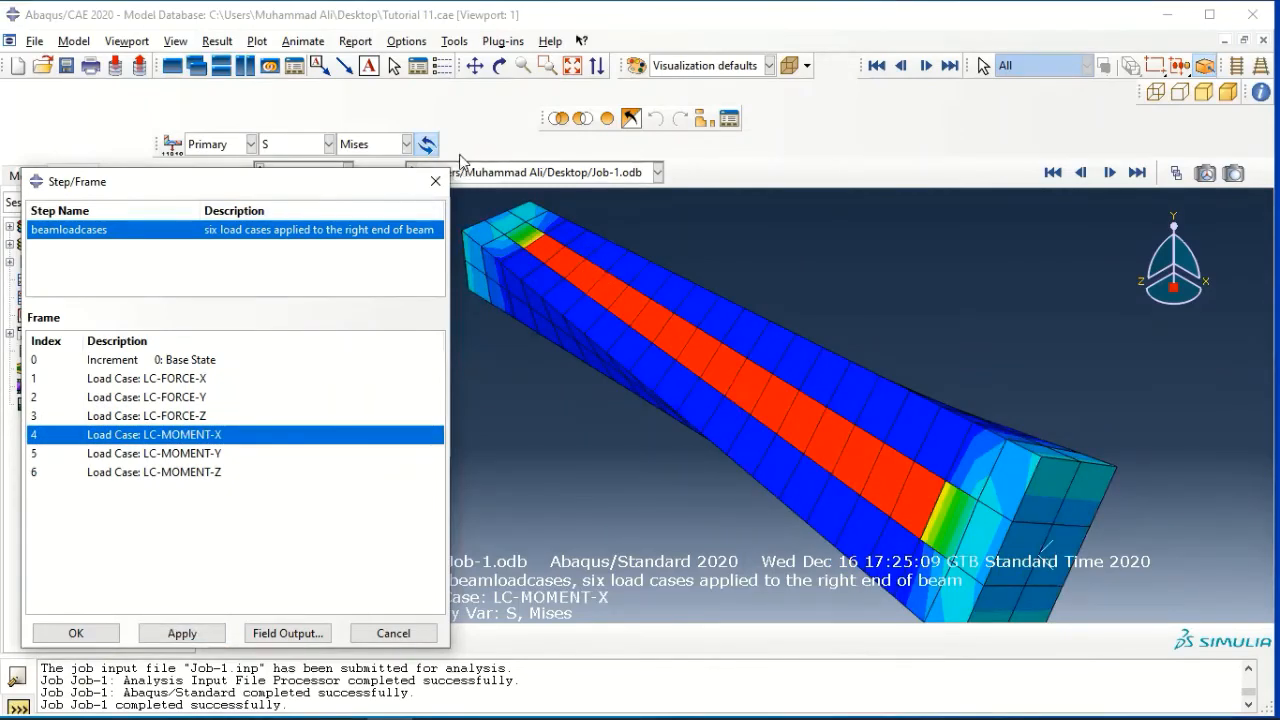
{"action": "left_click", "coordinate": [185, 361]}
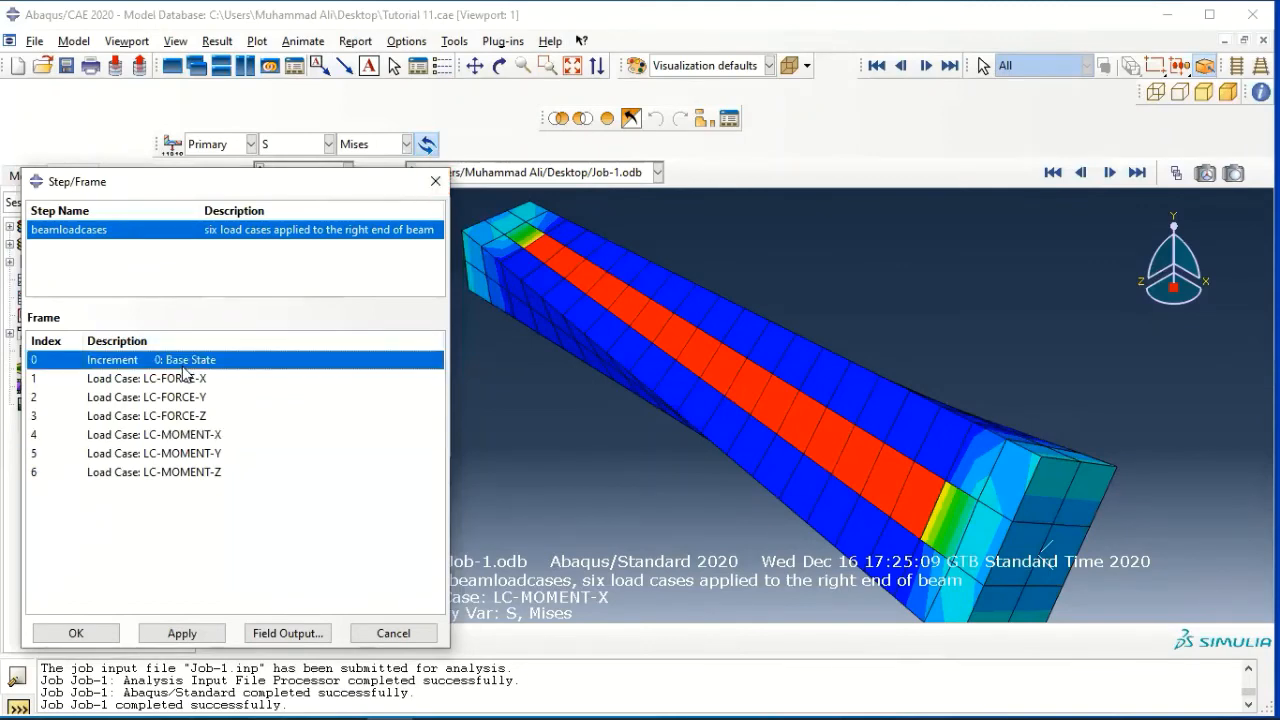
{"action": "left_click", "coordinate": [178, 633]}
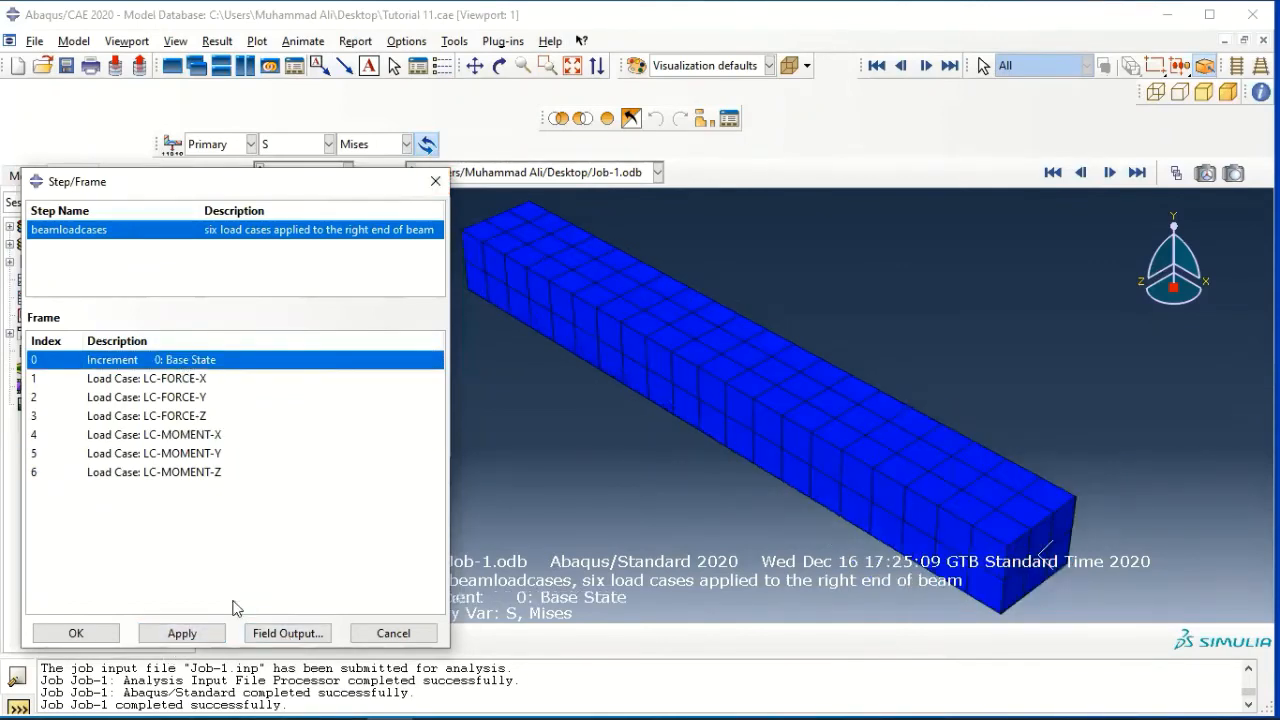
{"action": "left_click", "coordinate": [197, 376]}
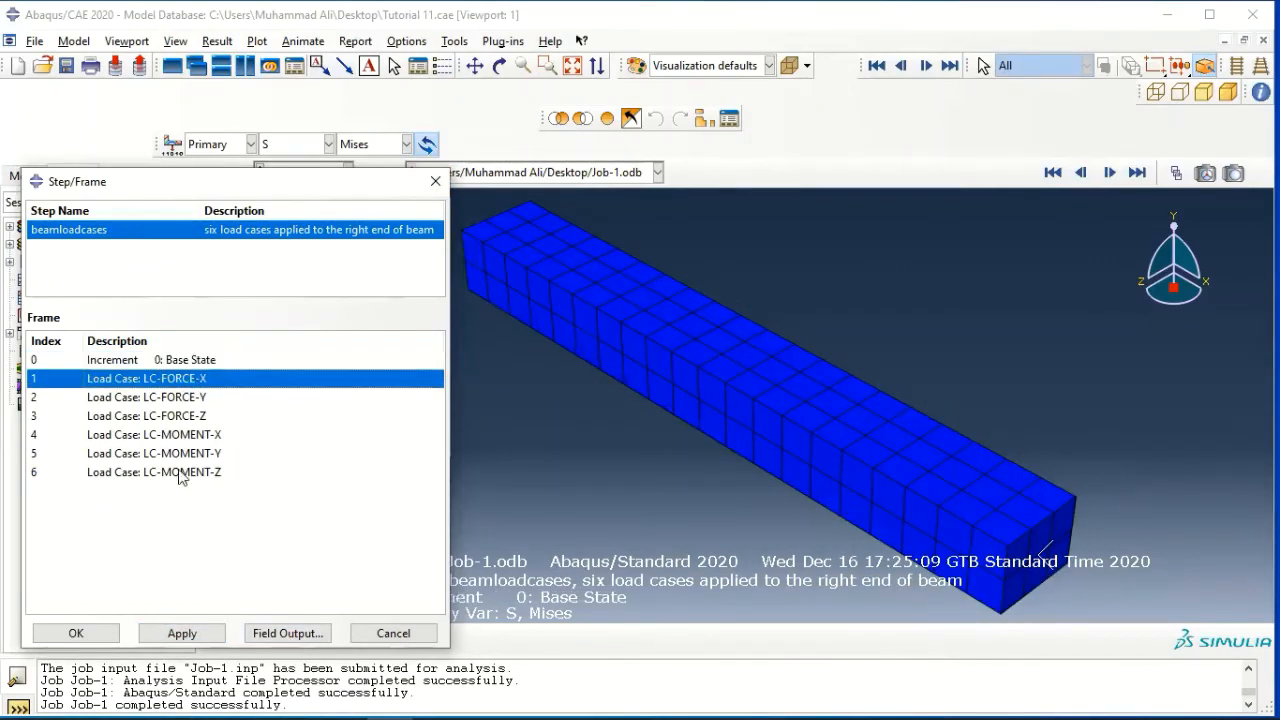
{"action": "left_click", "coordinate": [182, 633]}
{"action": "left_click", "coordinate": [94, 636]}
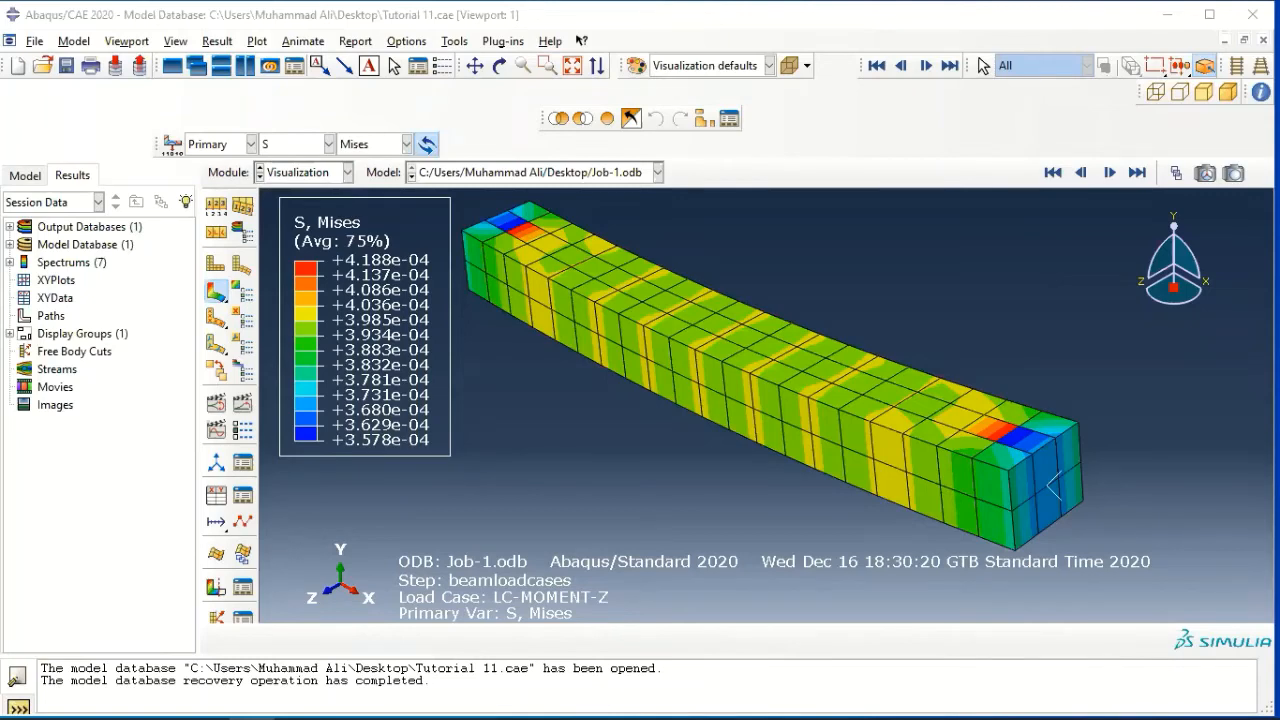
Copy the beam -lc part of the beam model to a new part named "beam-ms" with no copy options
{"action": "left_click", "coordinate": [24, 176]}
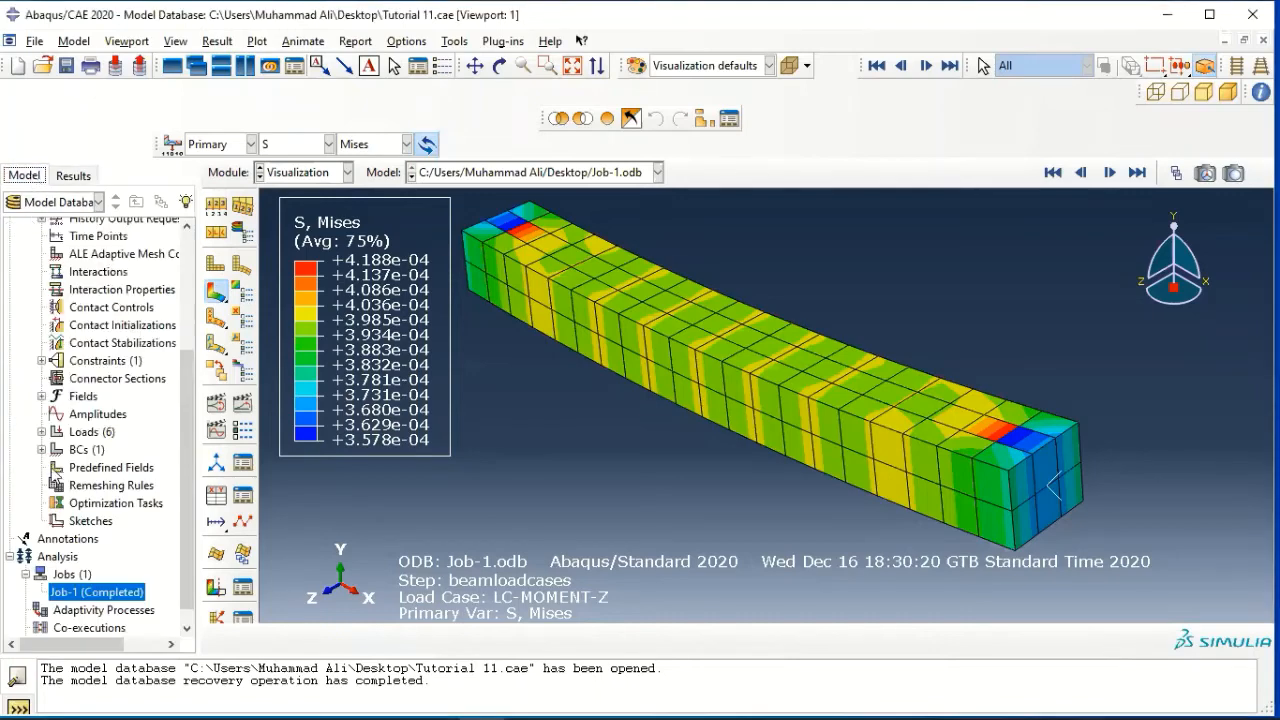
{"action": "scroll", "coordinate": [44, 413], "scroll_direction": "down", "scroll_amount": 1}
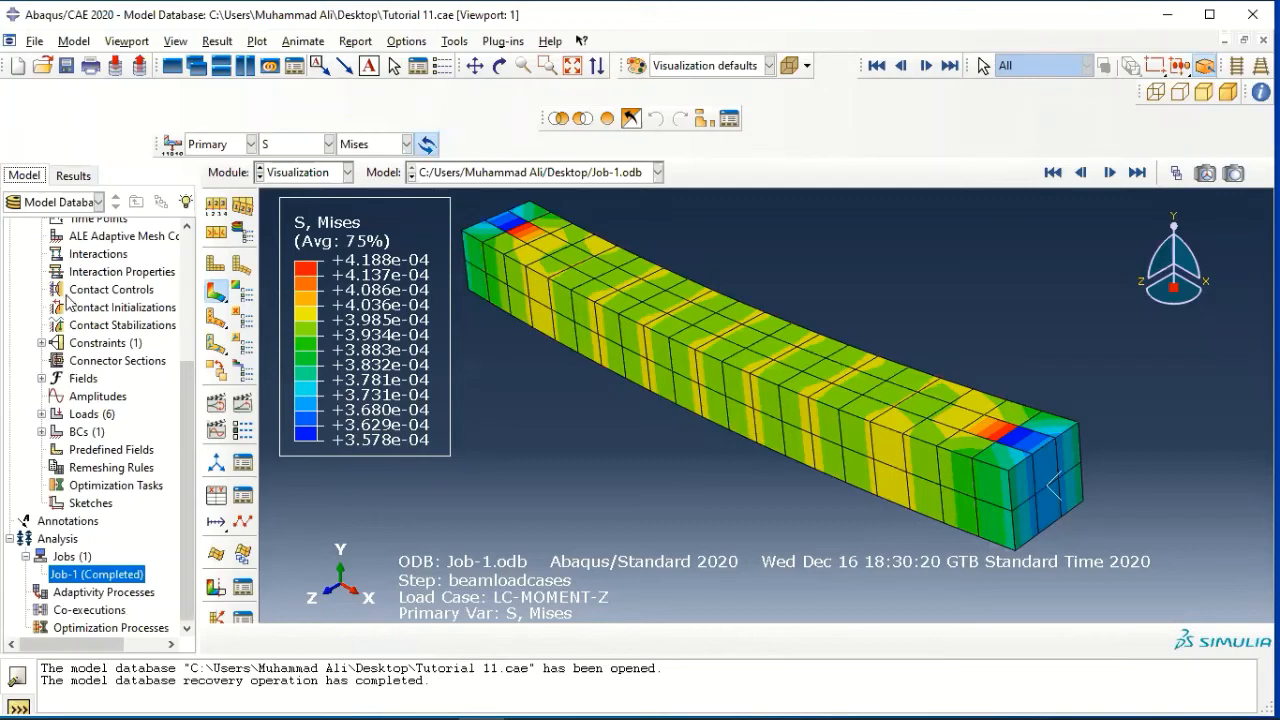
{"action": "scroll", "coordinate": [74, 295], "scroll_direction": "up", "scroll_amount": 3}
{"action": "scroll", "coordinate": [79, 276], "scroll_direction": "up", "scroll_amount": 1}
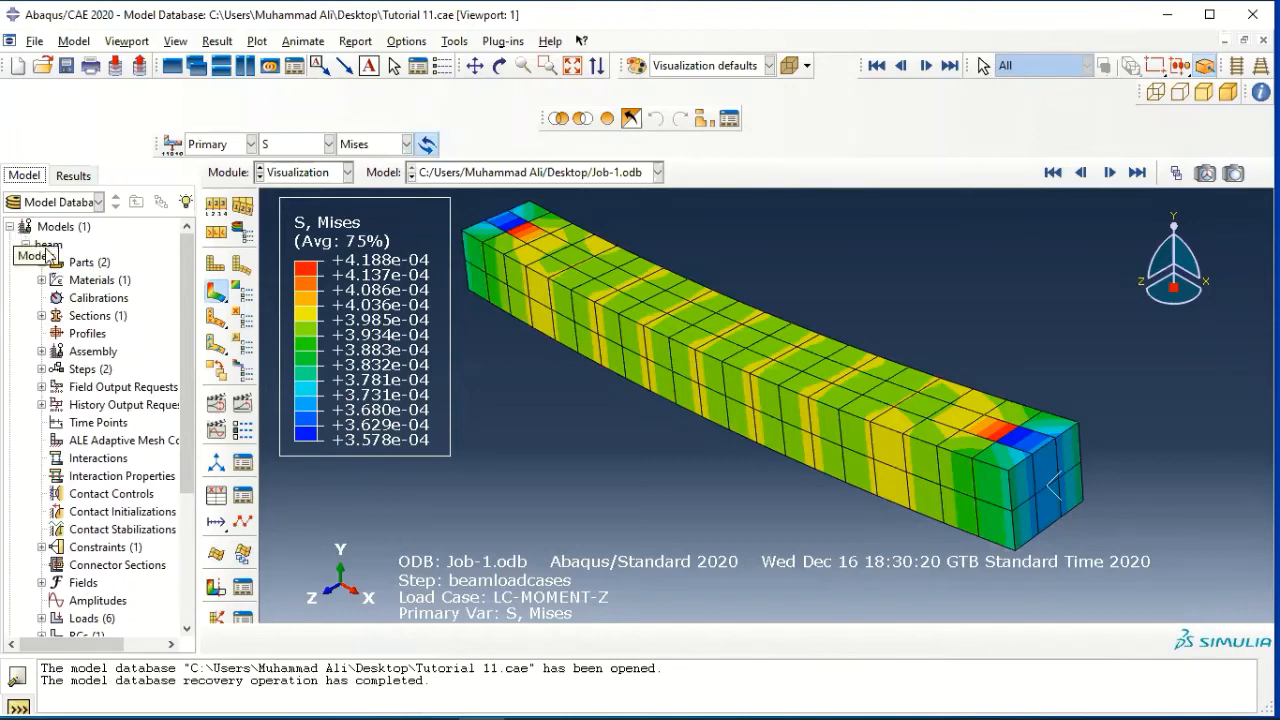
{"action": "left_click", "coordinate": [41, 262]}
{"action": "left_click", "coordinate": [84, 298]}
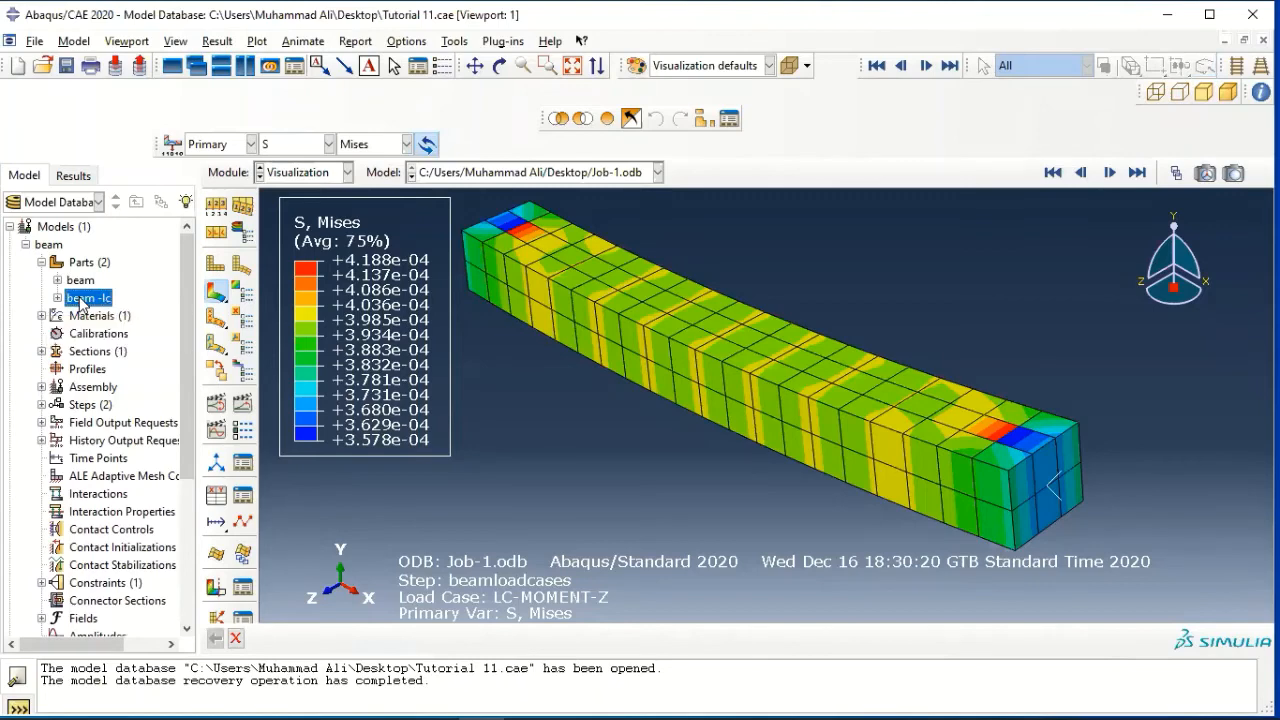
{"action": "right_click", "coordinate": [84, 300]}
{"action": "left_click", "coordinate": [118, 347]}
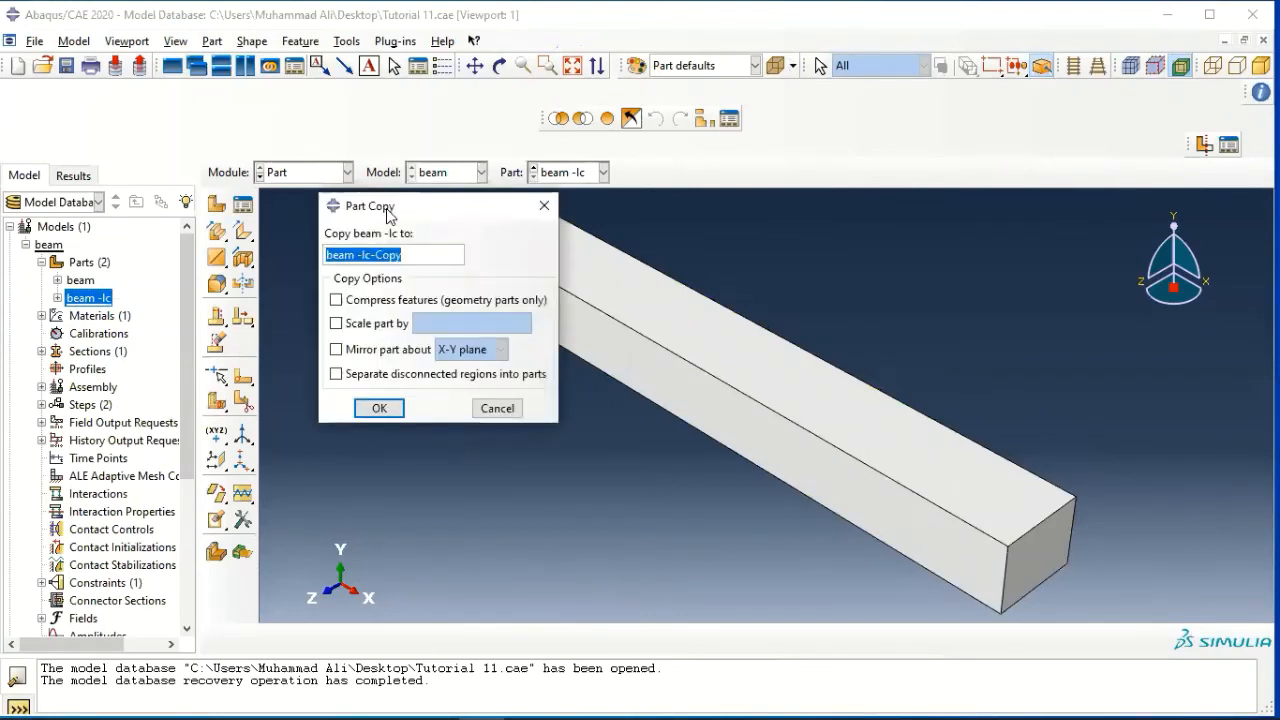
{"action": "type", "text": "beam-ms"}
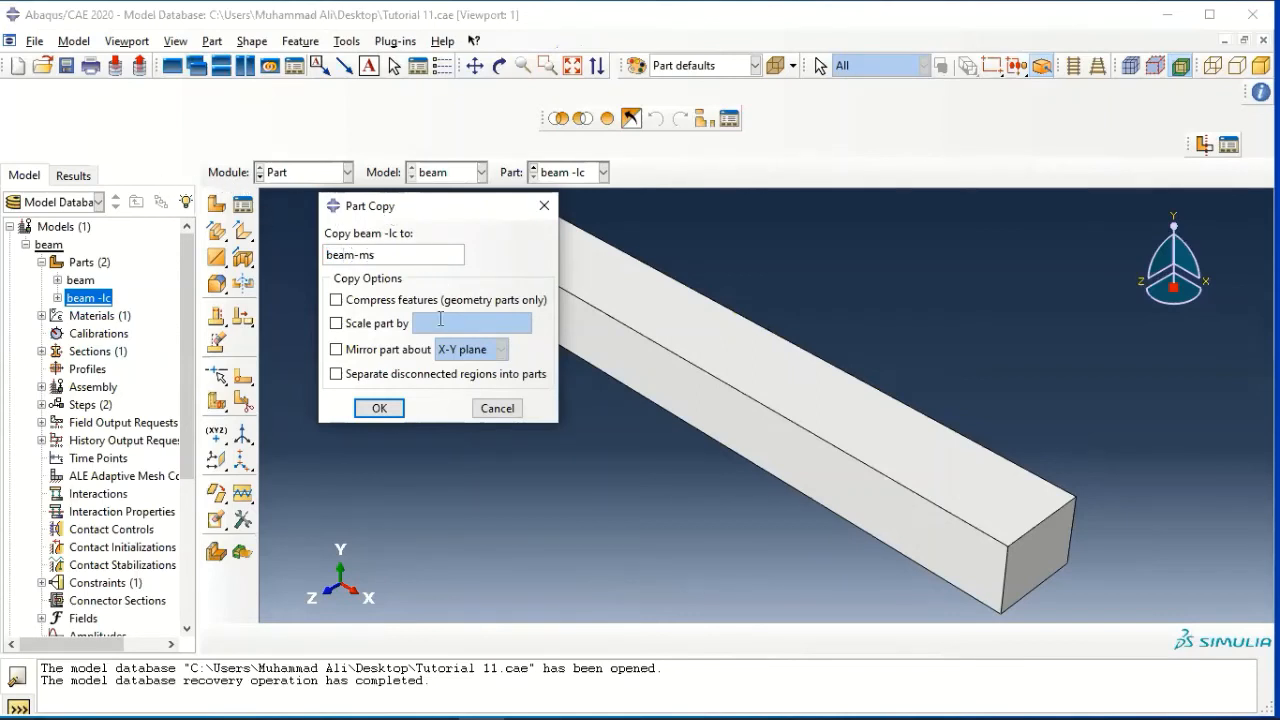
{"action": "left_click", "coordinate": [378, 408]}
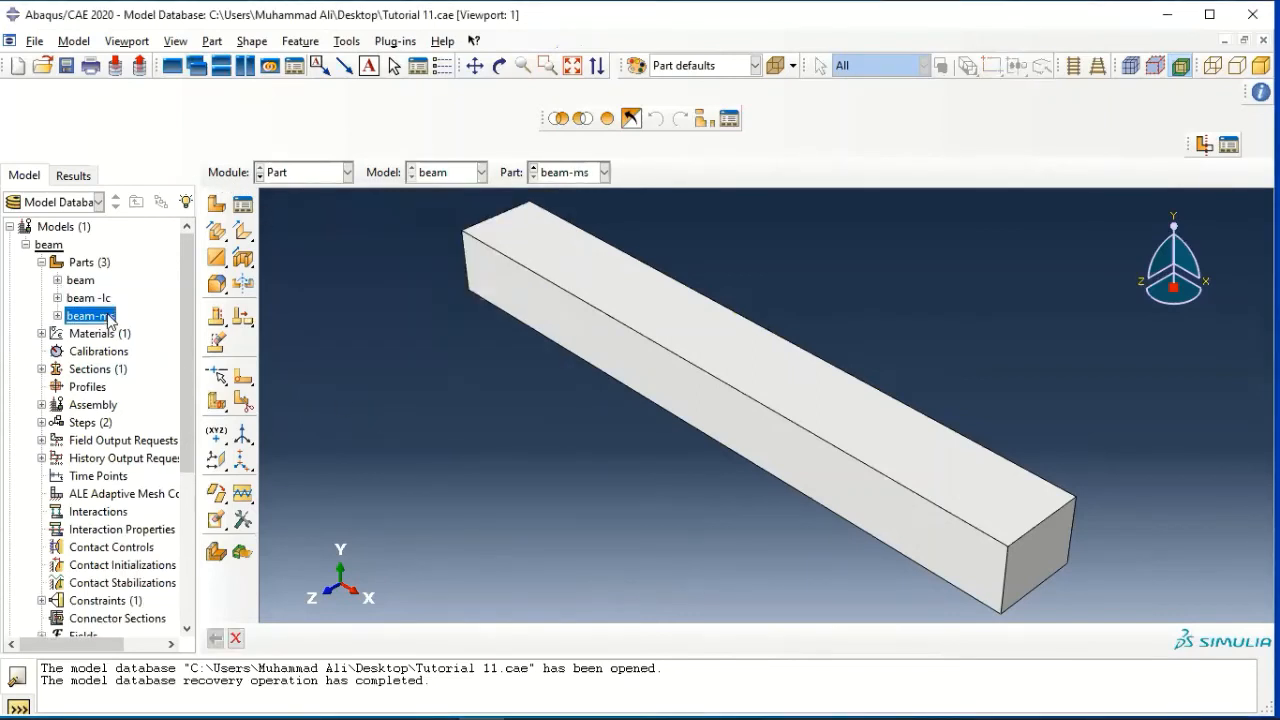
{"action": "left_click", "coordinate": [58, 316]}
{"action": "left_click", "coordinate": [58, 316]}
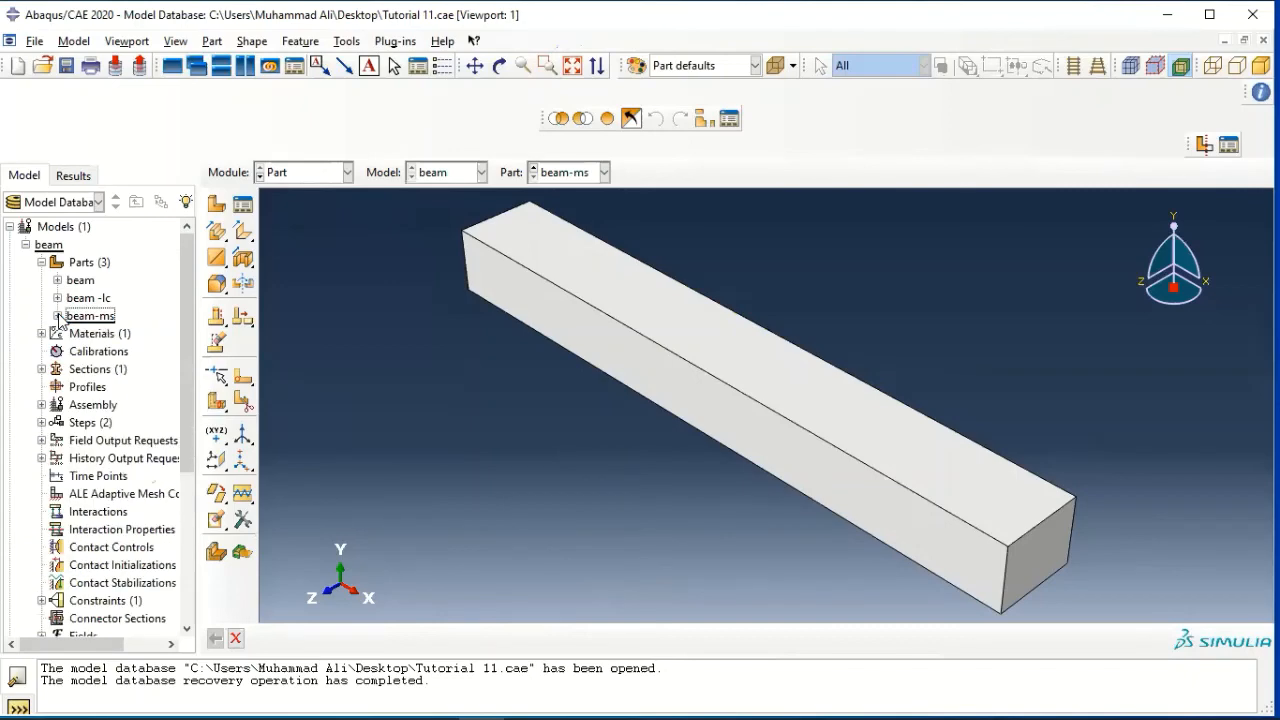
Delete the beamloadcases step from the beam model, along with its dependent loads and load cases
{"action": "scroll", "coordinate": [86, 440], "scroll_direction": "down", "scroll_amount": 3}
{"action": "scroll", "coordinate": [100, 503], "scroll_direction": "down", "scroll_amount": 5}
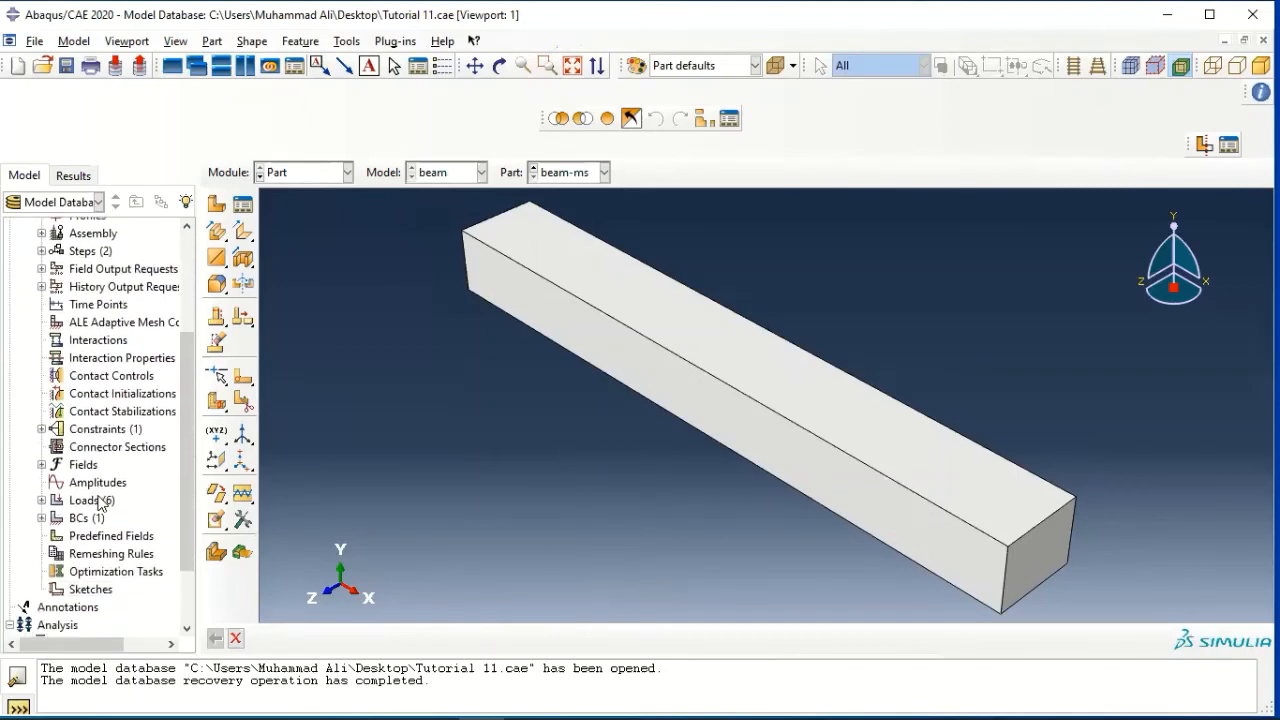
{"action": "scroll", "coordinate": [100, 505], "scroll_direction": "up", "scroll_amount": 3}
{"action": "scroll", "coordinate": [100, 505], "scroll_direction": "up", "scroll_amount": 3}
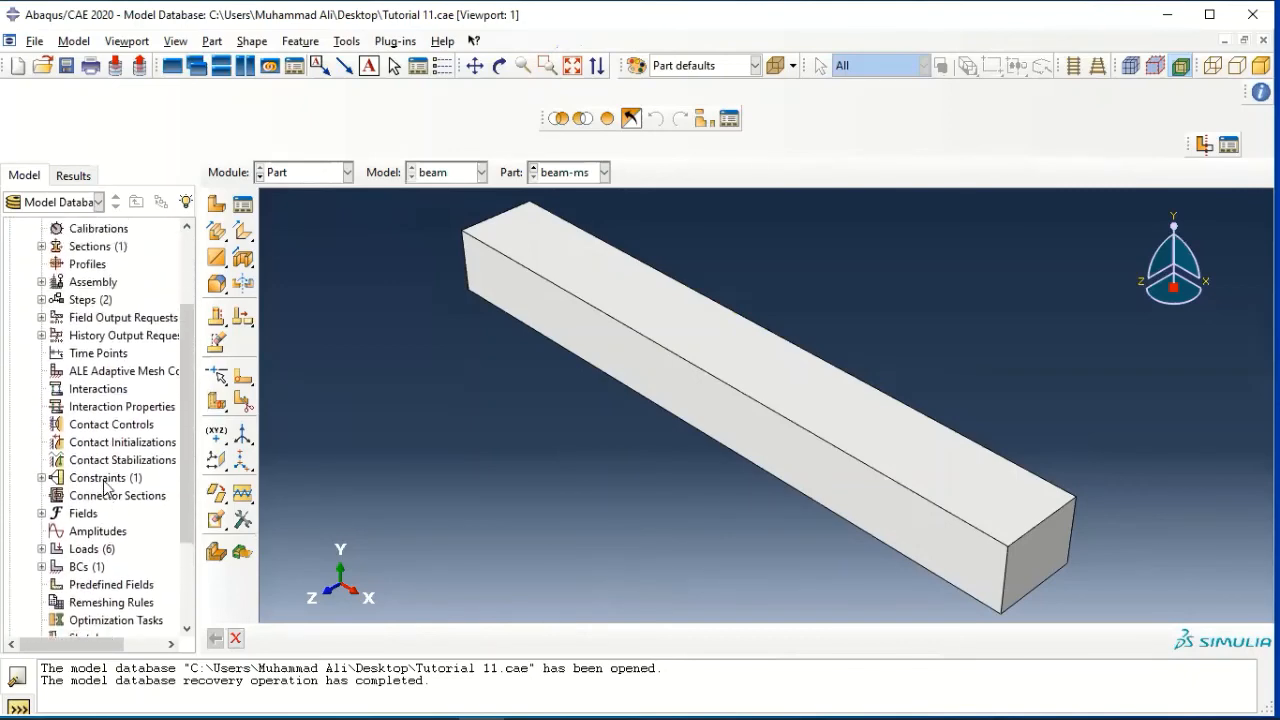
{"action": "left_click", "coordinate": [42, 379]}
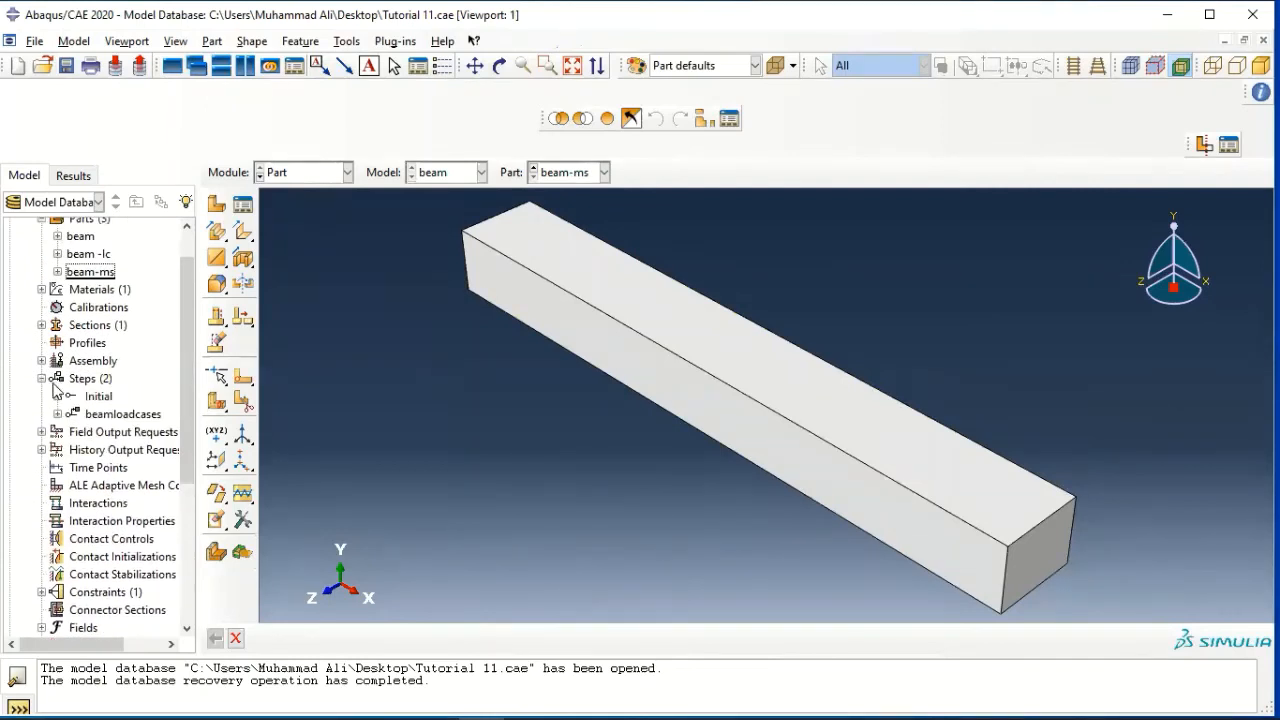
{"action": "left_click", "coordinate": [113, 415]}
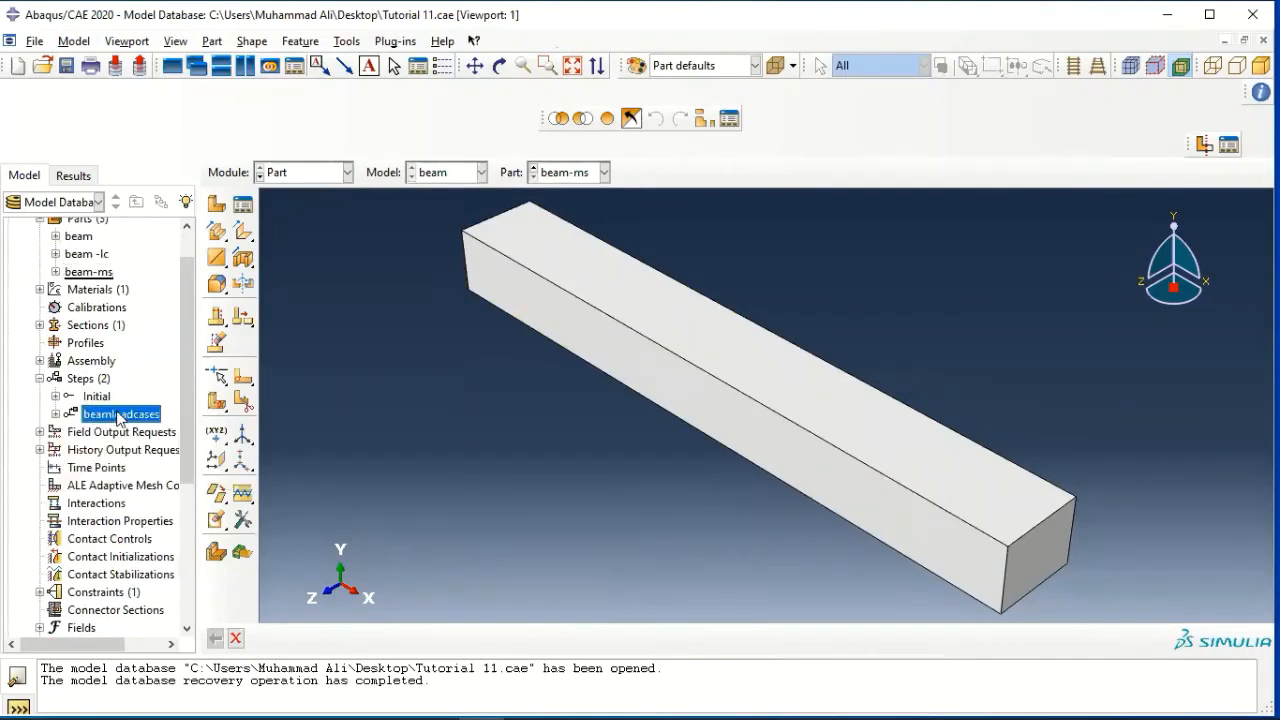
{"action": "key", "text": "Delete"}
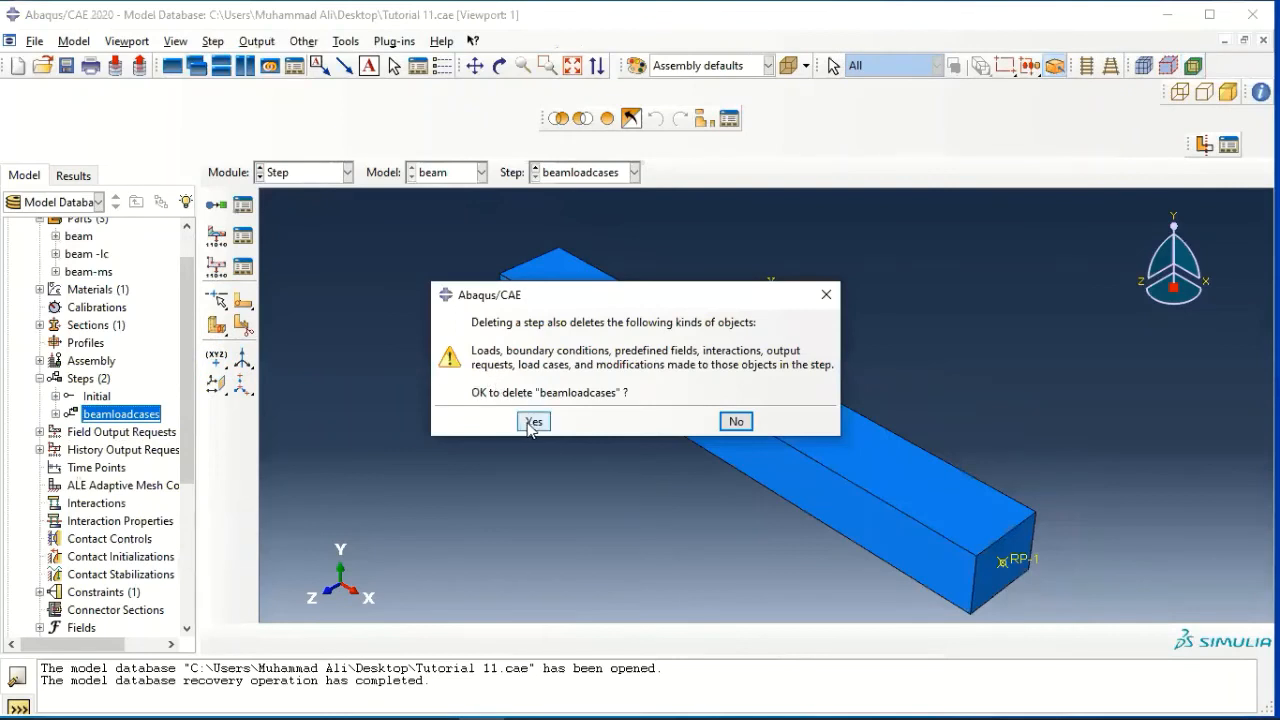
{"action": "left_click", "coordinate": [533, 422]}
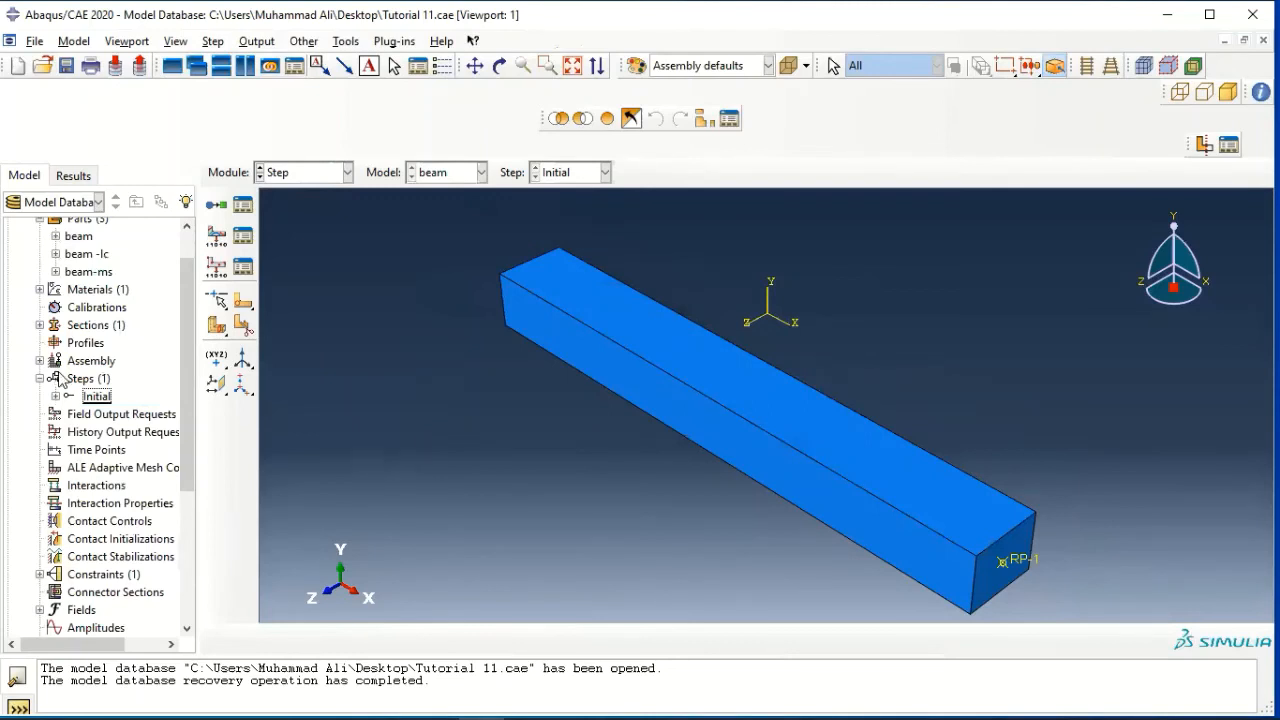
Create a Static, Linear perturbation step named "Step-FX" after the Initial step, keeping its default settings
{"action": "double_click", "coordinate": [88, 378]}
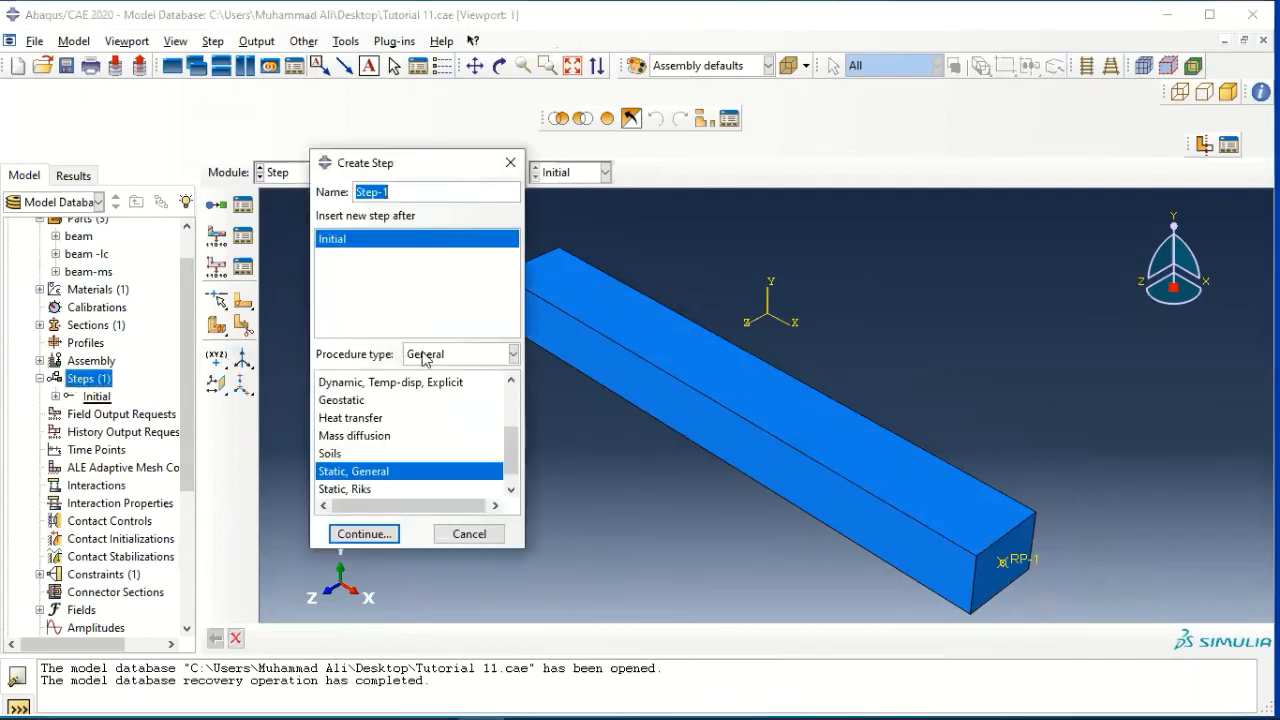
{"action": "left_click", "coordinate": [463, 355]}
{"action": "left_click", "coordinate": [466, 389]}
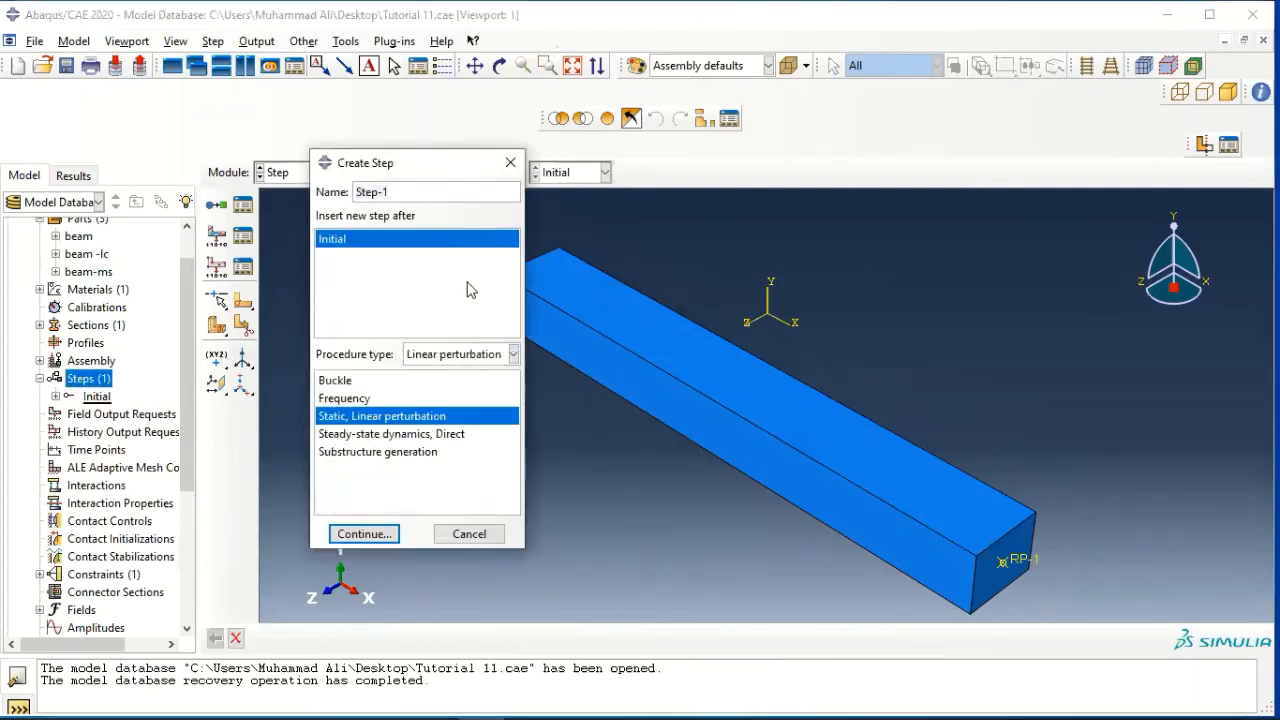
{"action": "triple_click", "coordinate": [450, 192]}
{"action": "type", "text": "Step-FX"}
{"action": "left_click", "coordinate": [376, 534]}
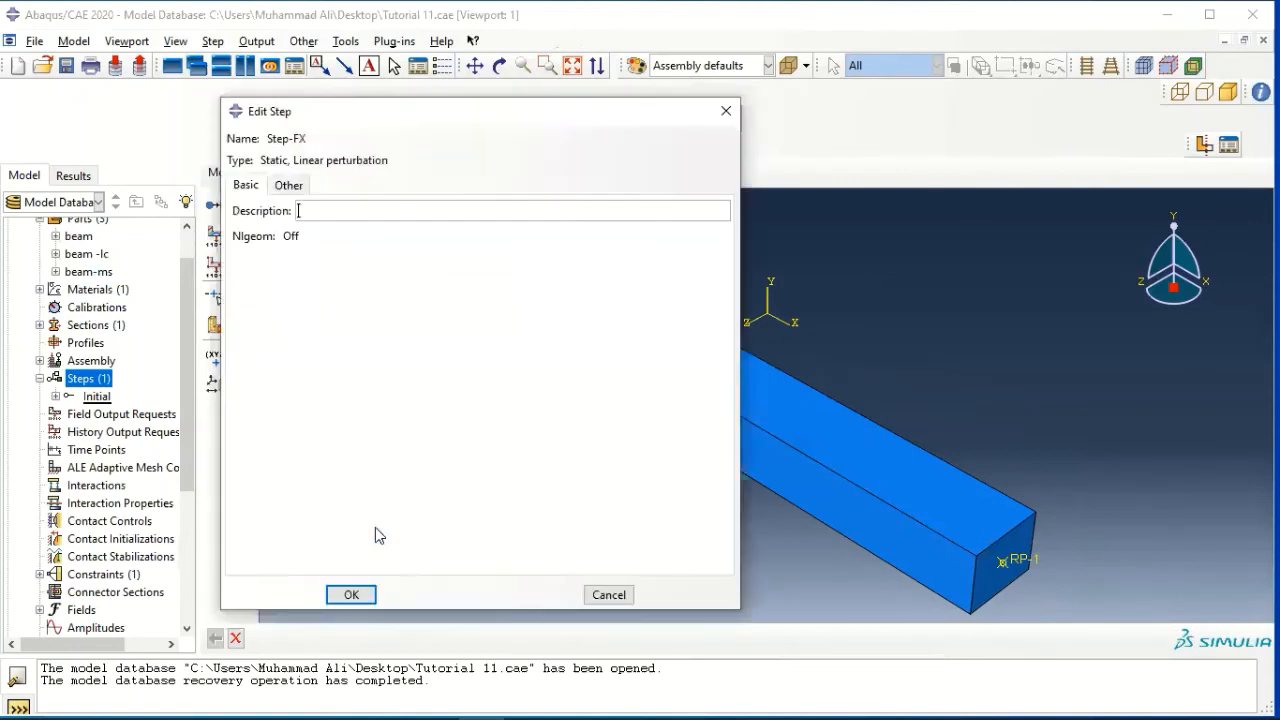
{"action": "left_click", "coordinate": [349, 594]}
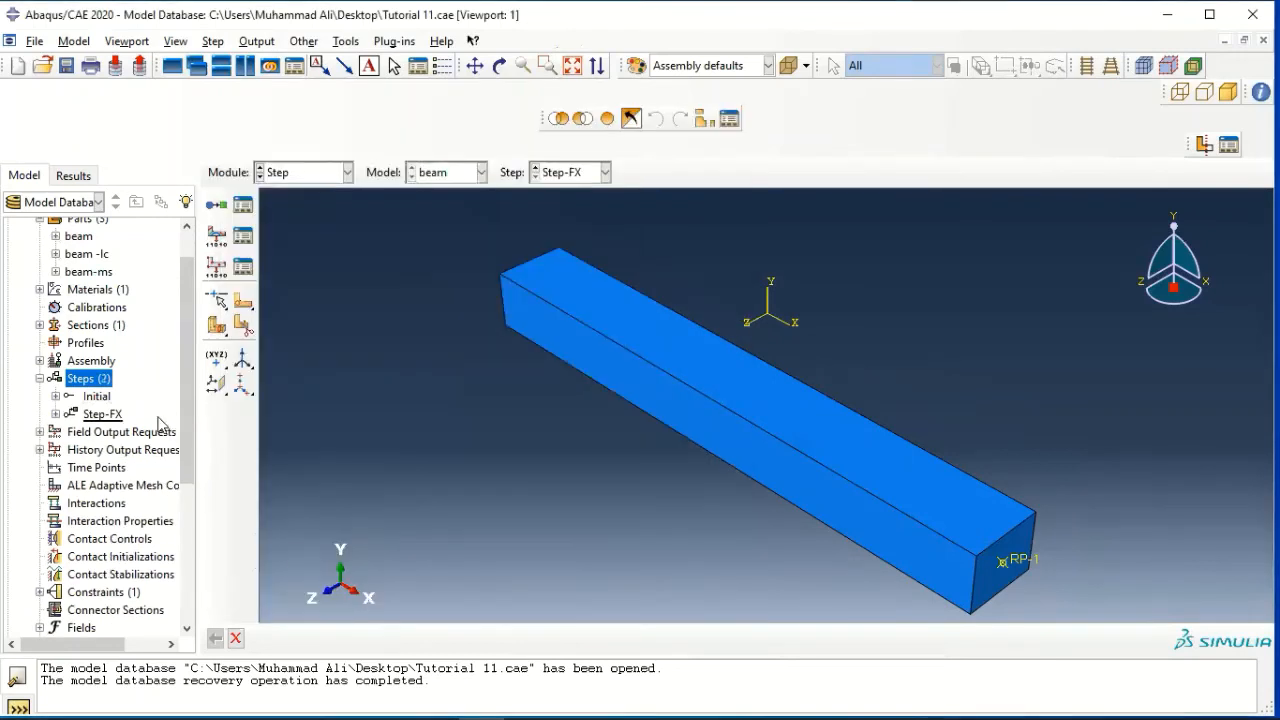
{"action": "left_click", "coordinate": [101, 414]}
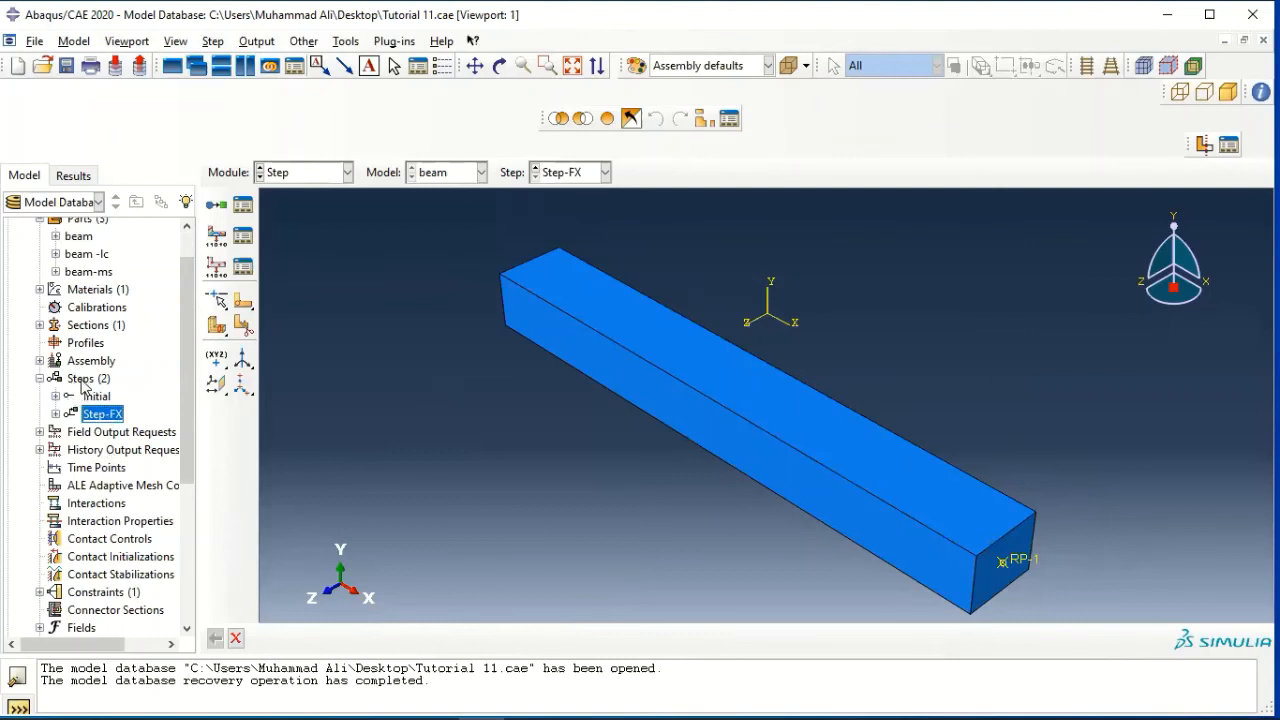
{"action": "scroll", "coordinate": [82, 386], "scroll_direction": "down", "scroll_amount": 3}
{"action": "left_click", "coordinate": [80, 503]}
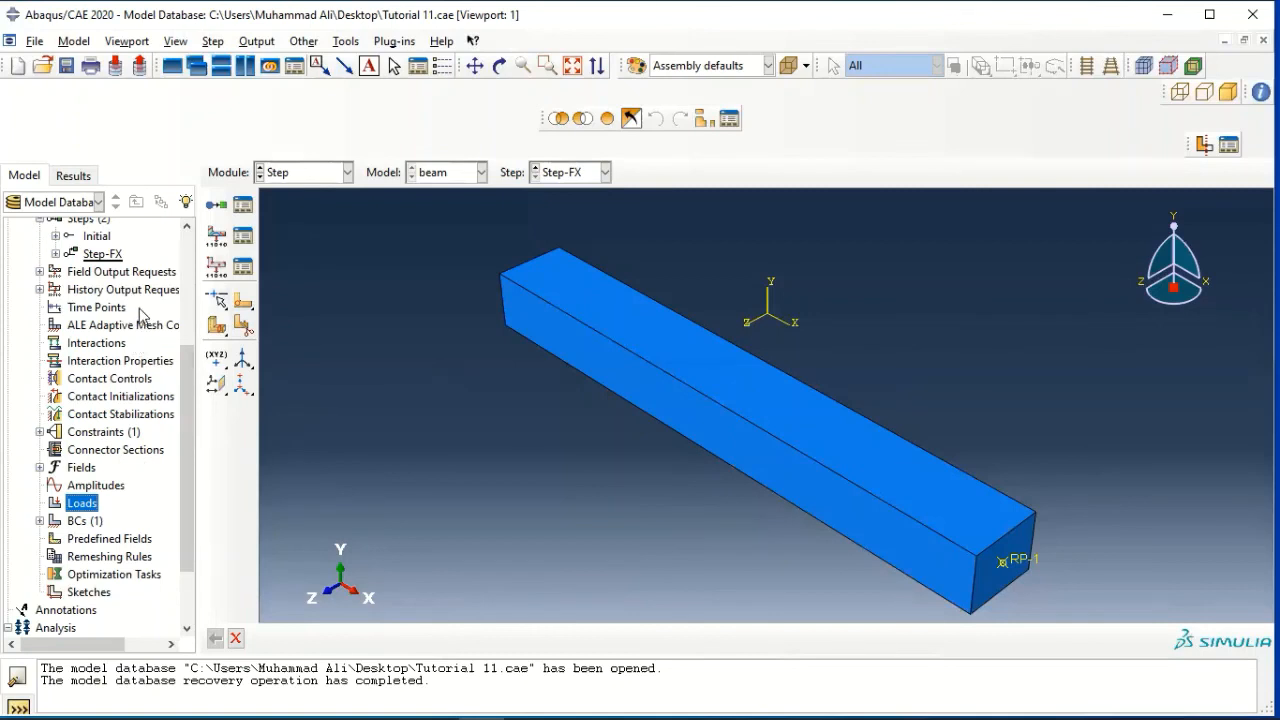
{"action": "scroll", "coordinate": [143, 315], "scroll_direction": "up", "scroll_amount": 3}
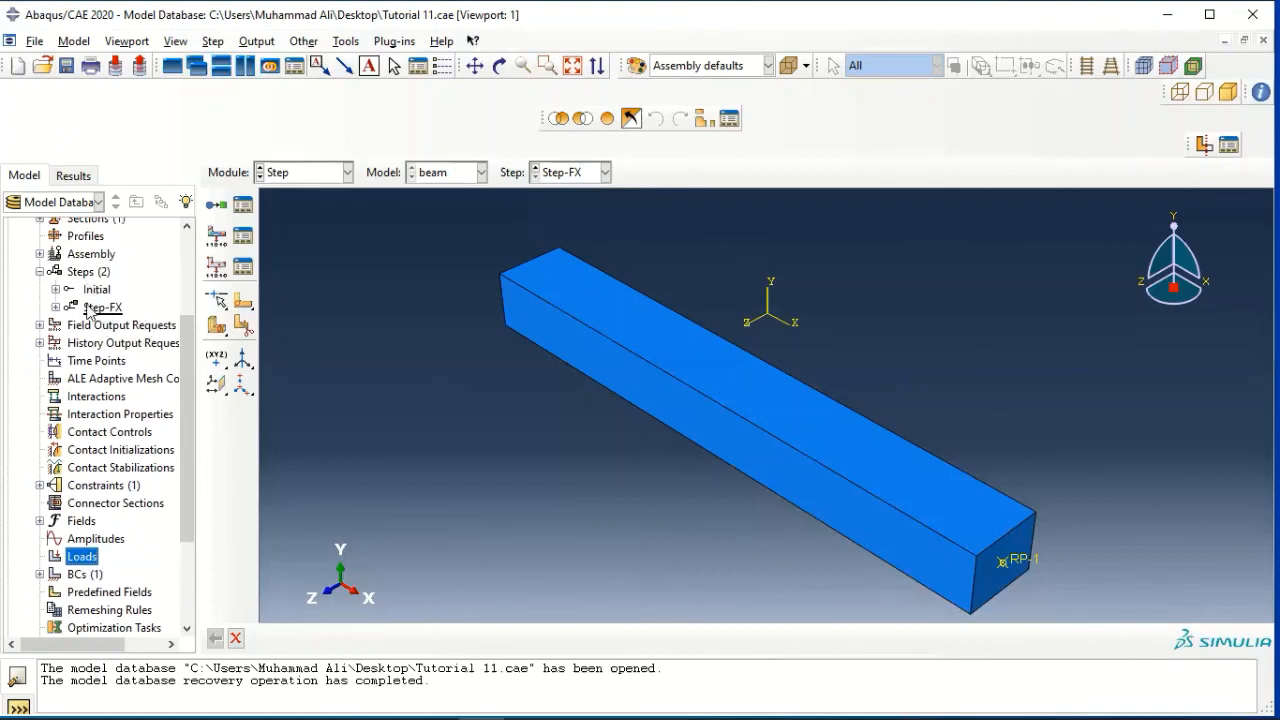
{"action": "left_click", "coordinate": [110, 309]}
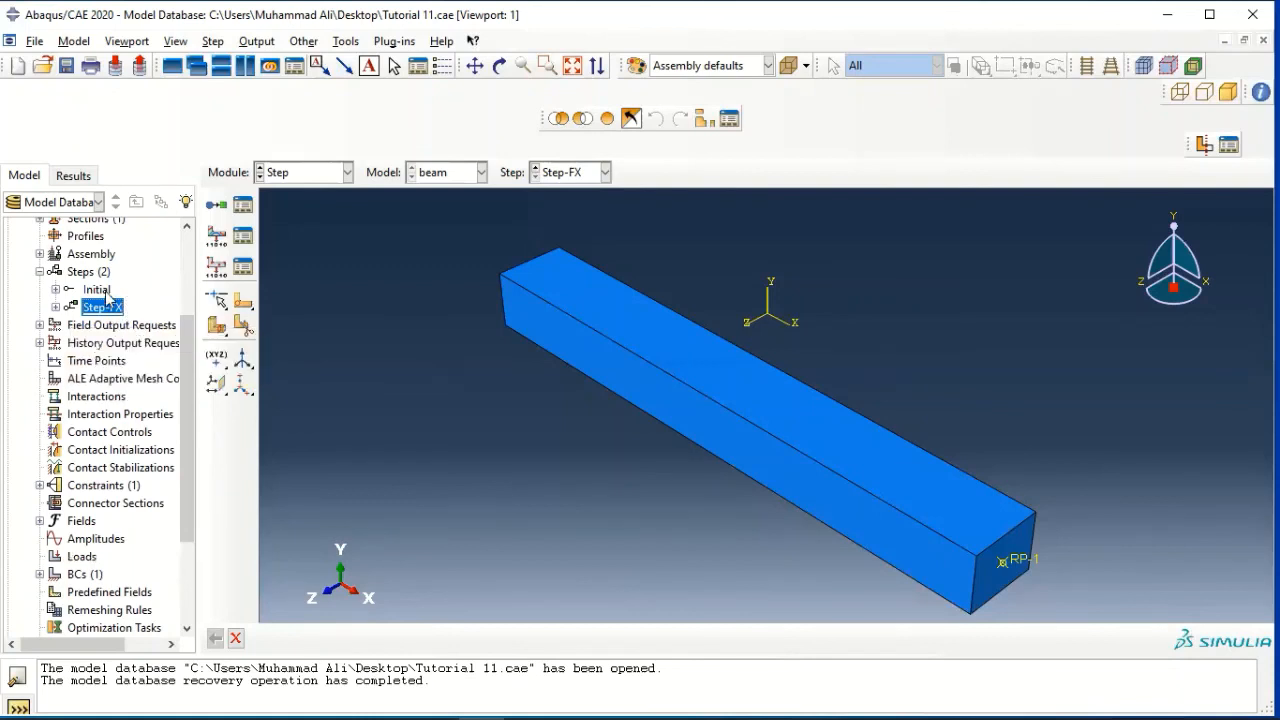
{"action": "scroll", "coordinate": [104, 440], "scroll_direction": "down", "scroll_amount": 2}
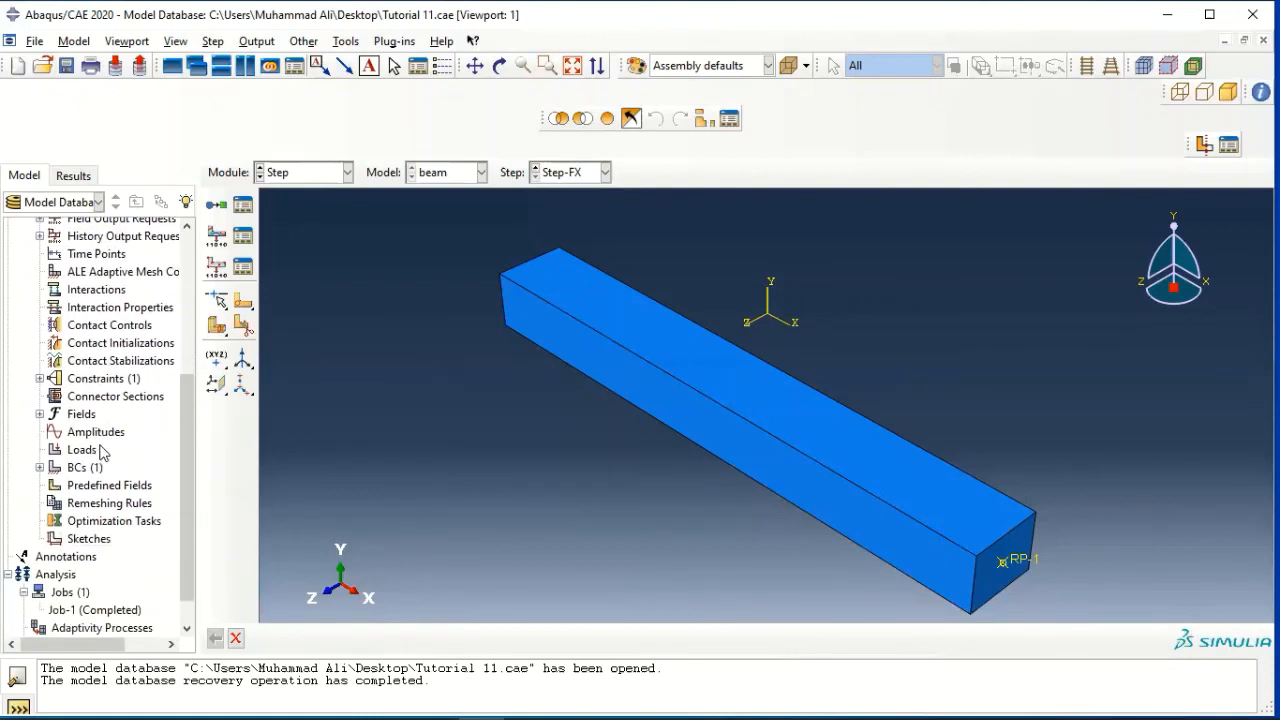